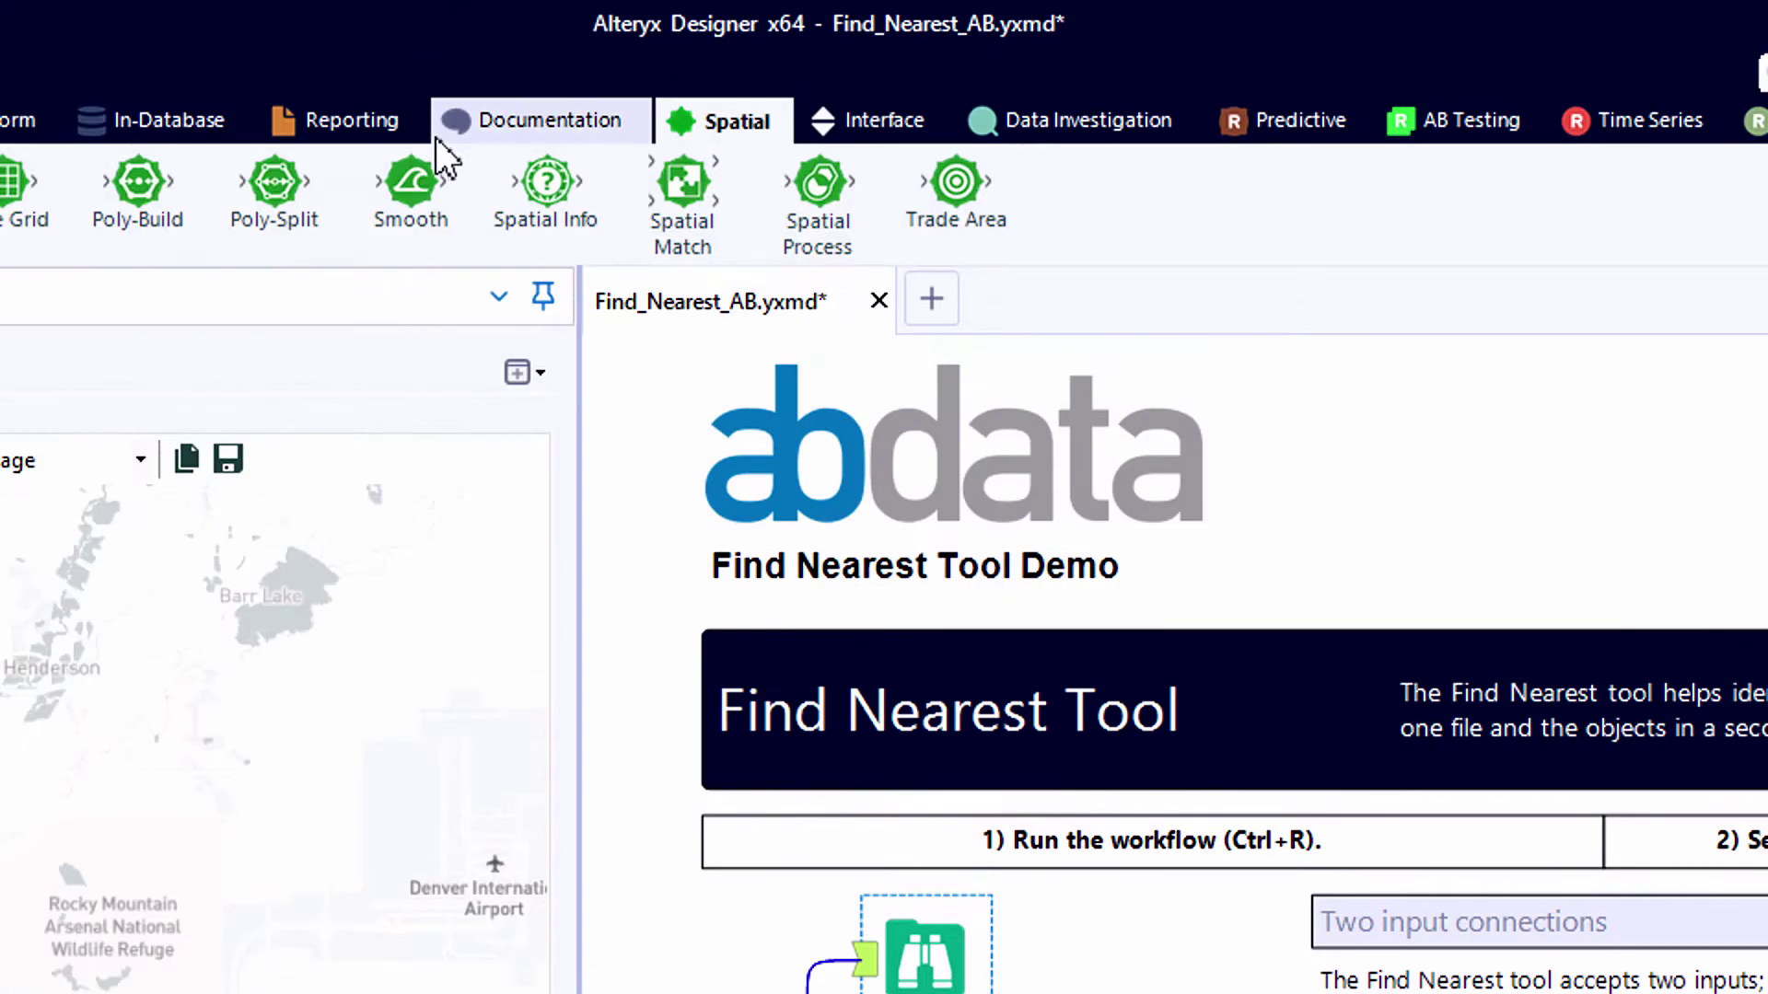
Scroll the canvas to reveal the 190-record Universe competitor input and its Browse tool.
mouse_move(274, 247)
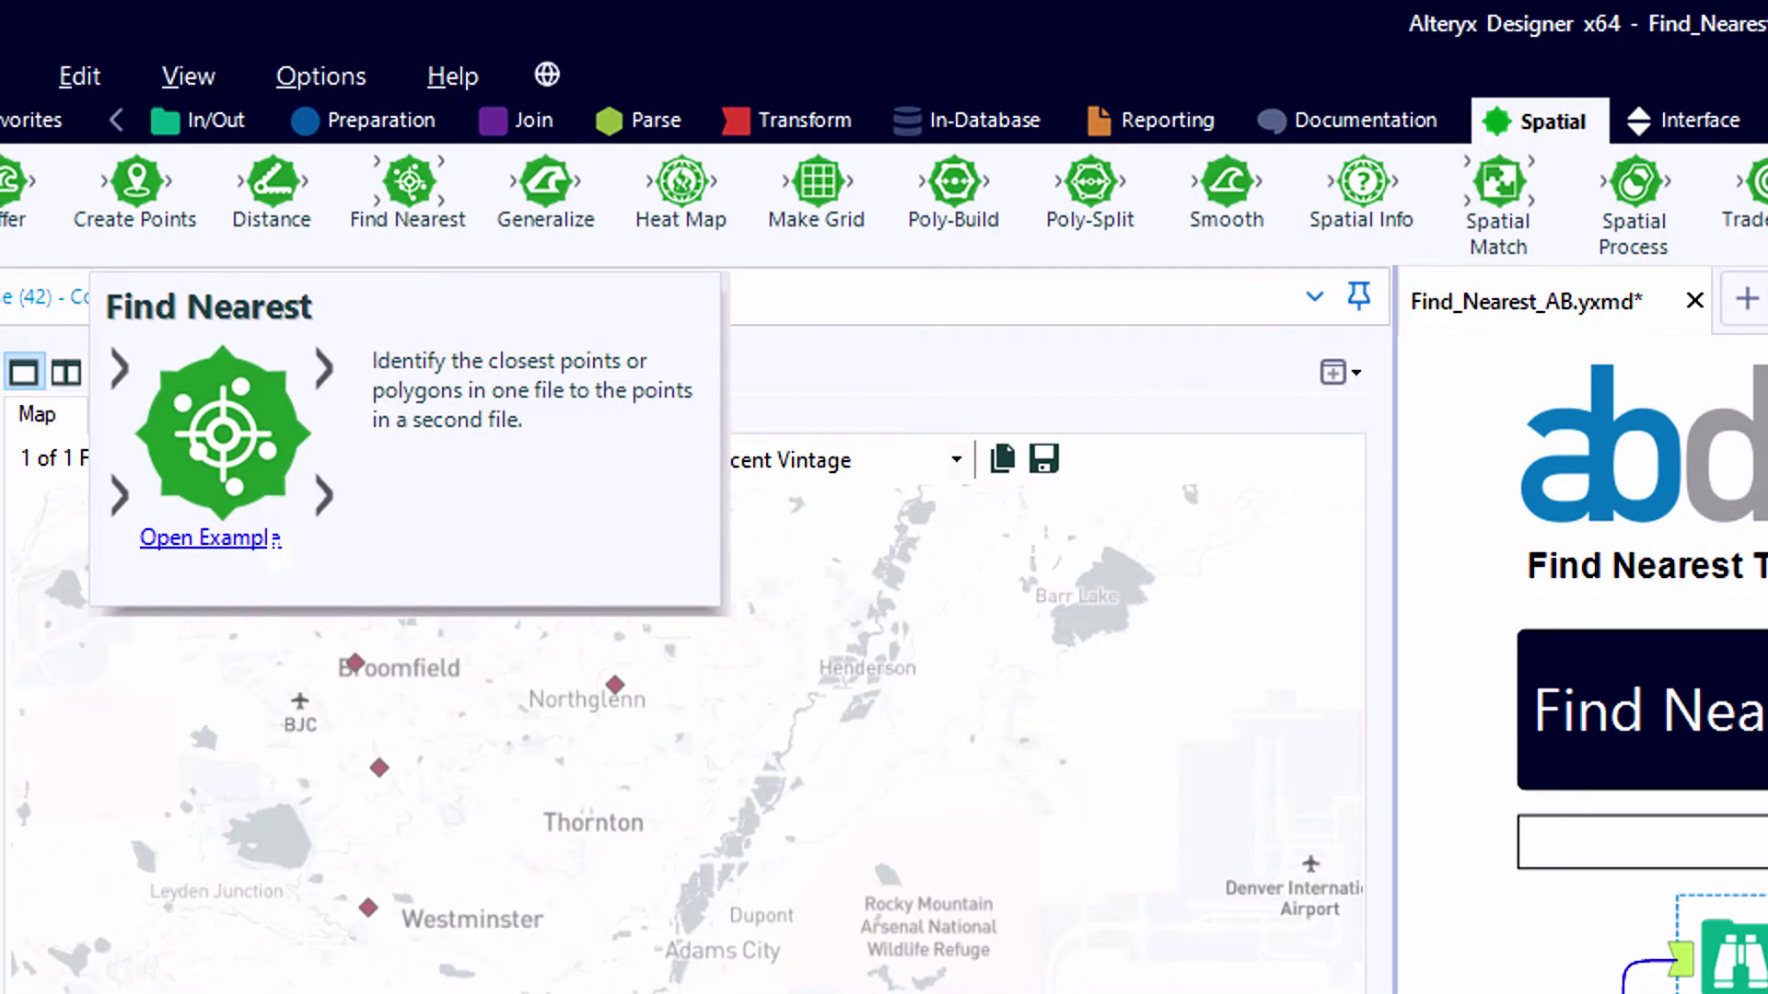
left_click(274, 538)
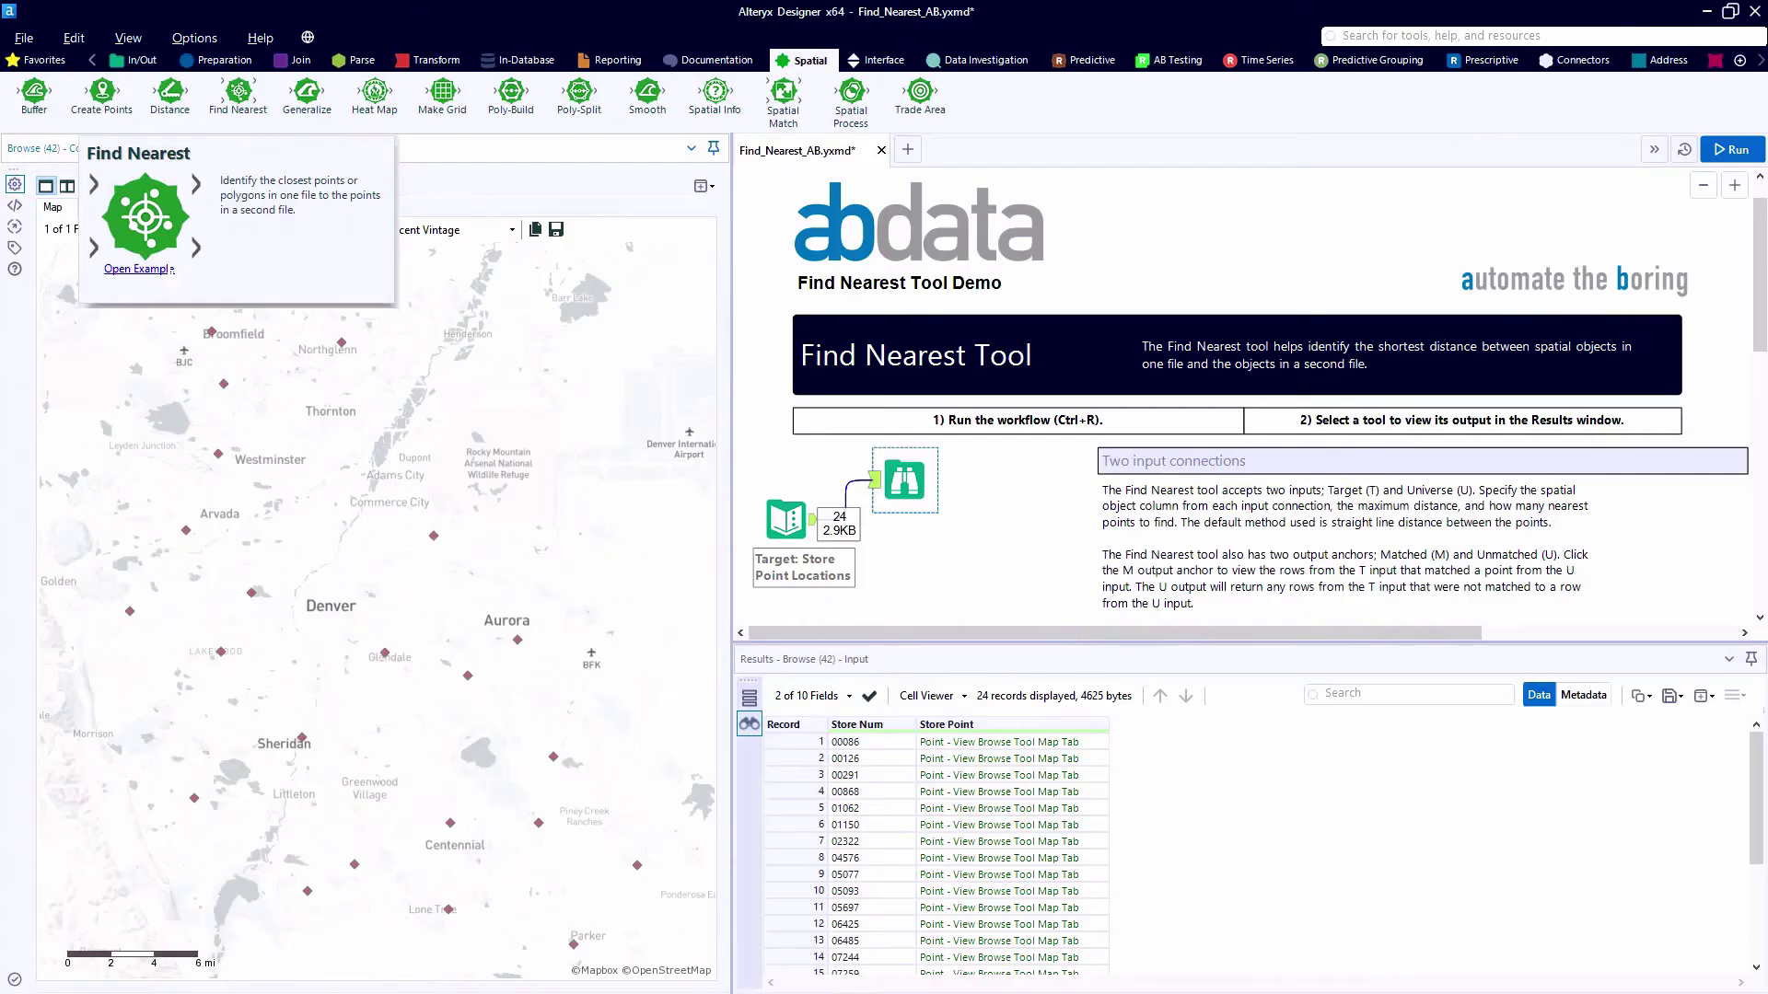
scroll(829, 451, "down", 3)
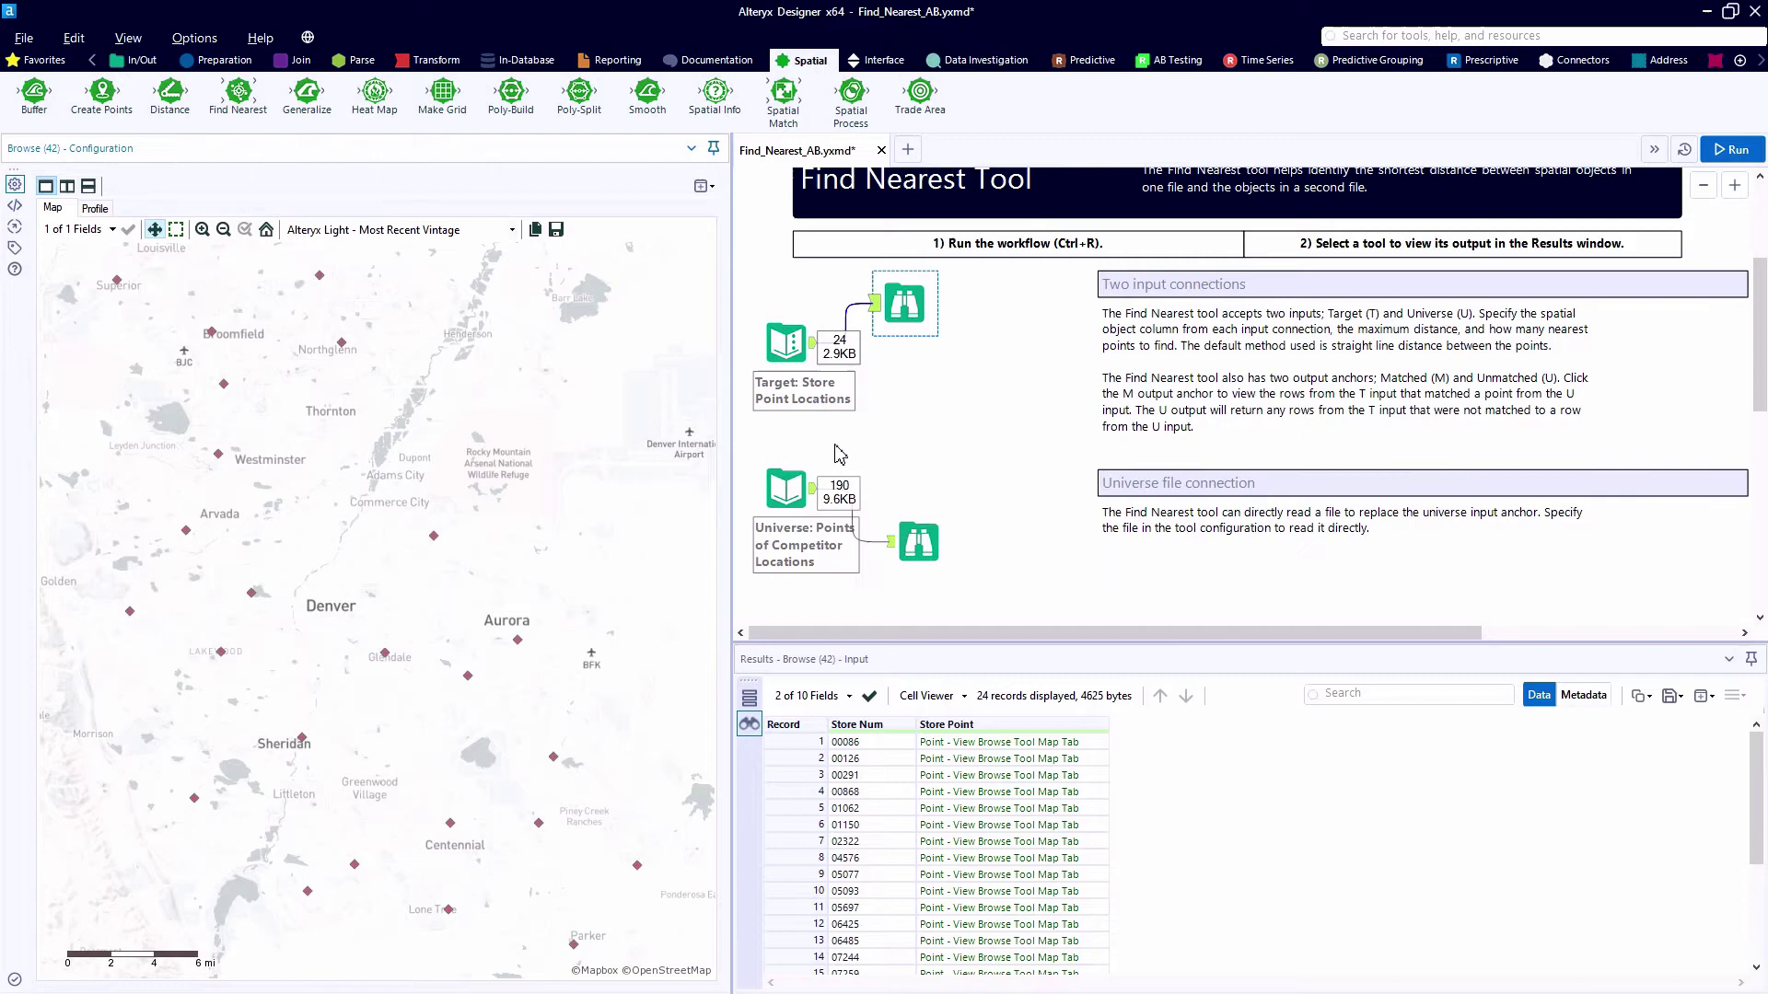
scroll(839, 455, "down", 2)
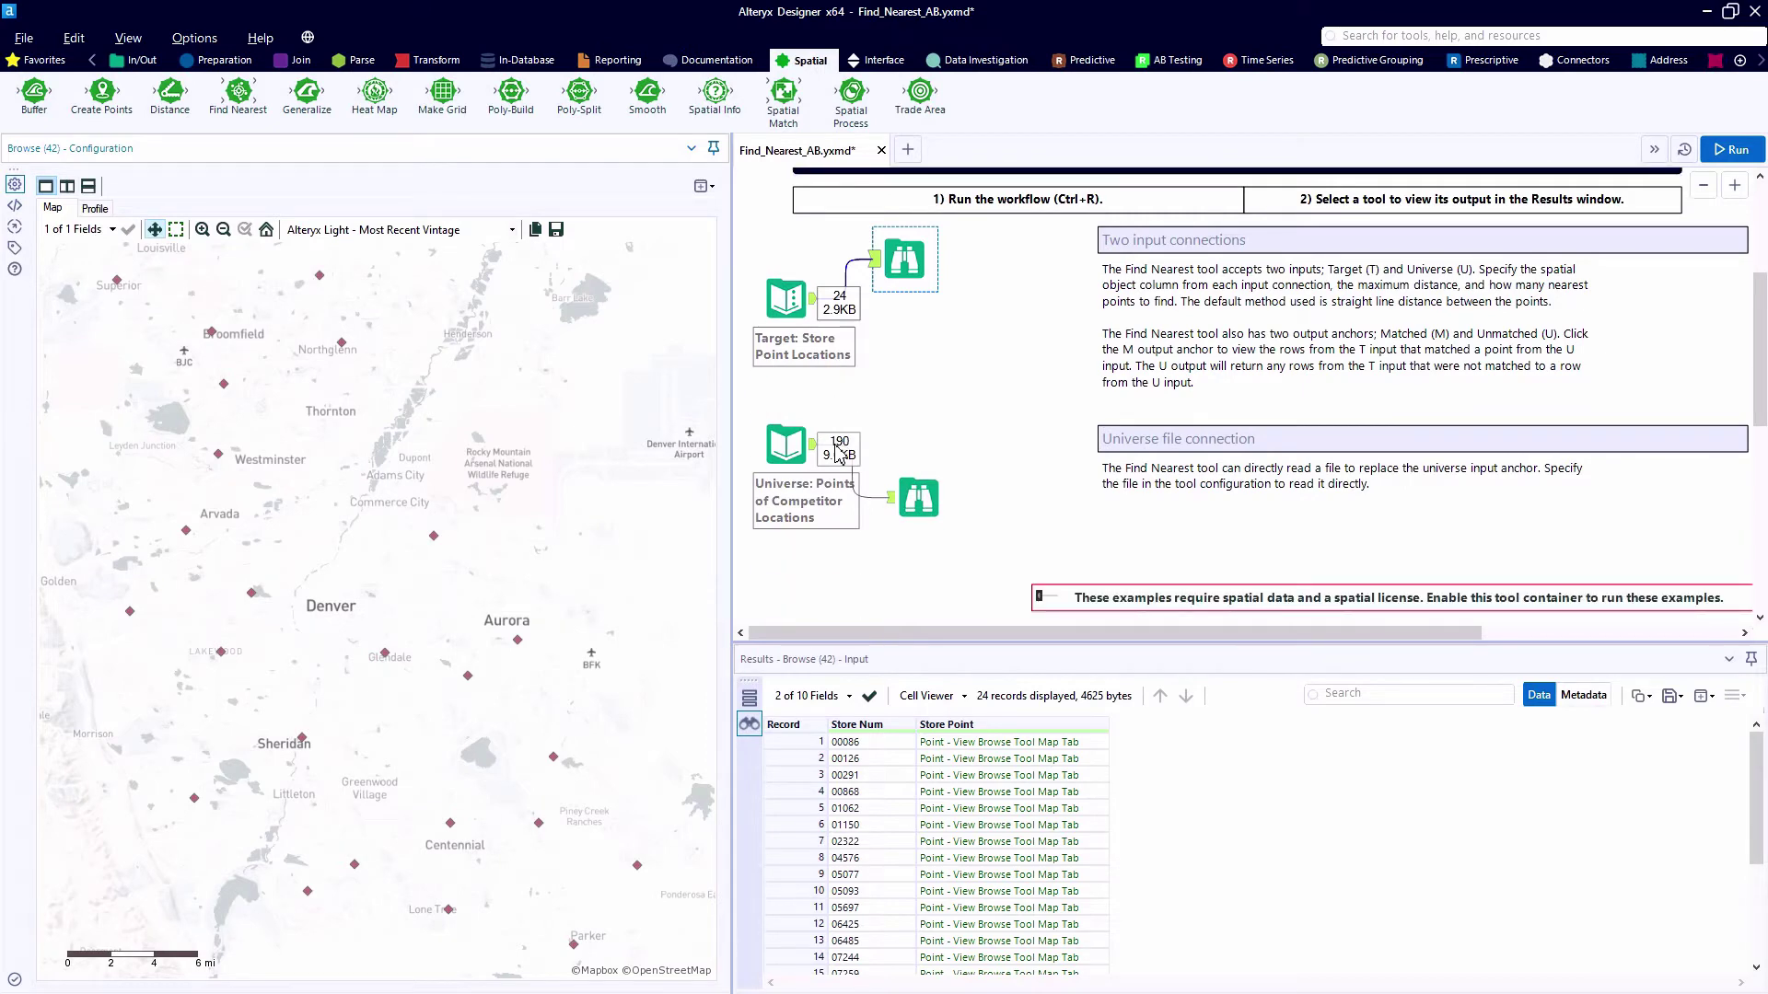
scroll(816, 385, "up", 1)
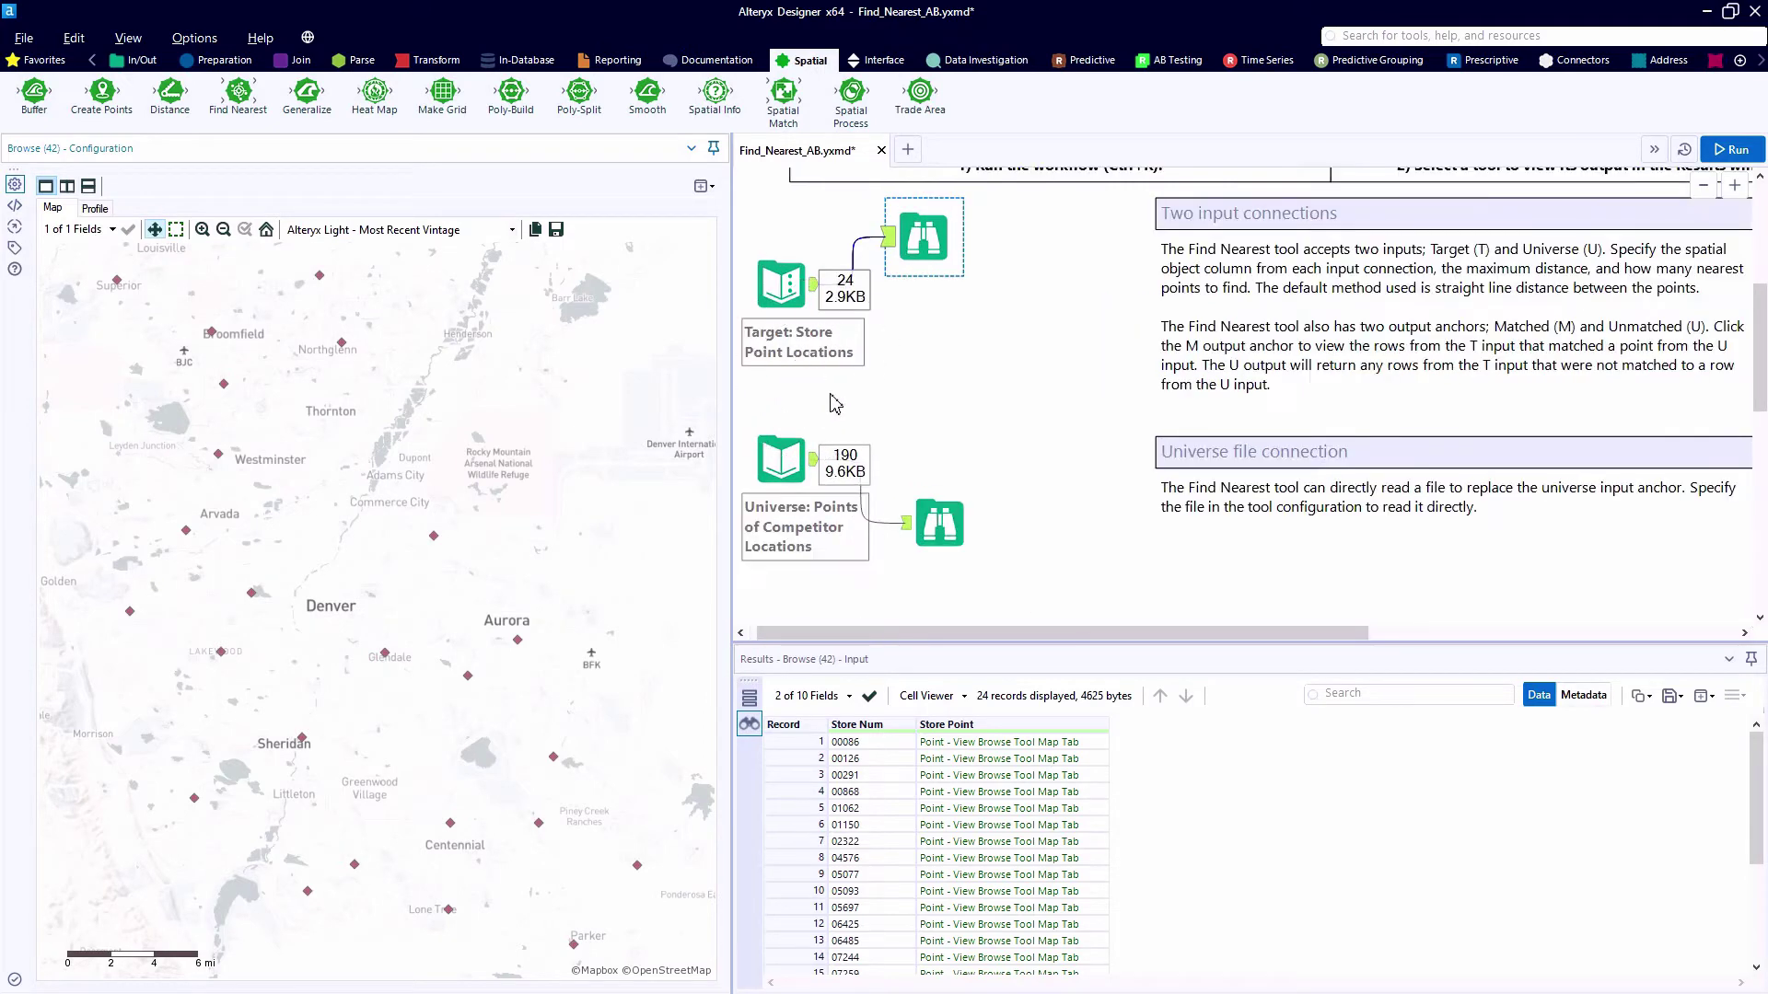
Select several store records in the Results grid to spot them on the map.
left_click(985, 774)
left_click(994, 824)
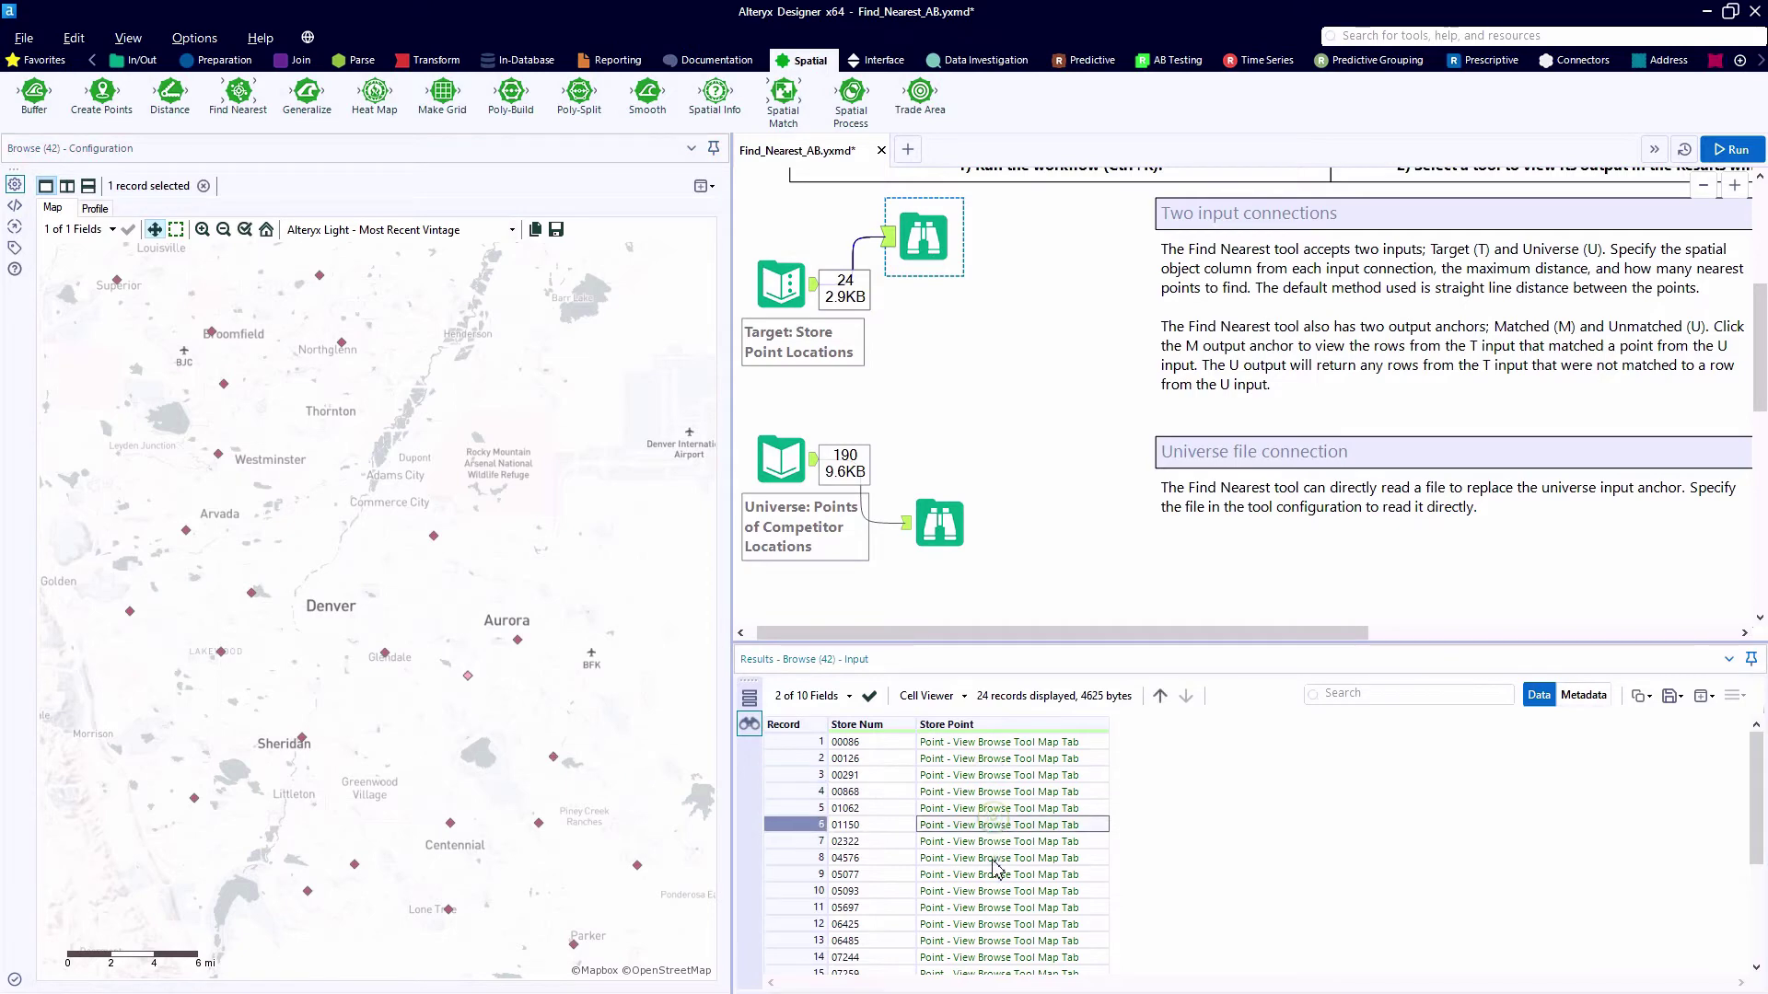
left_click(998, 858)
left_click(990, 909)
scroll(990, 909, "down", 3)
left_click(989, 909)
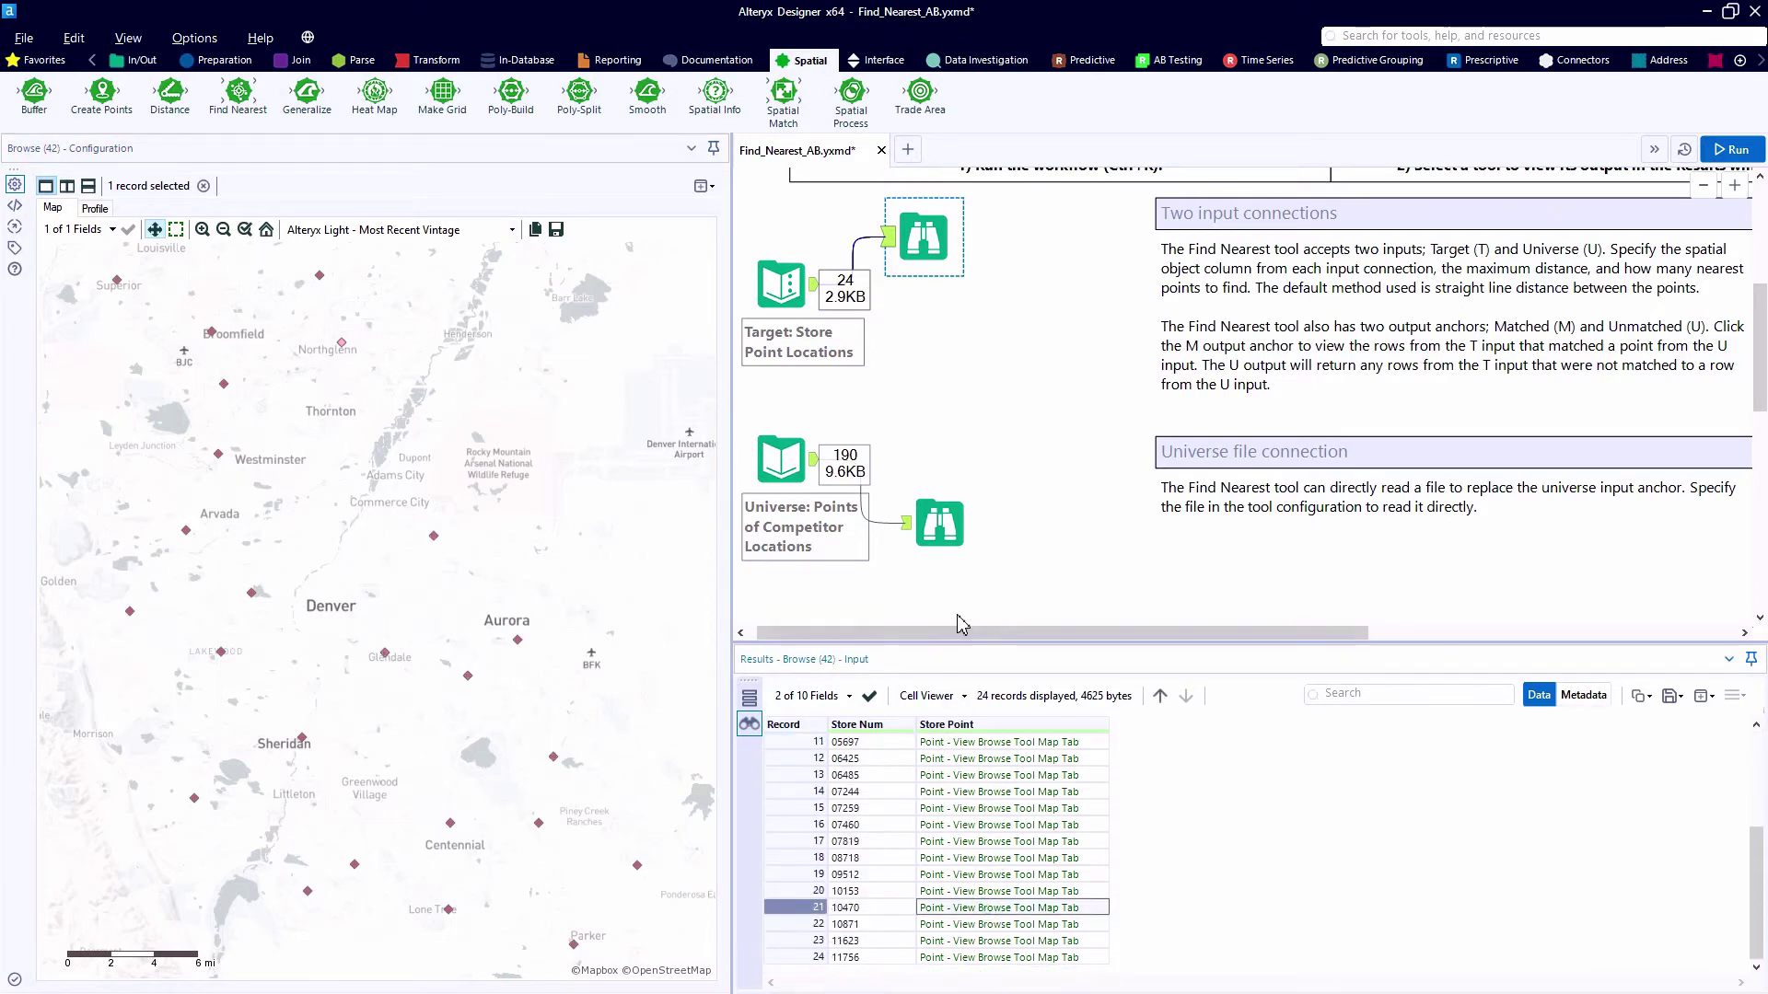
Browse the 190 competitor records and locate Loose Spokes on the Denver map.
left_click(944, 536)
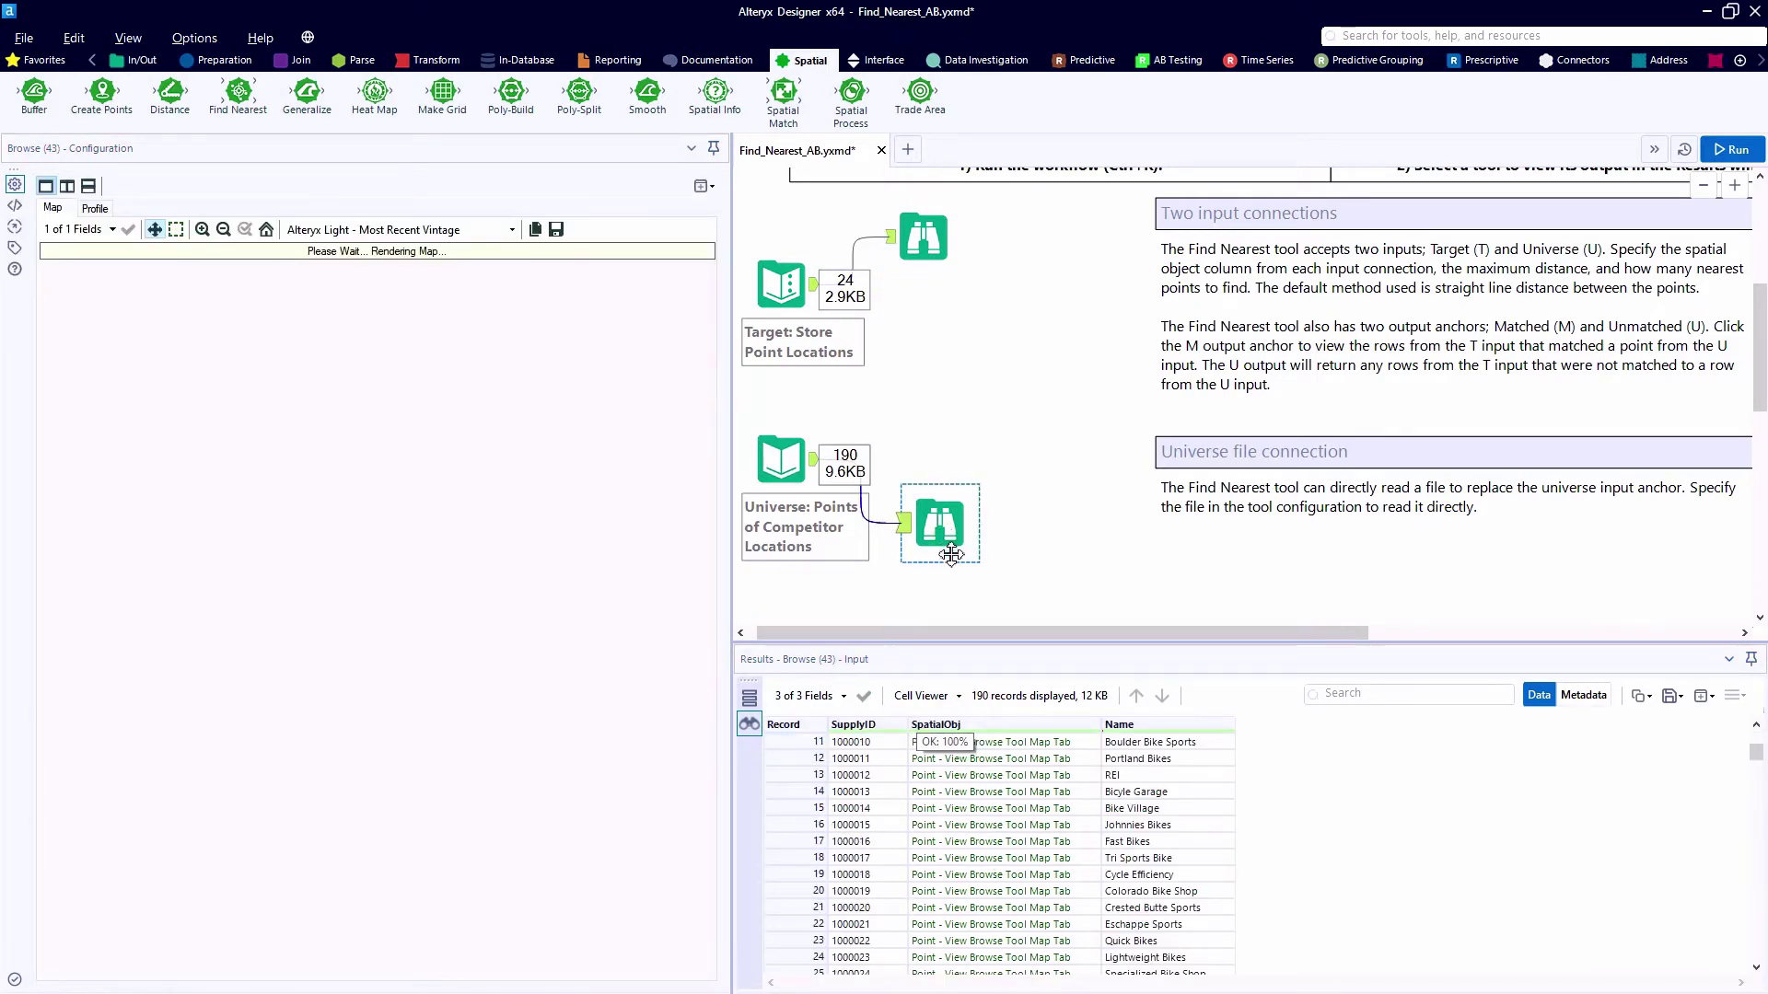
left_click(1182, 808)
left_click(1174, 858)
left_click(1170, 908)
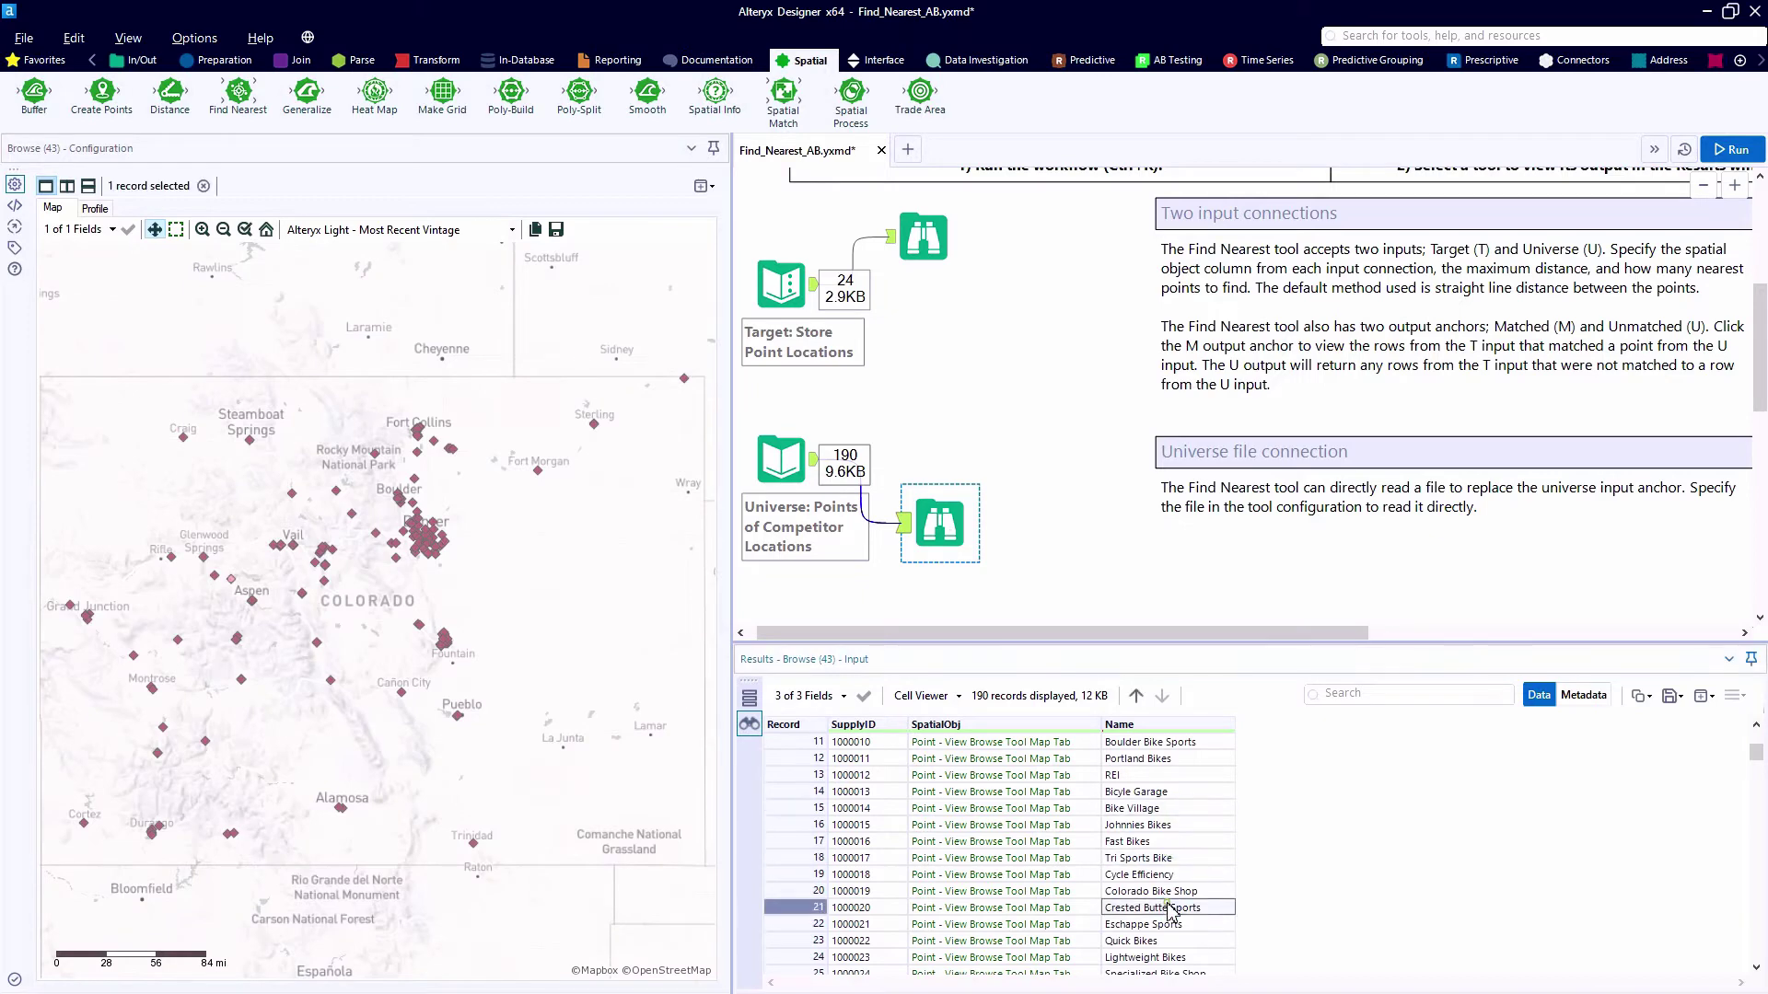
scroll(1167, 949, "down", 3)
left_click(1169, 943)
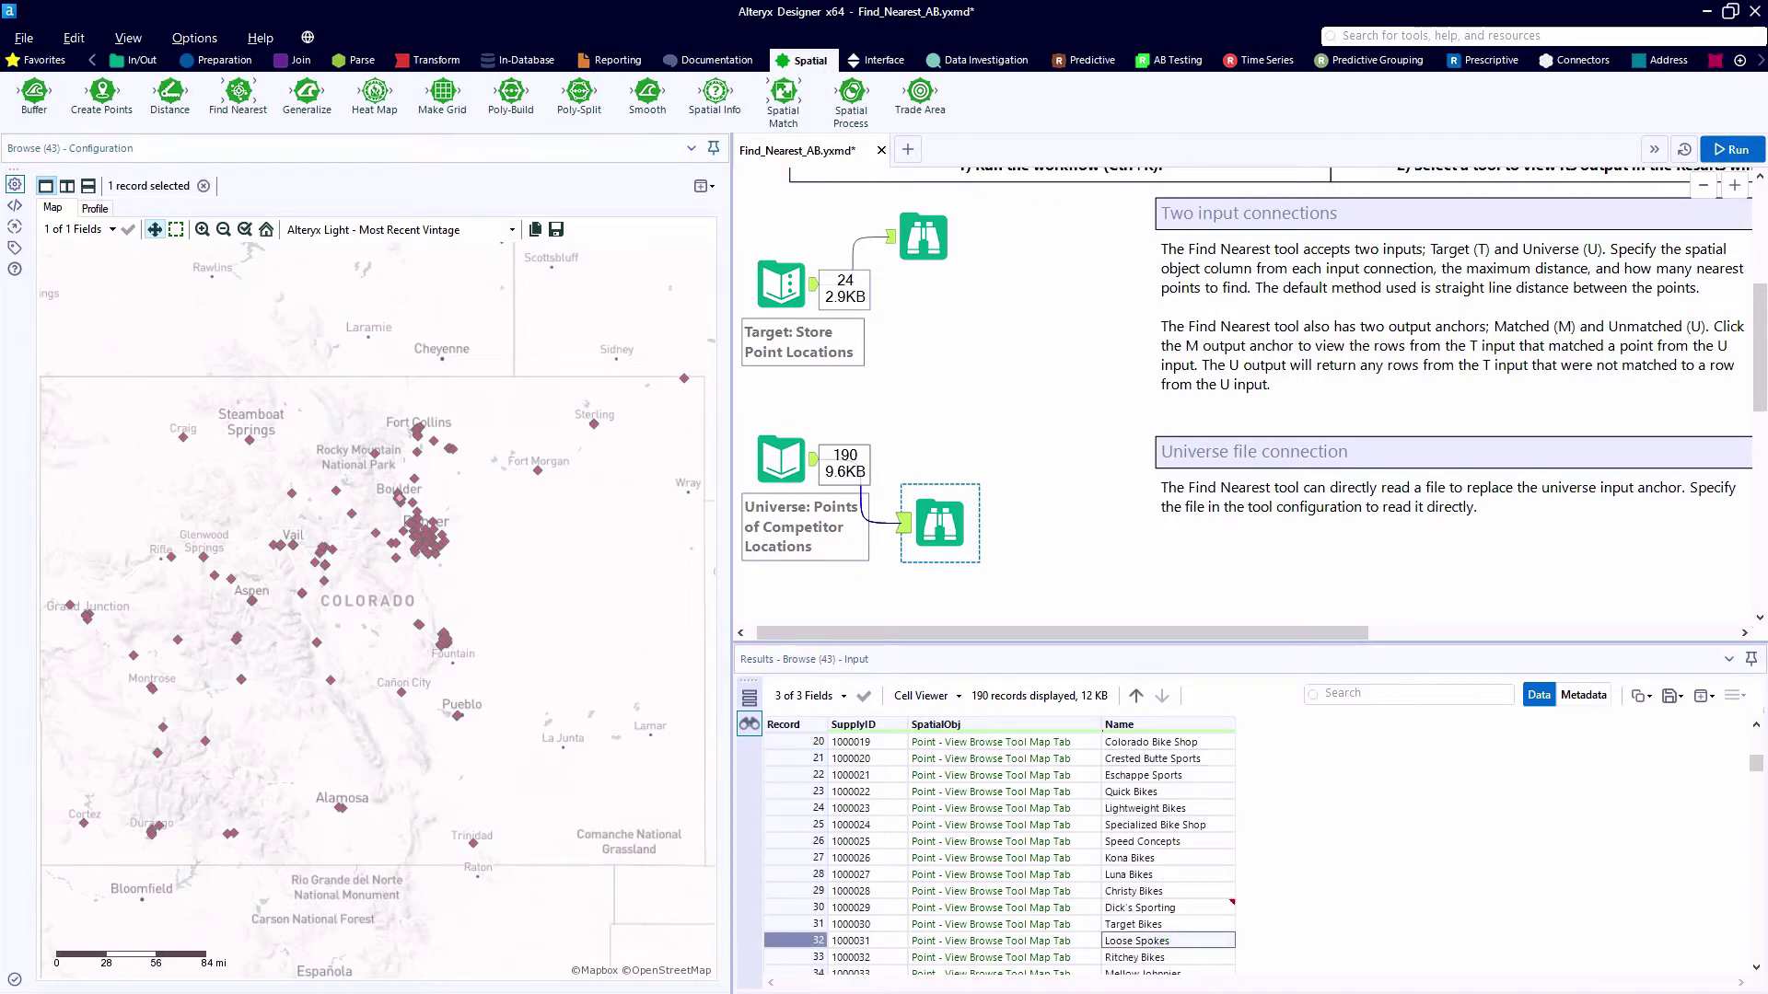
scroll(405, 529, "up", 2)
scroll(465, 525, "up", 2)
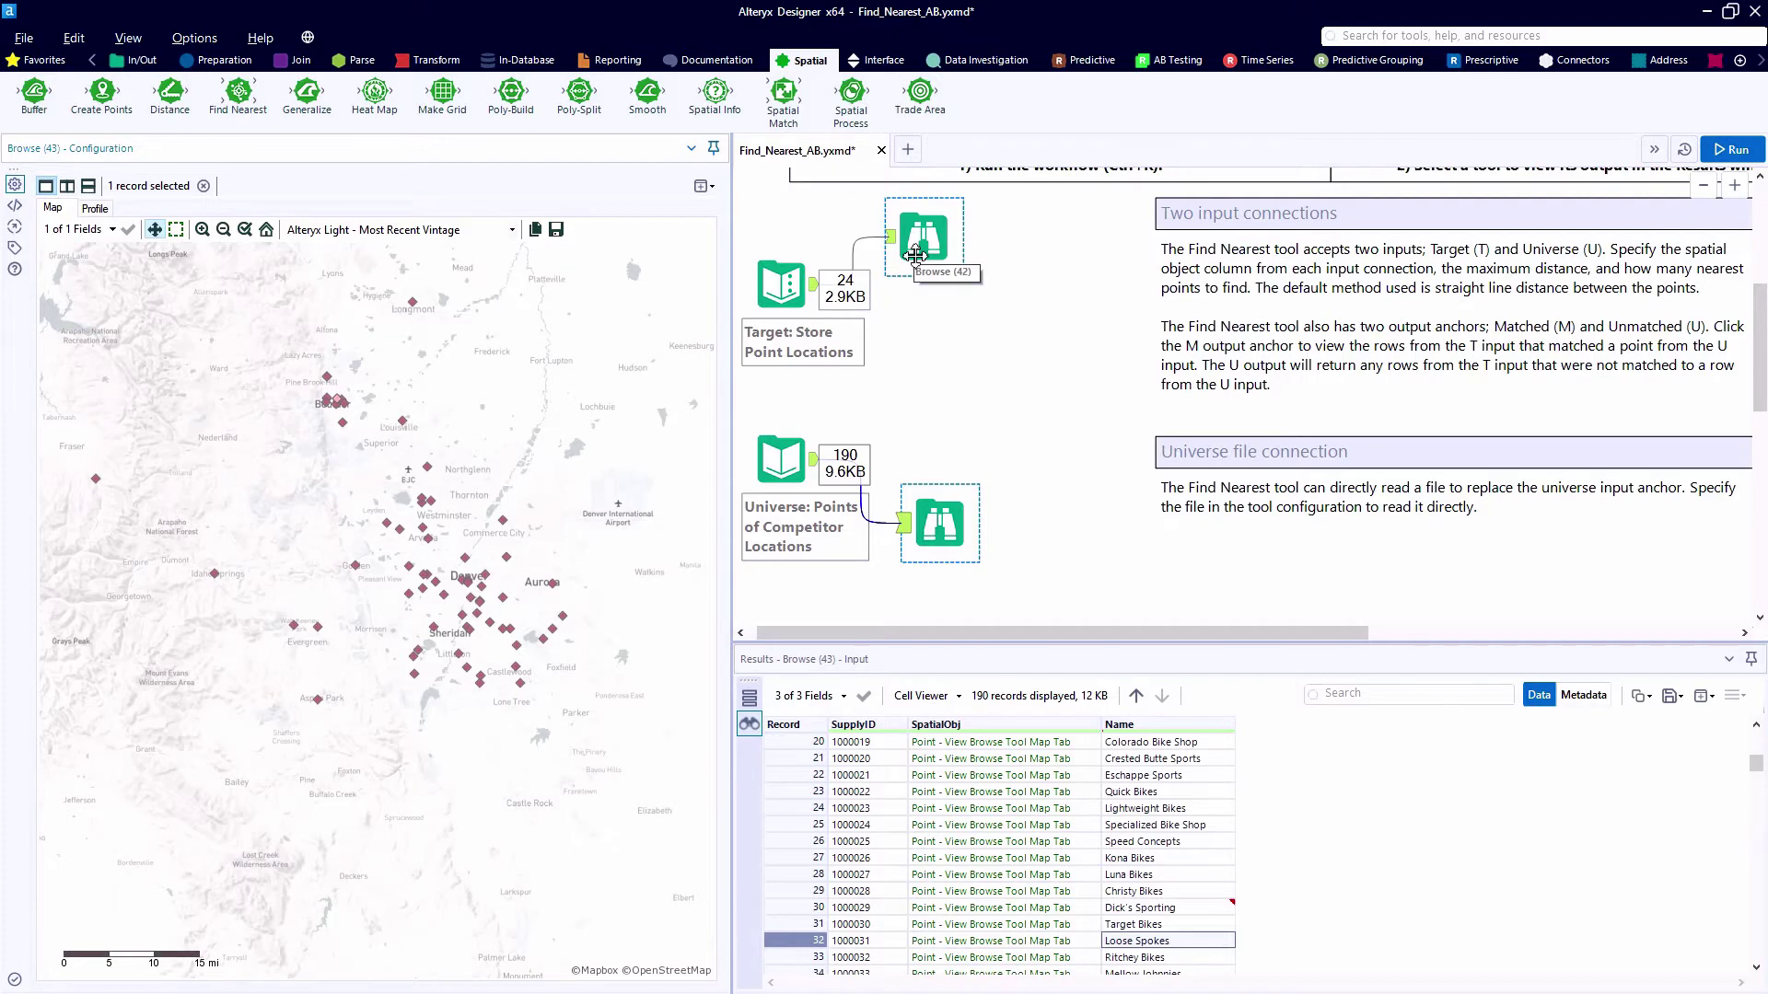
Insert Find Nearest after the store input, Browse on M, competitors wired to U.
mouse_move(229, 103)
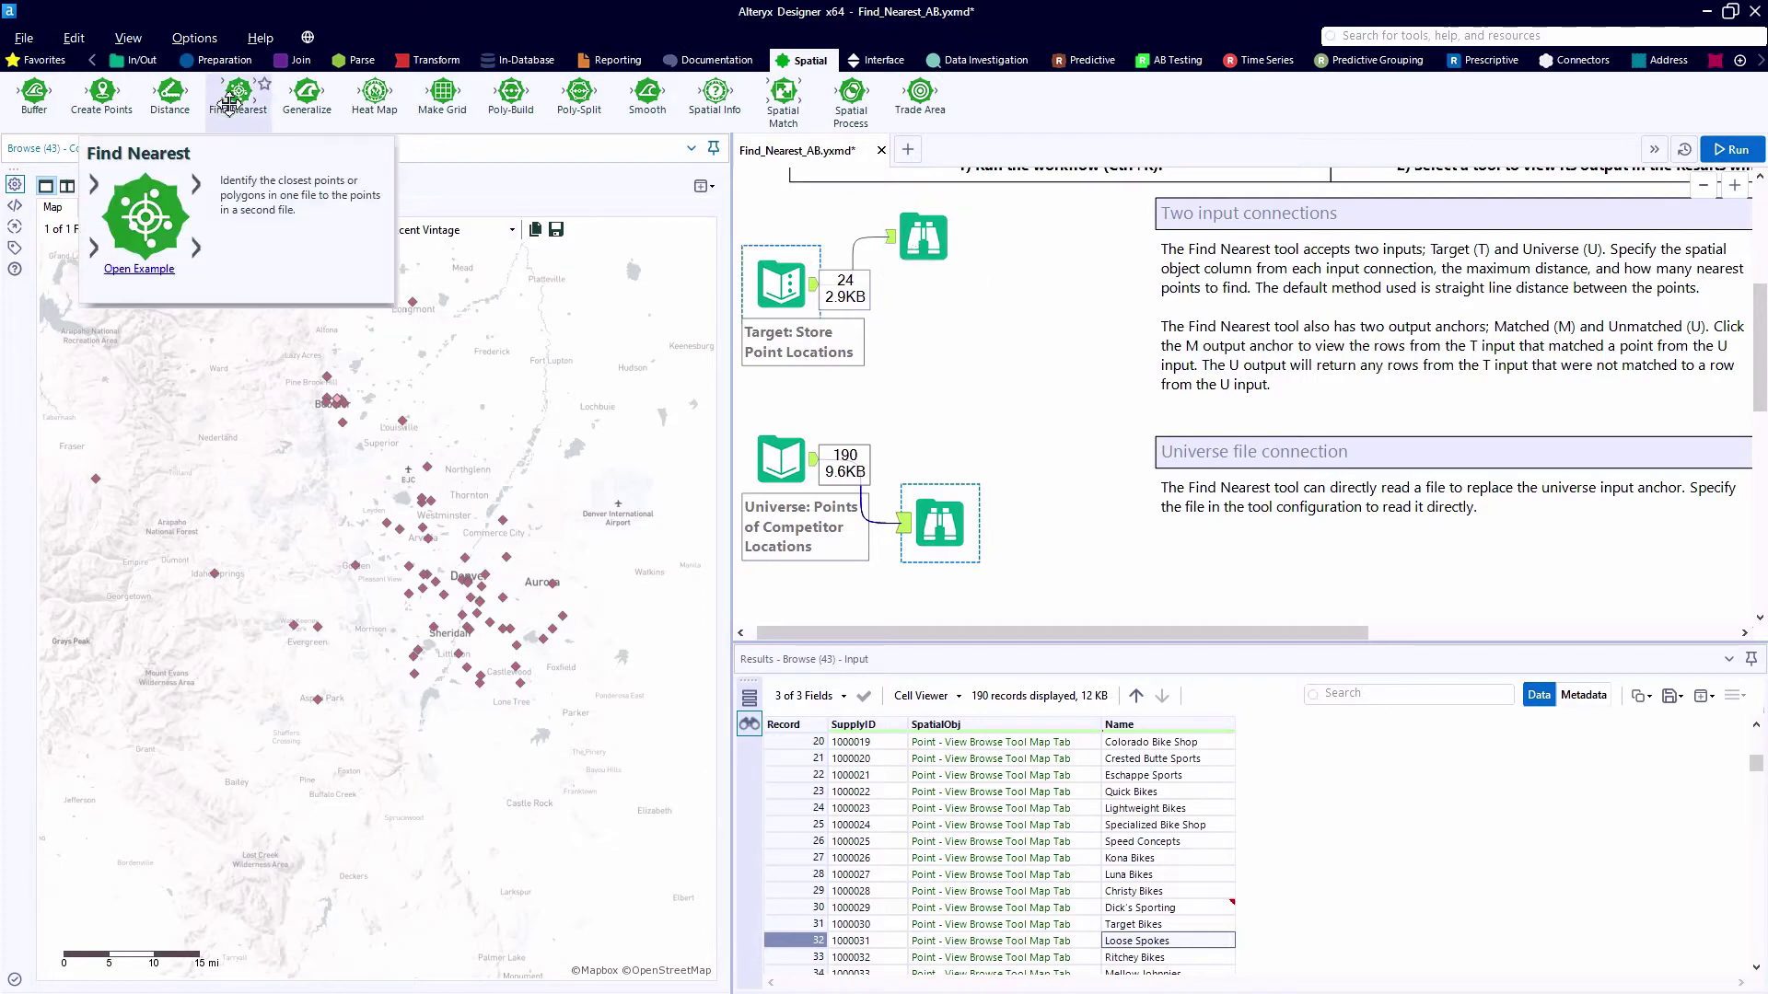
left_click_drag(229, 103, 865, 262)
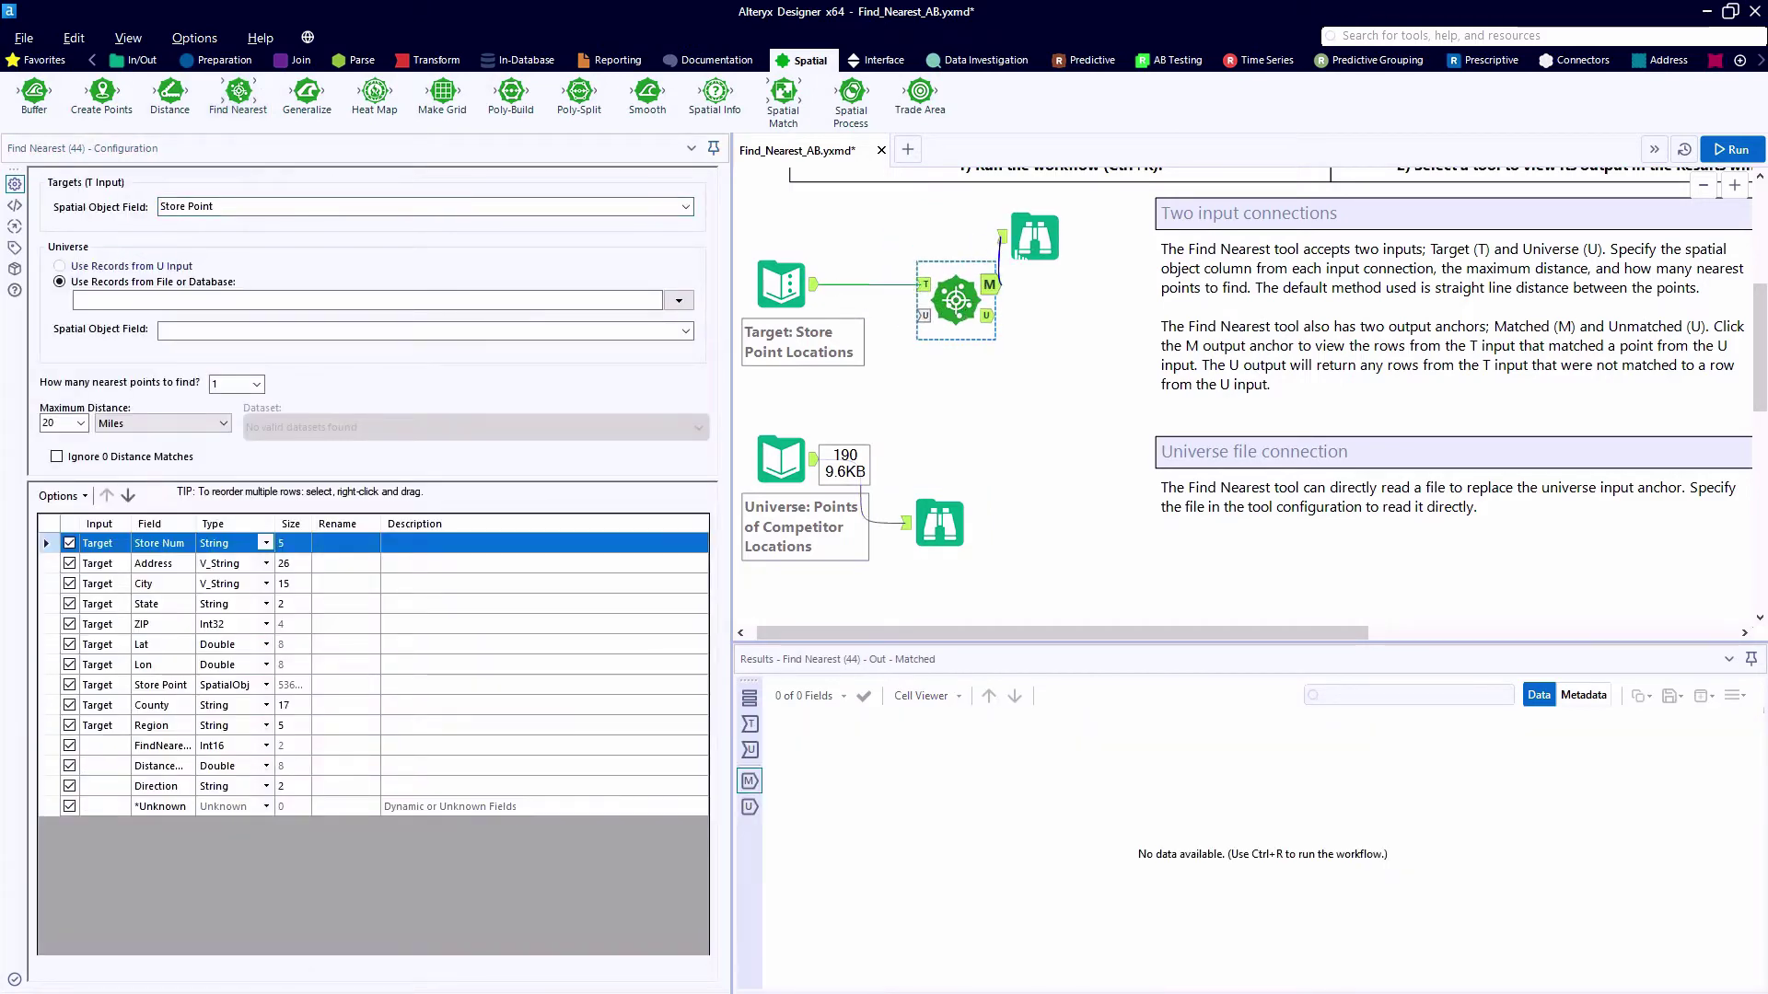
left_click_drag(1035, 237, 1098, 285)
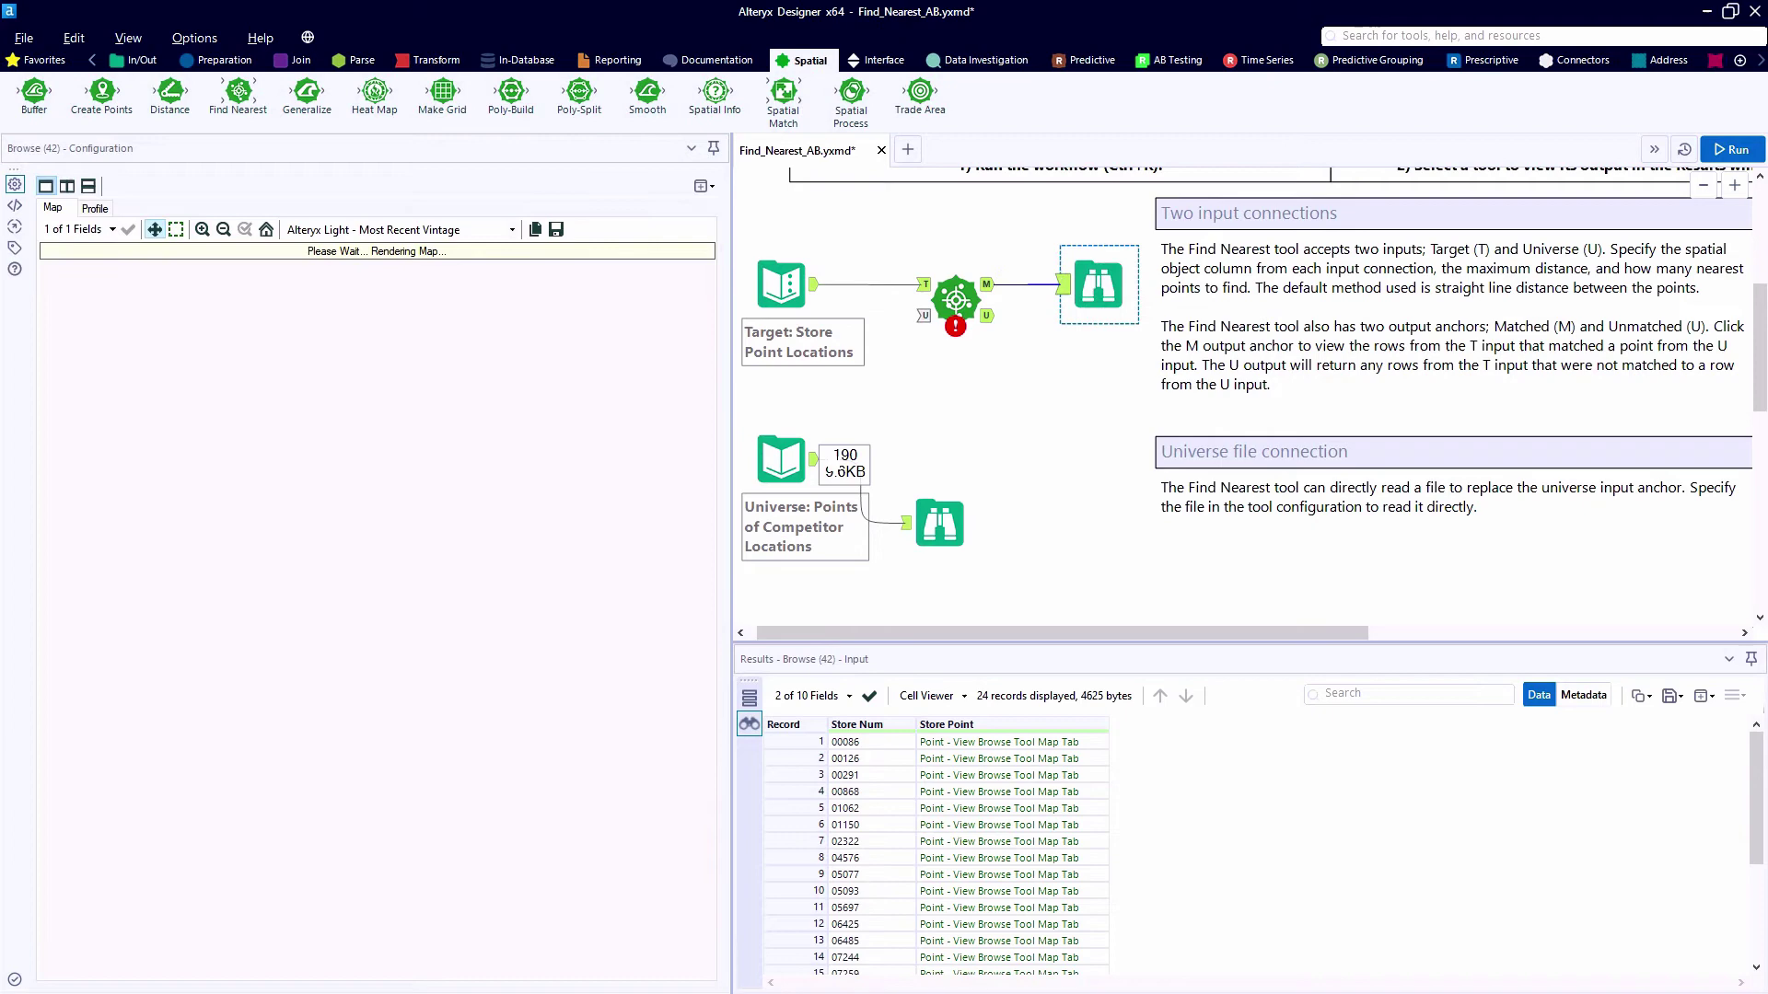
left_click_drag(814, 461, 946, 309)
left_click(947, 308)
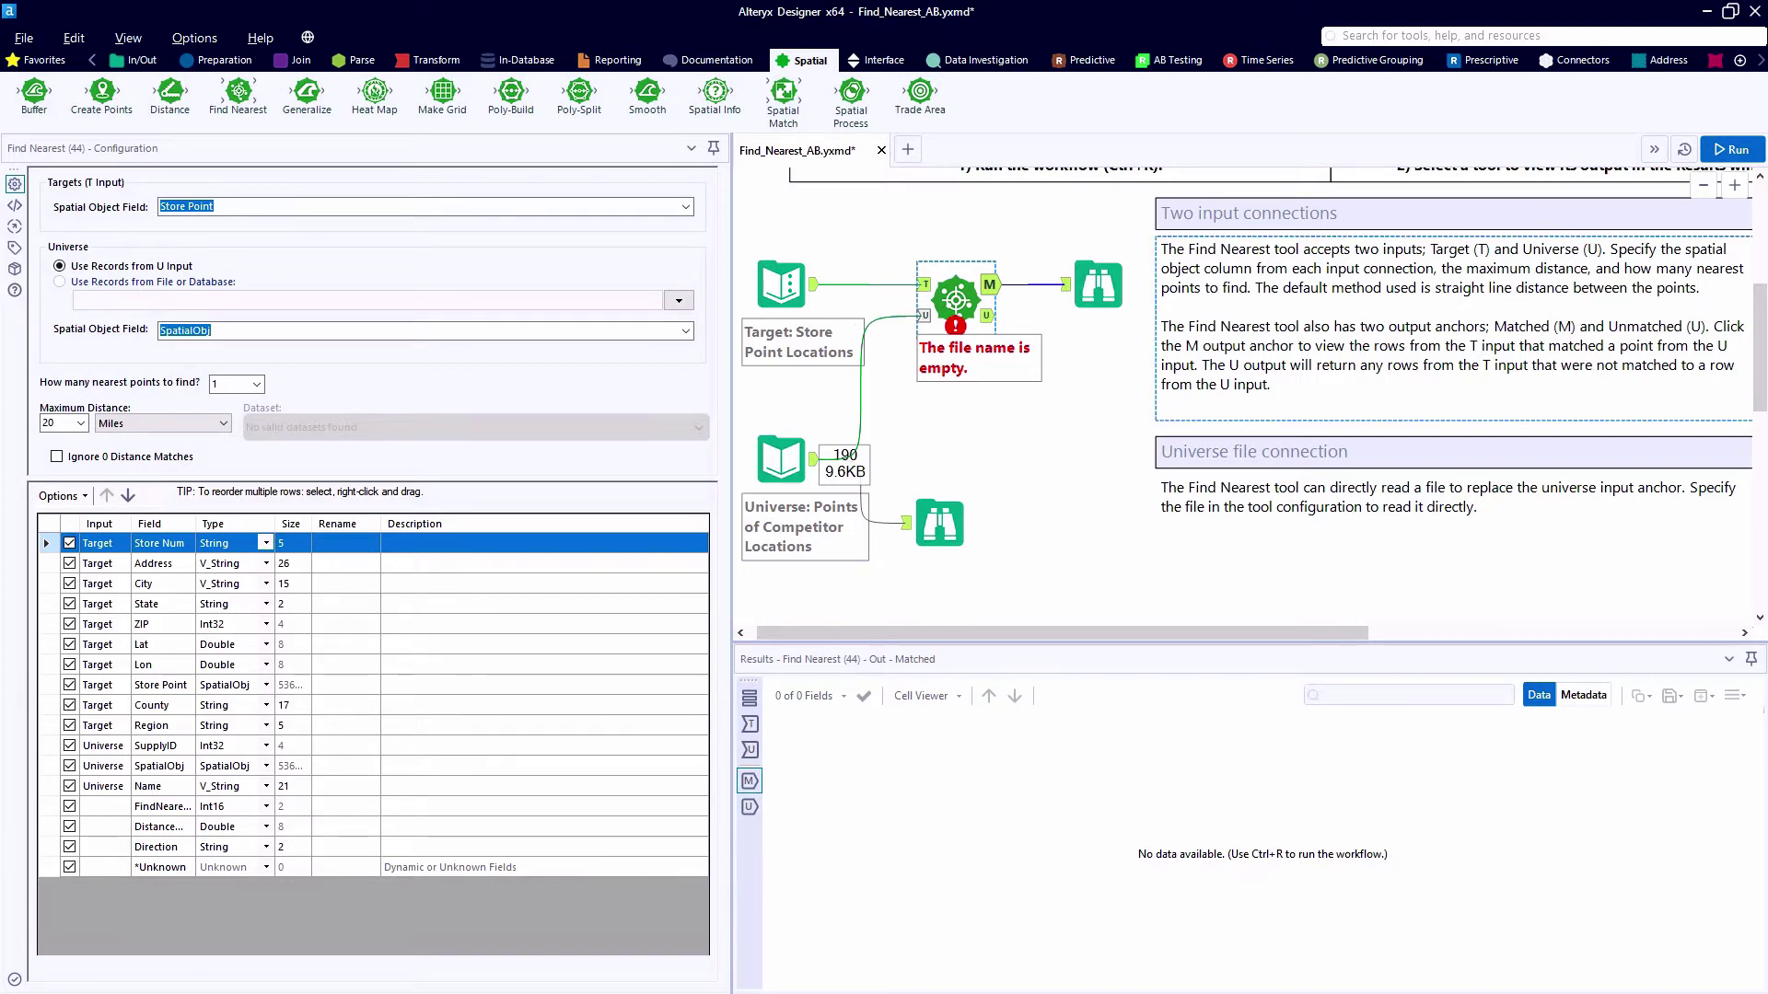
Preview the 24 target store records and keep SpatialObj, 1 nearest point, 20-mile maximum.
left_click(946, 289)
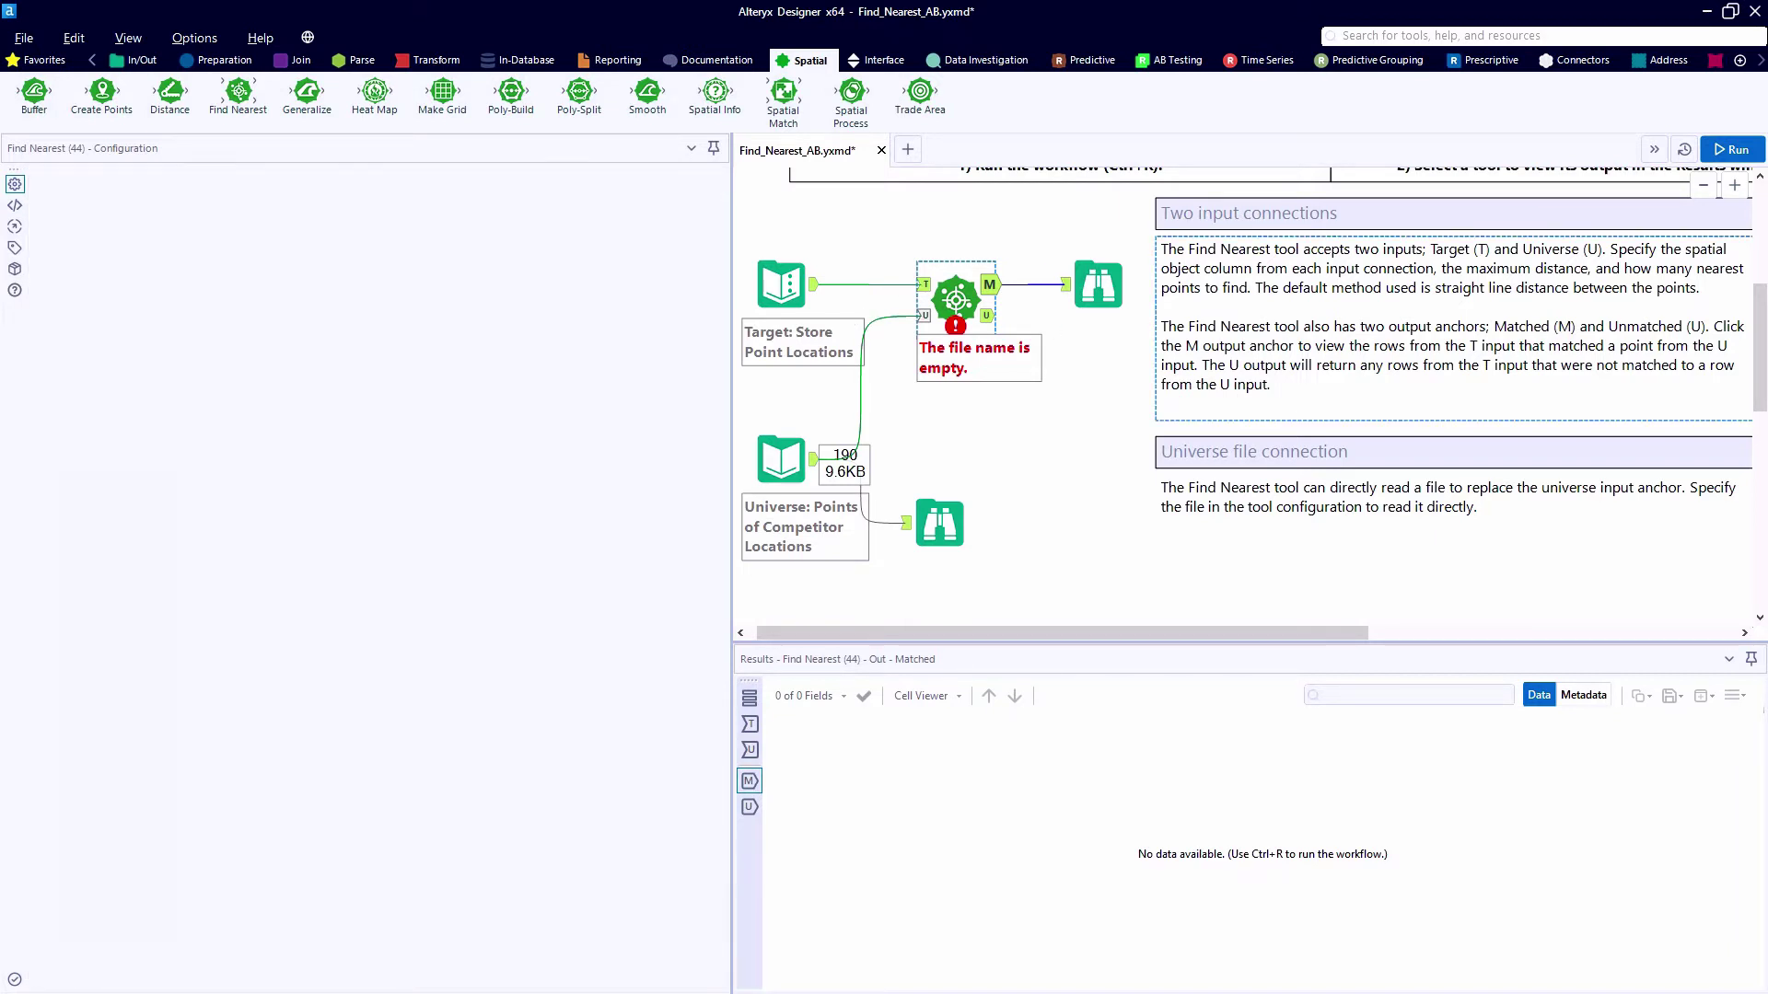
left_click(922, 285)
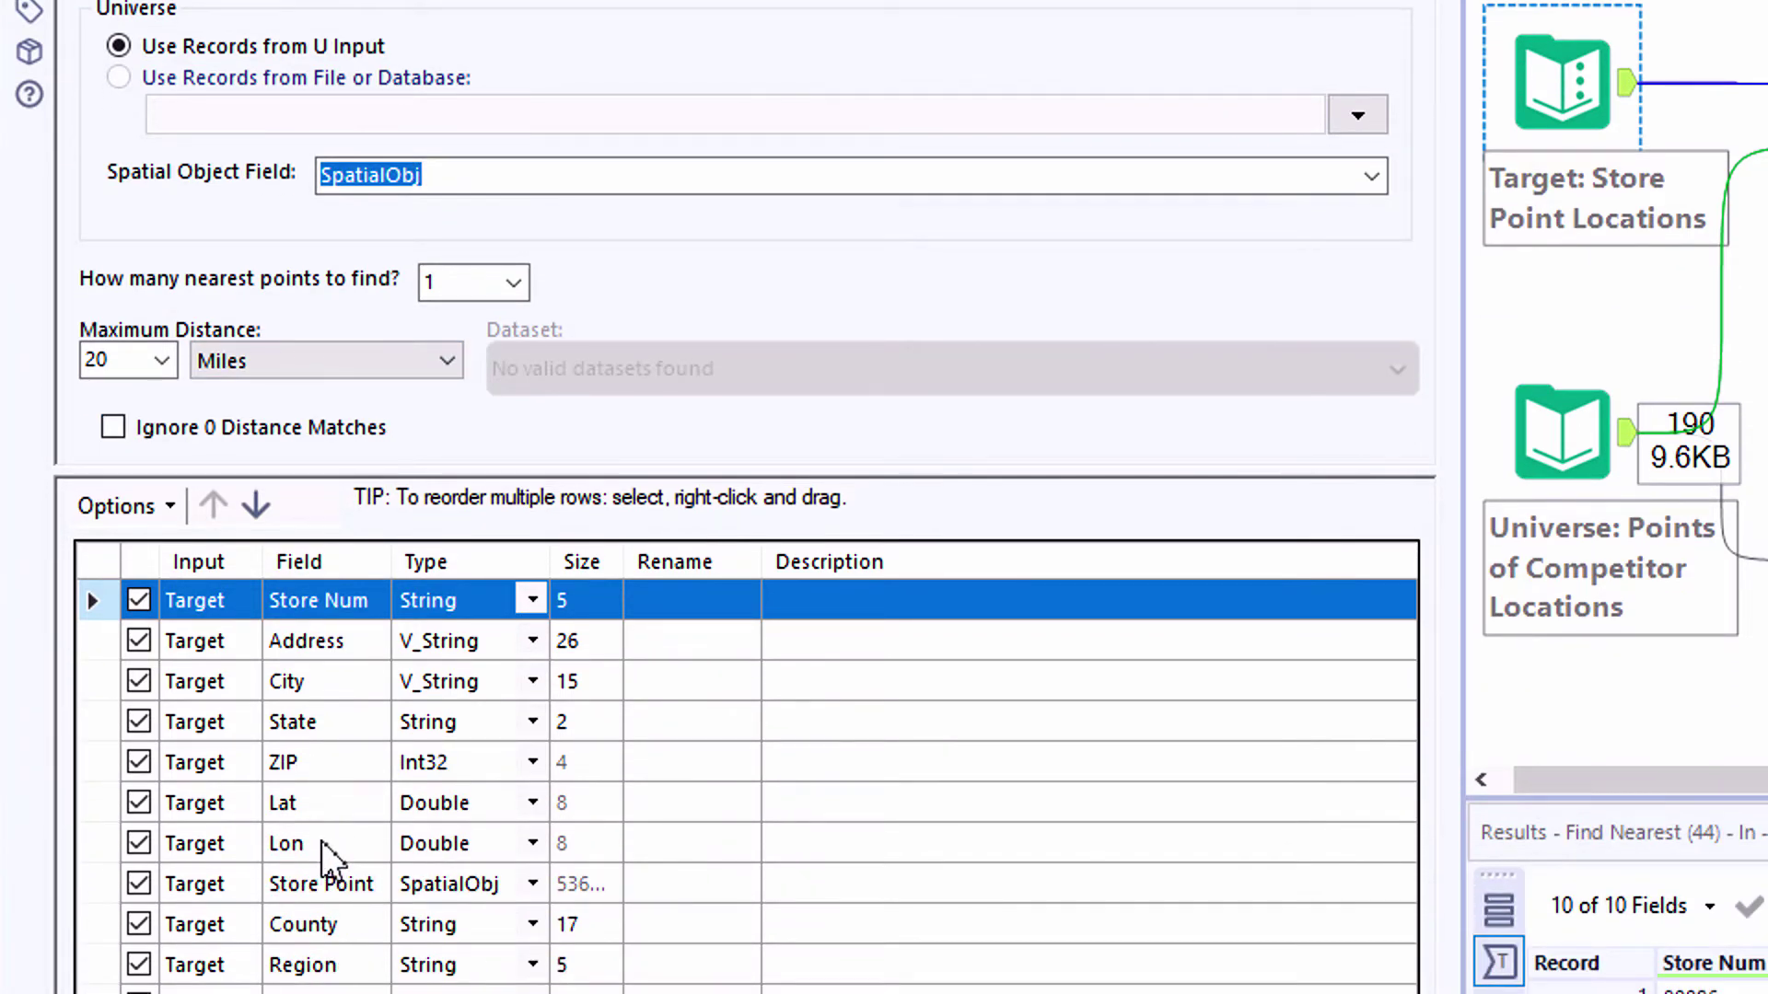
left_click(1370, 179)
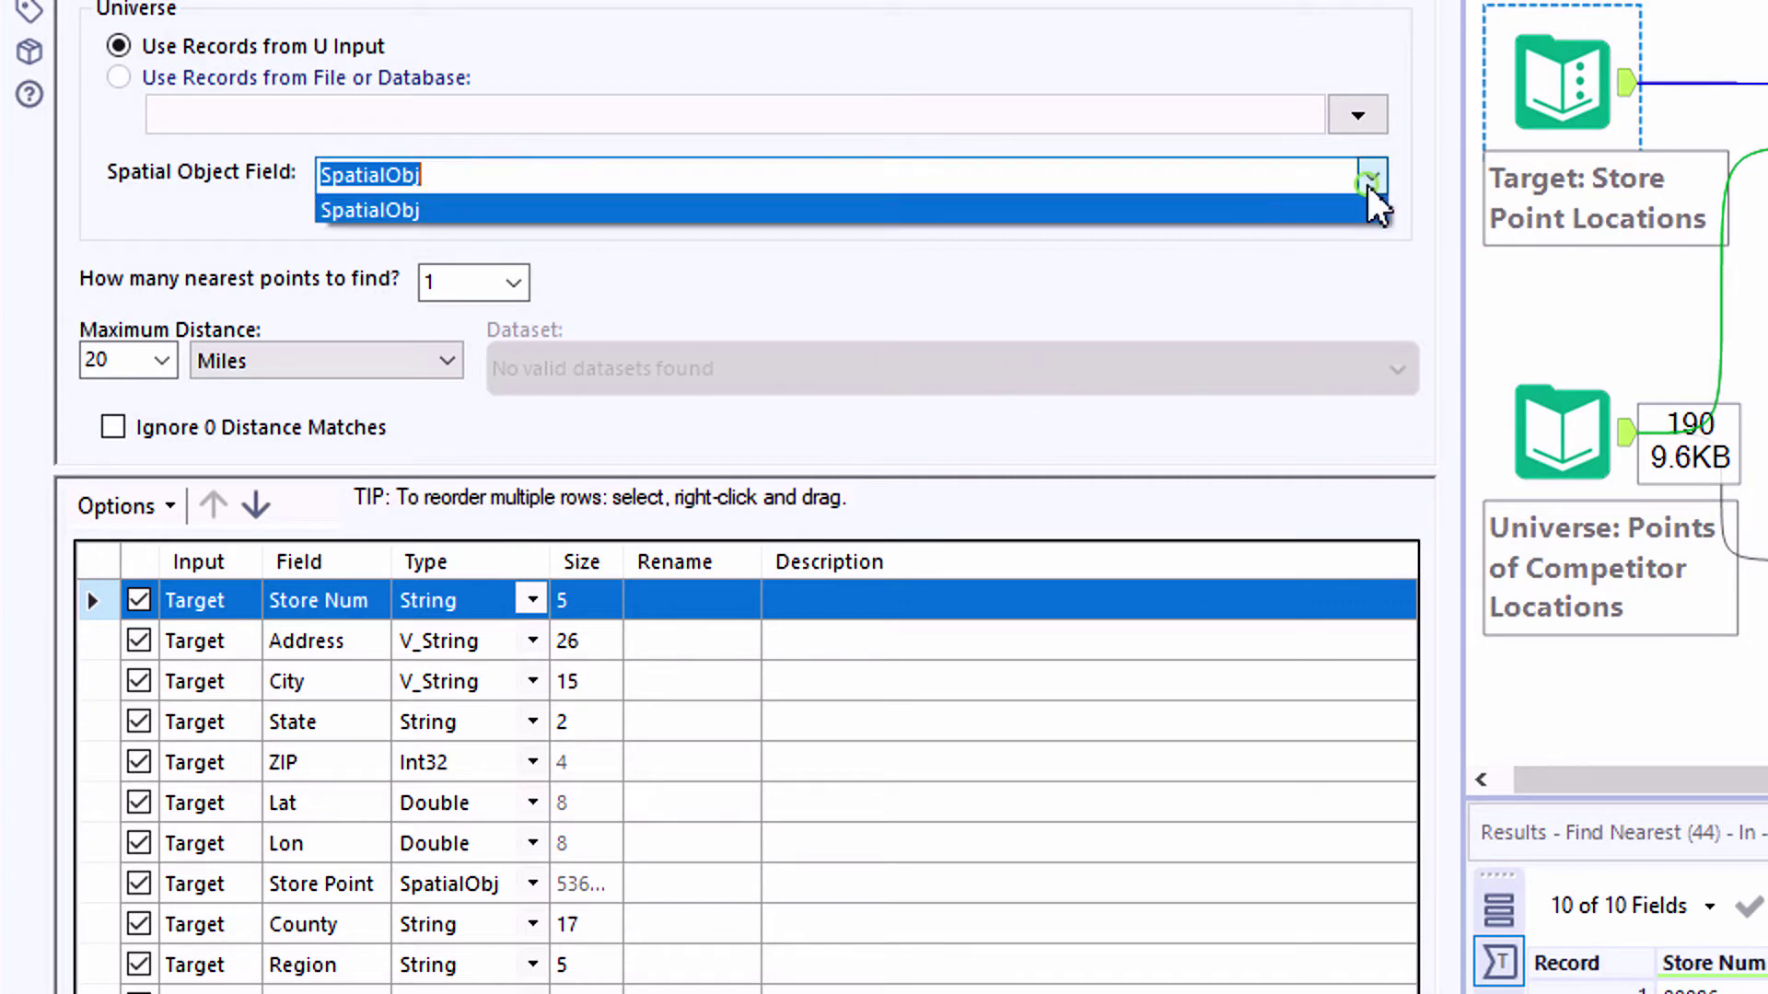
left_click(1370, 181)
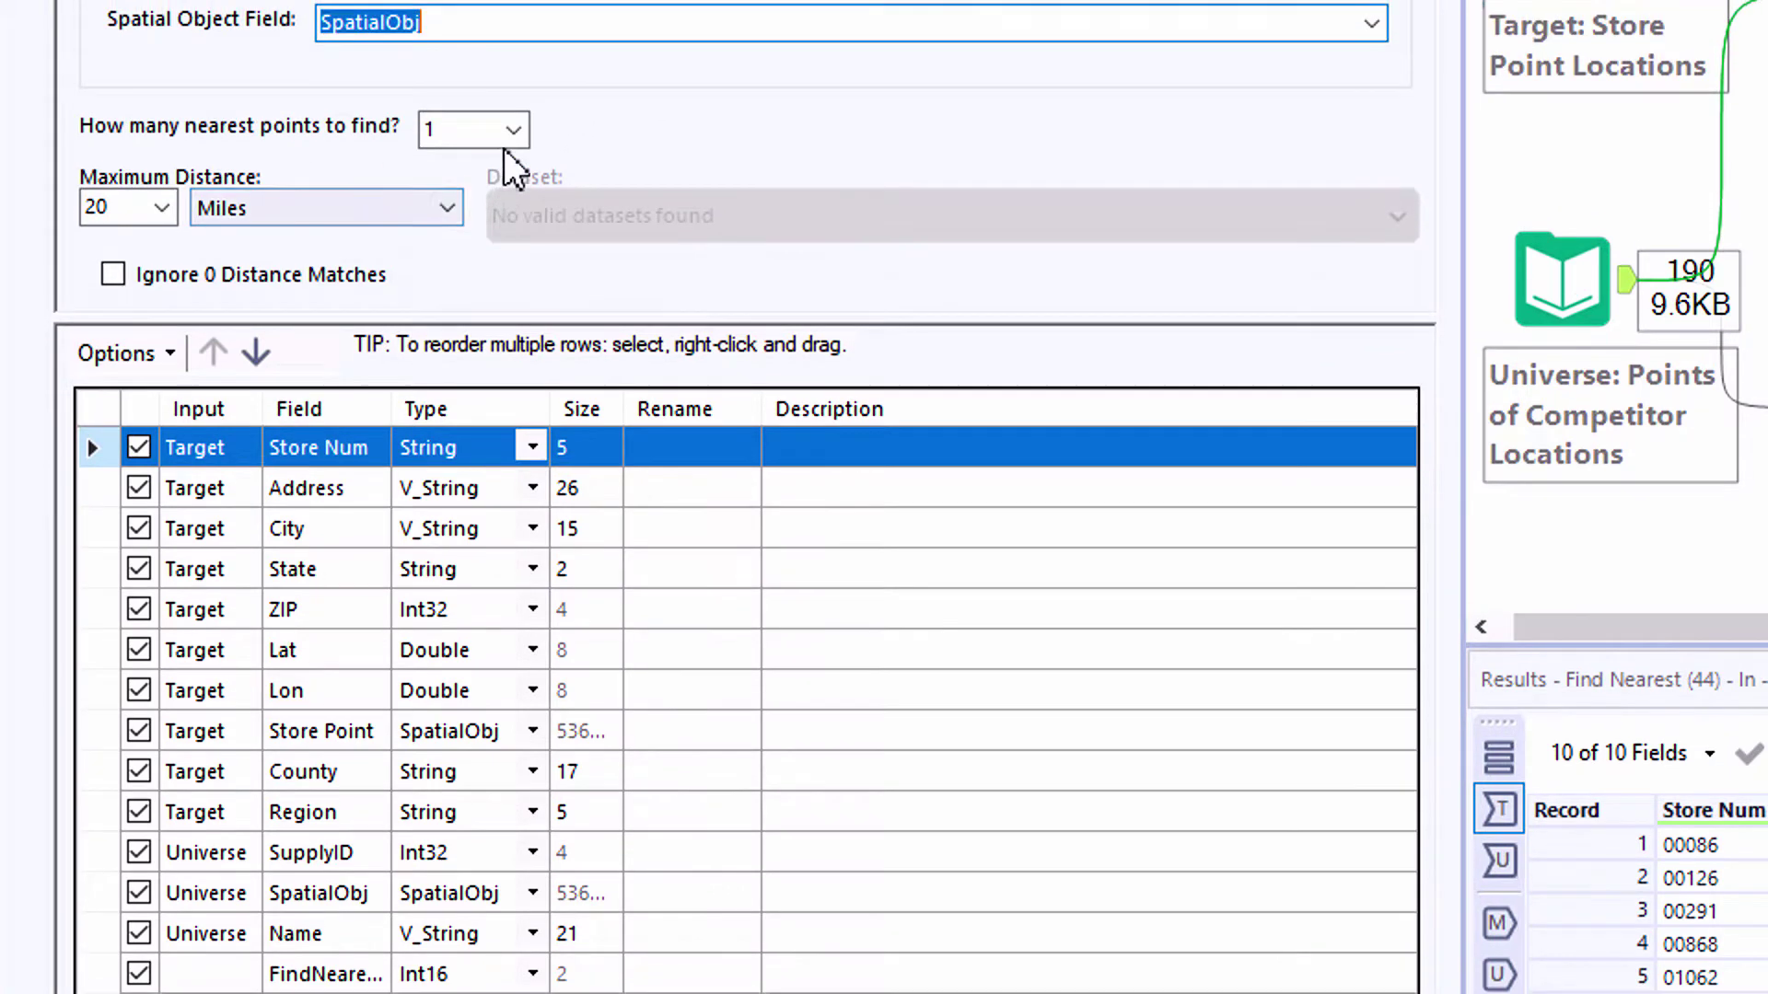
left_click(509, 67)
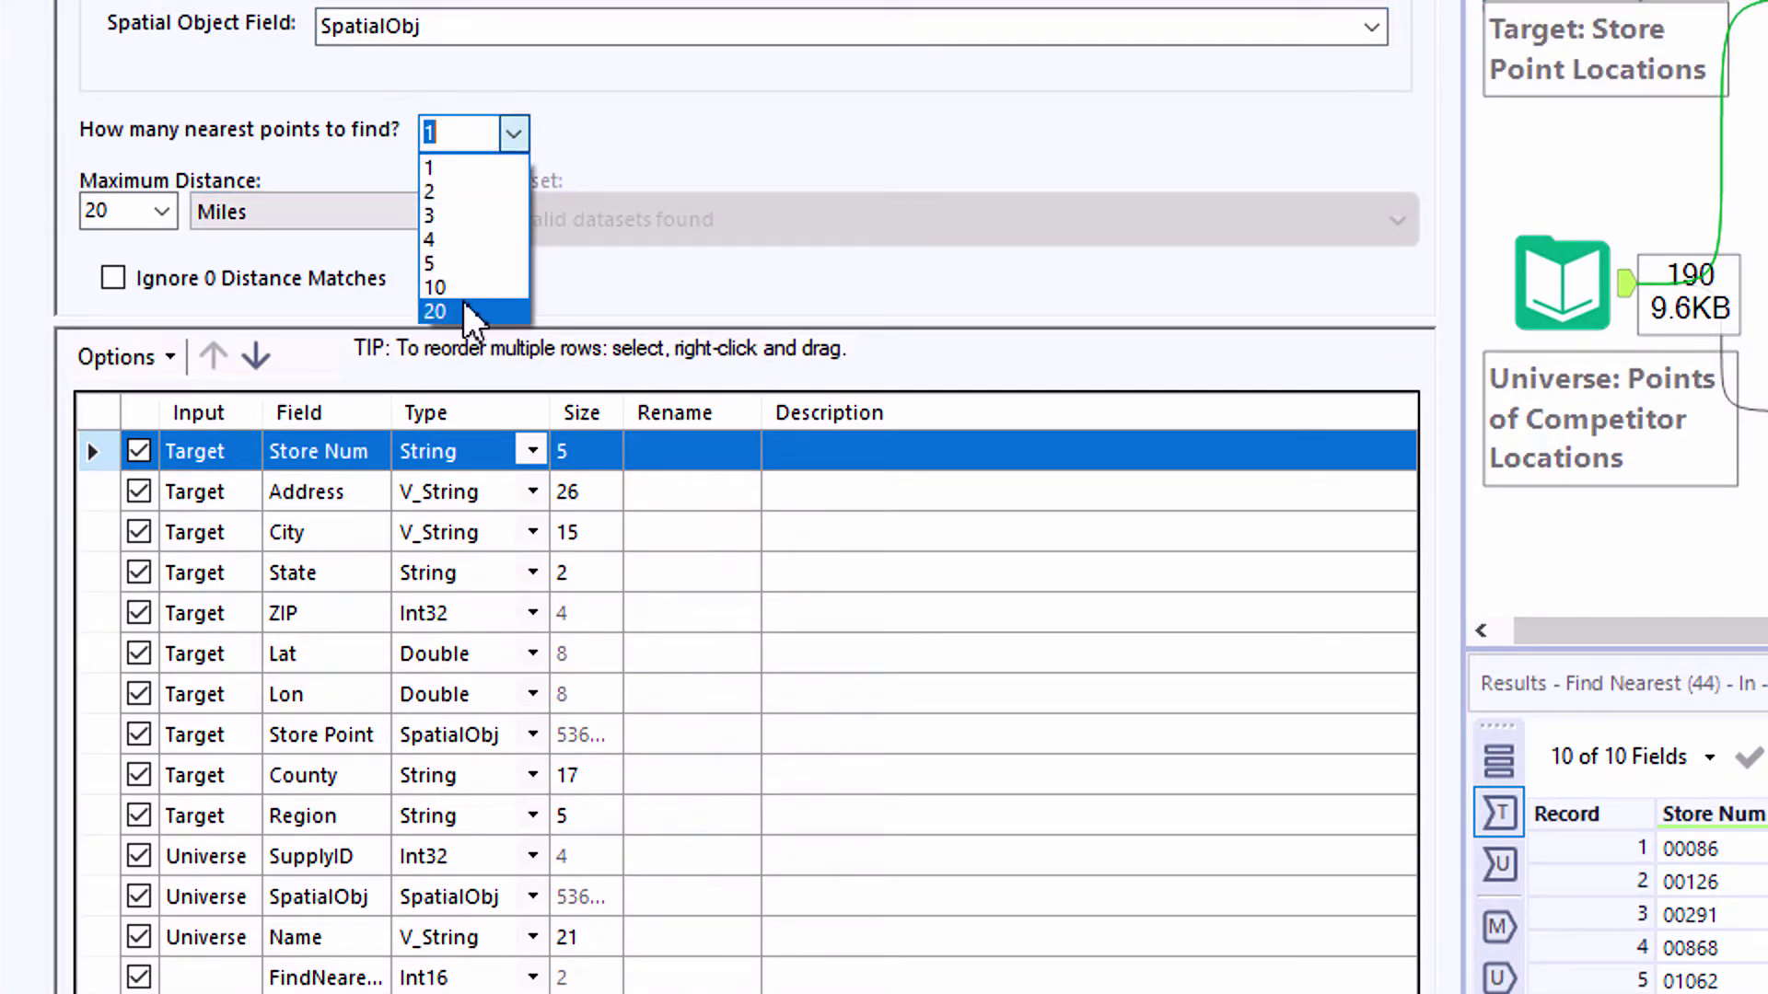
left_click(162, 212)
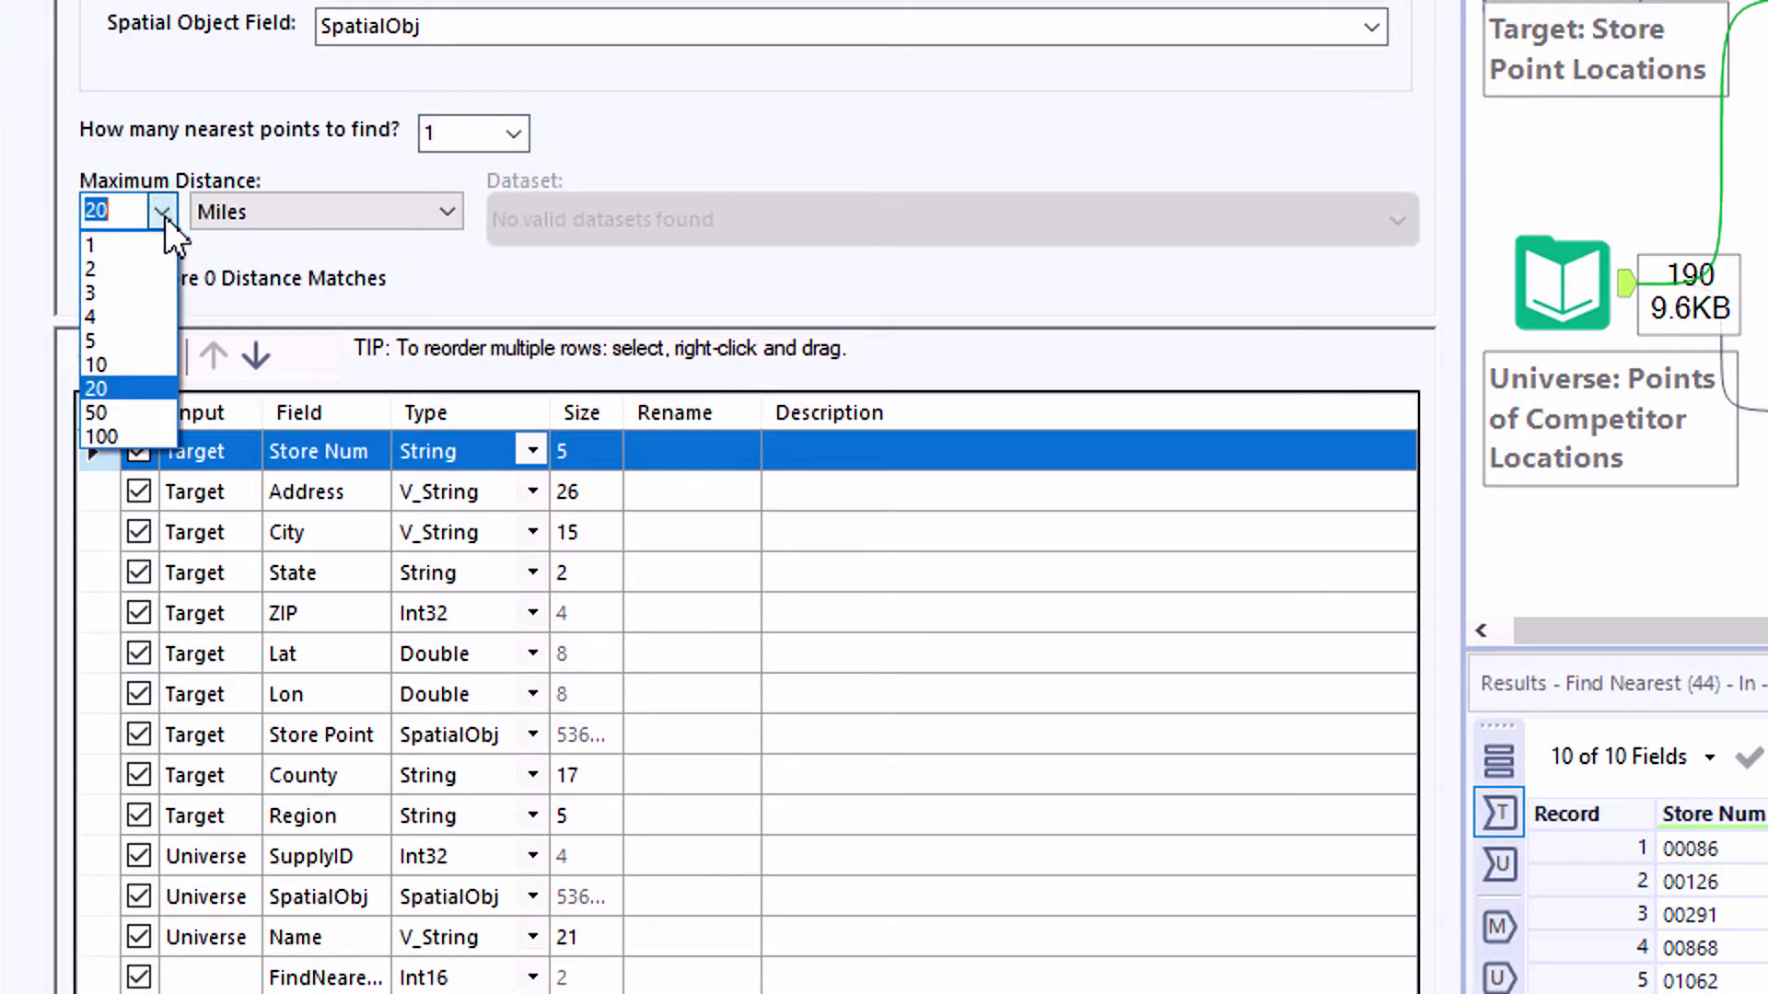
left_click(163, 214)
scroll(479, 861, "down", 3)
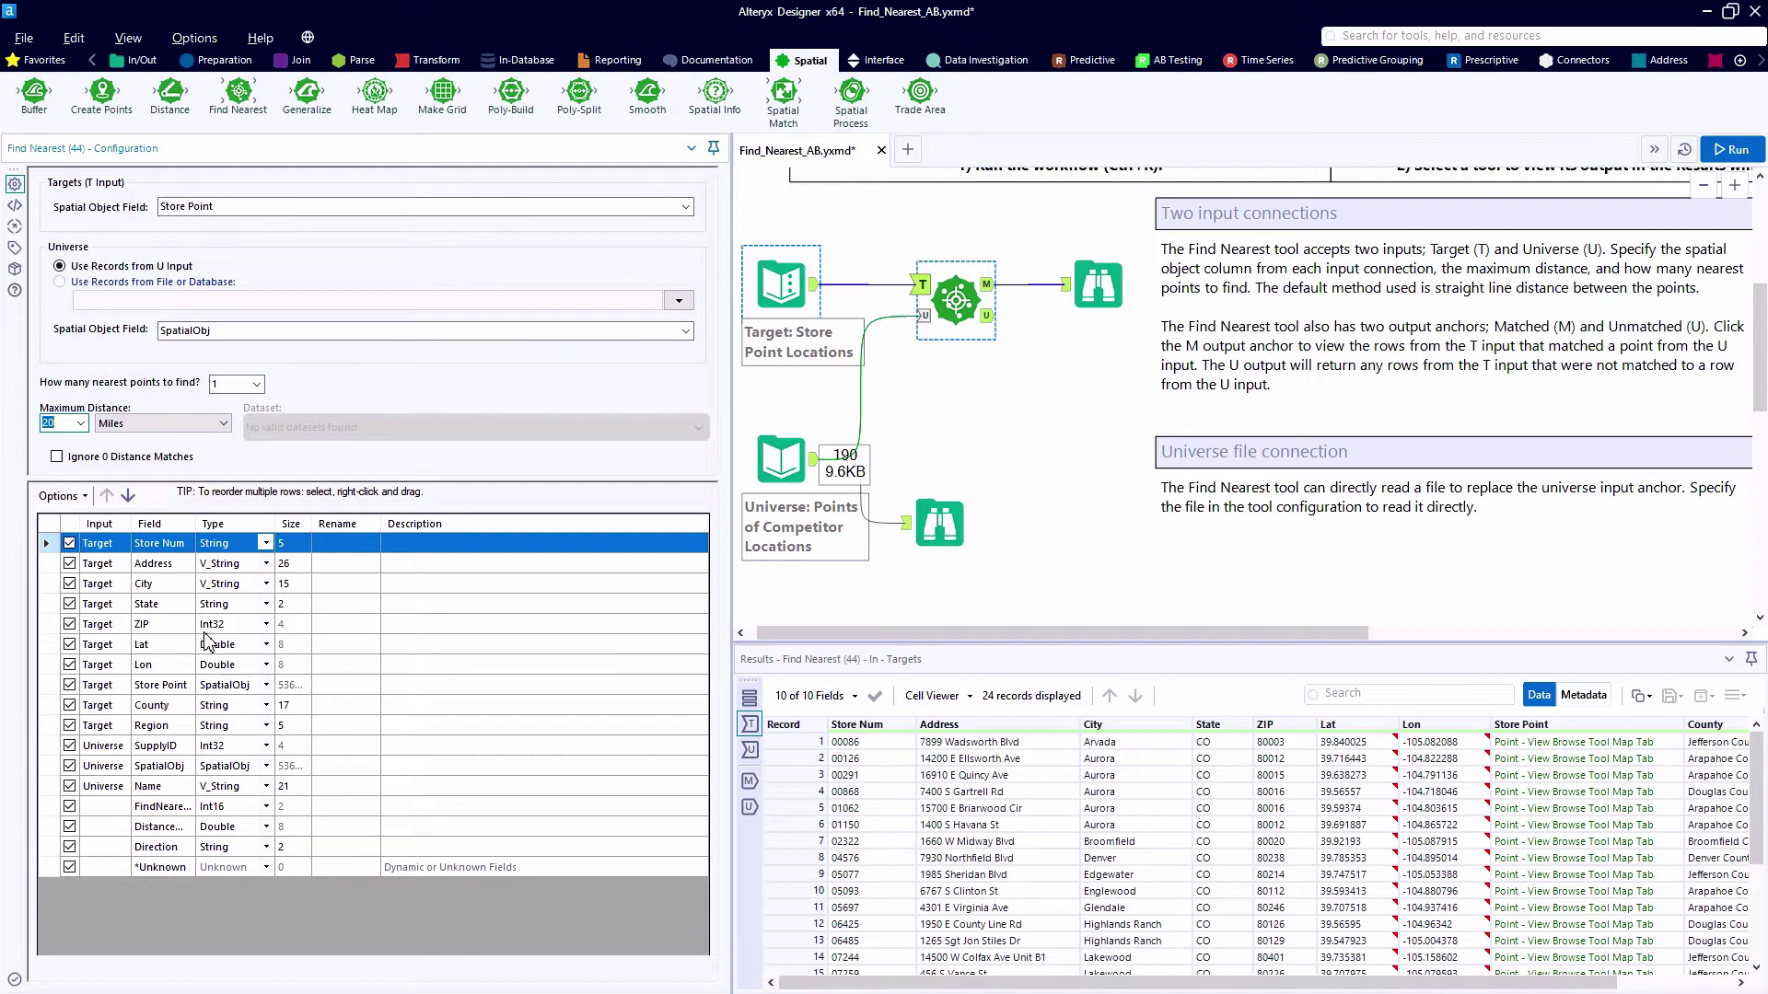
Run the workflow and inspect matched results such as Mellow Johnnies at 1.140335 miles.
key("ctrl+r")
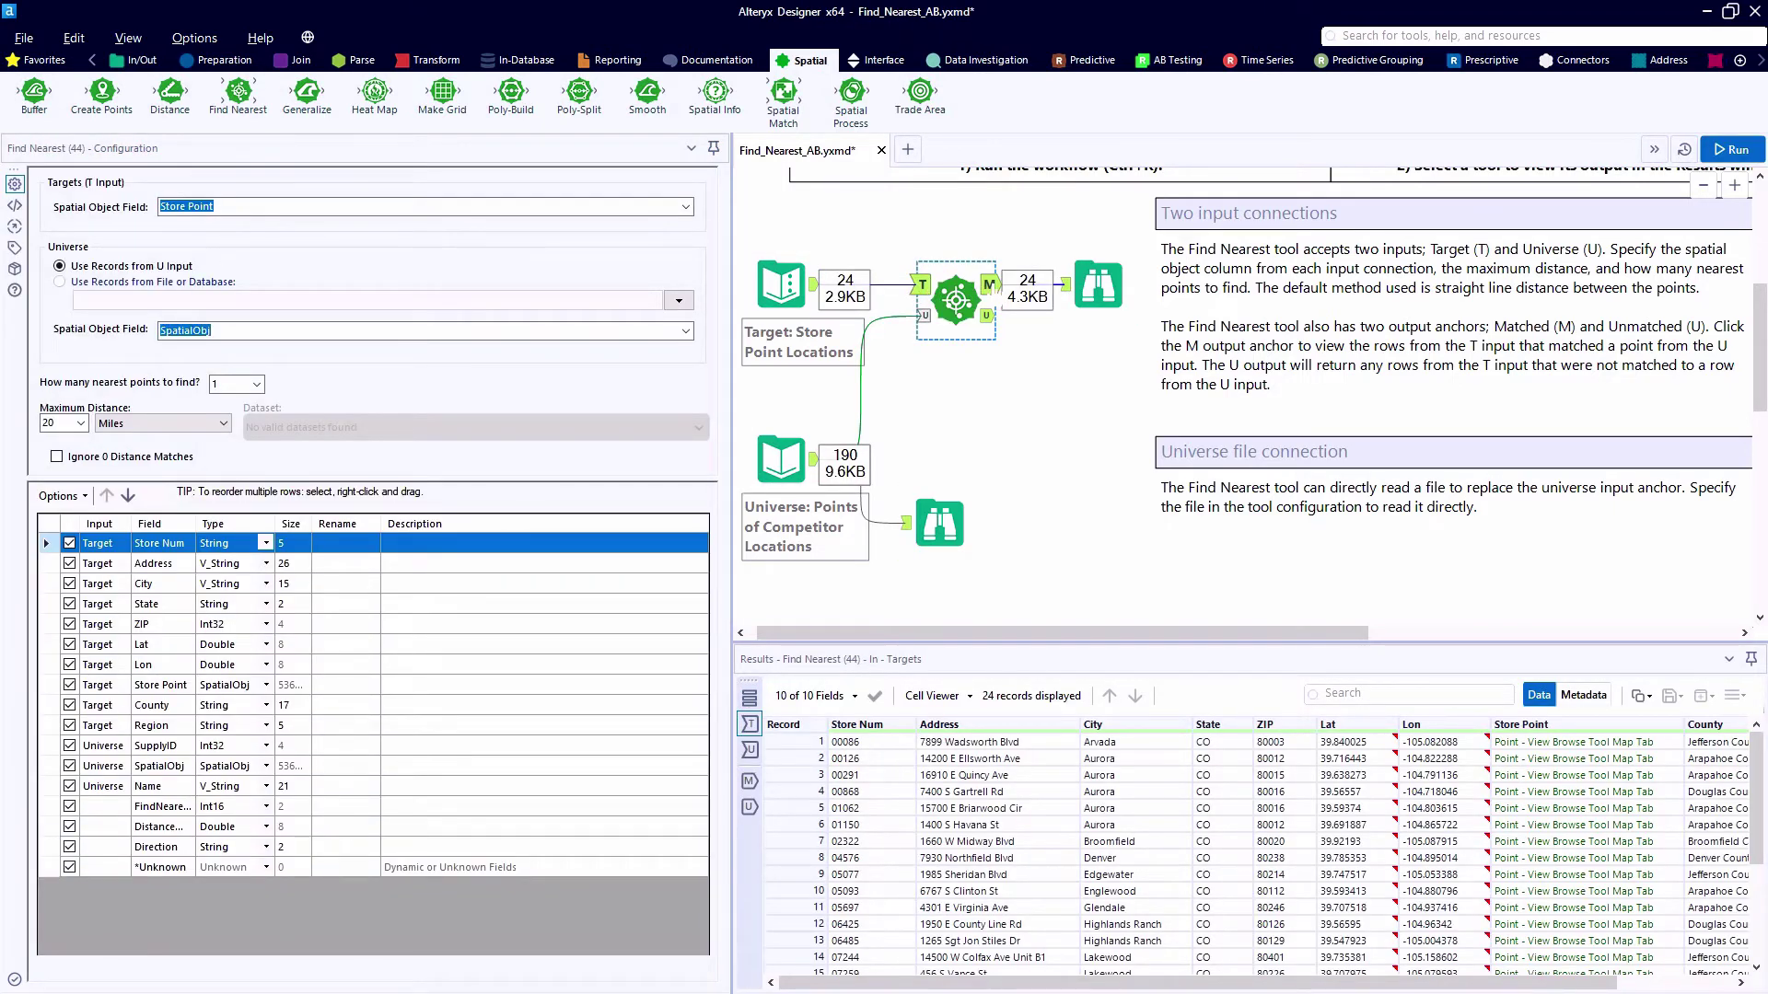
left_click(988, 285)
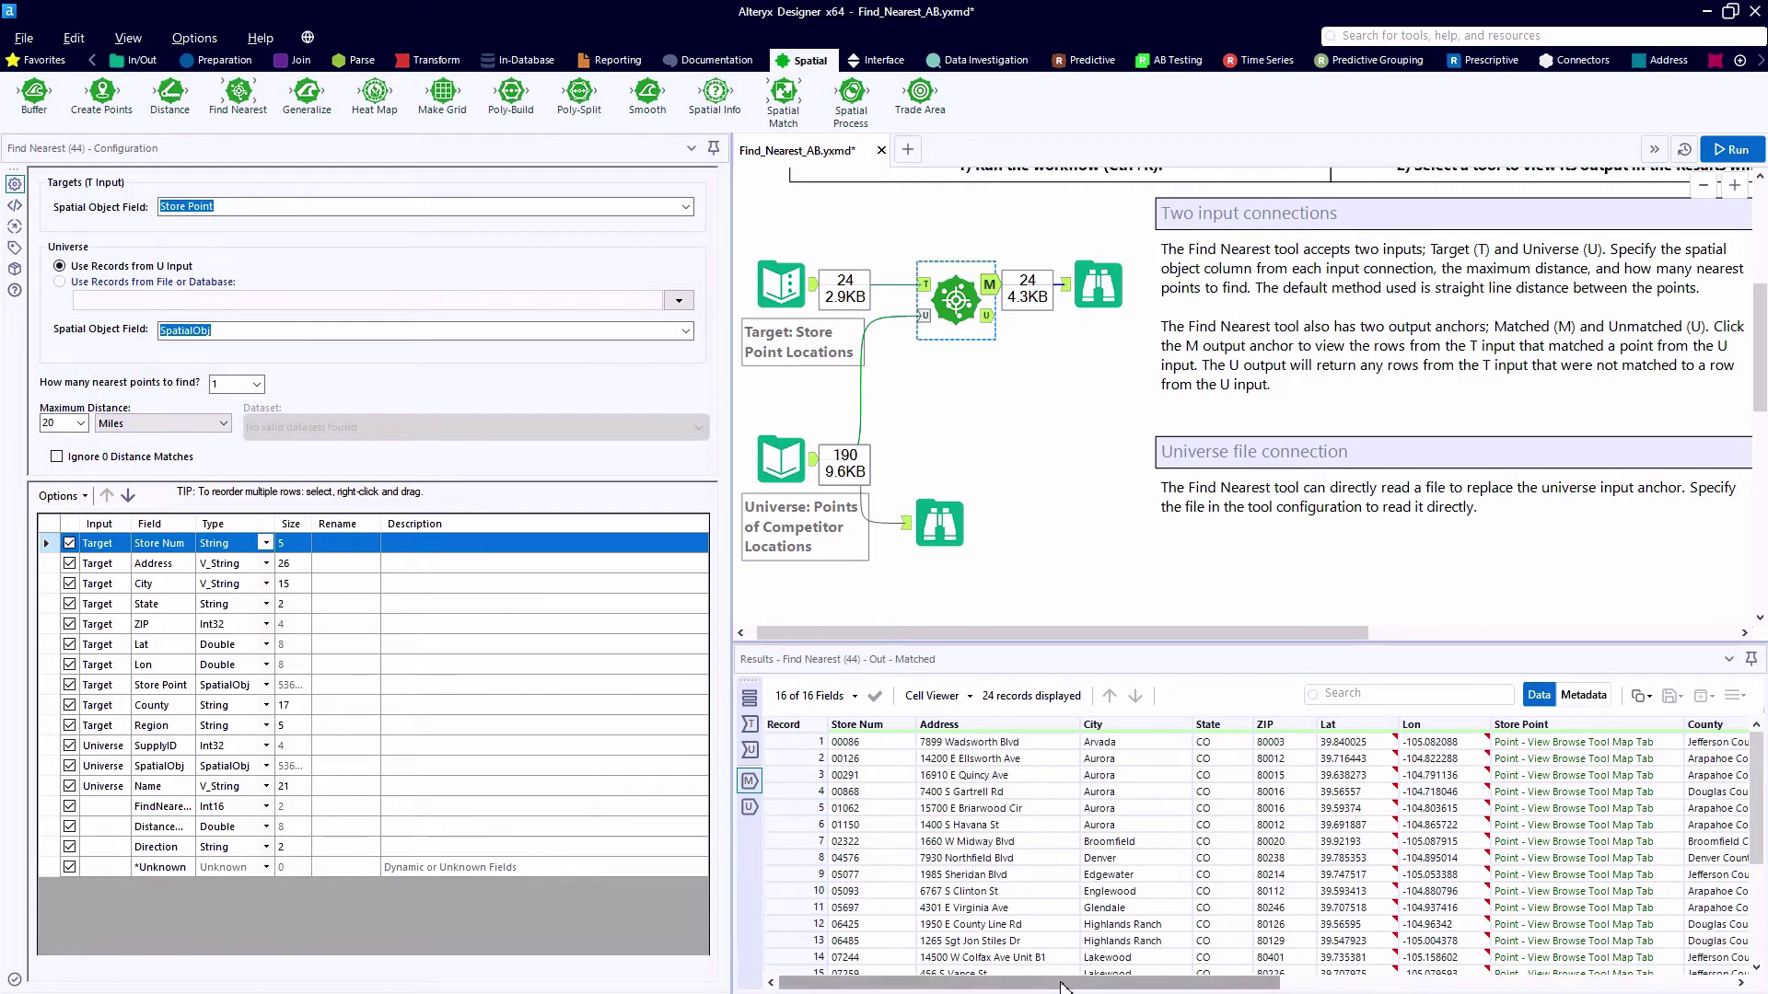
left_click_drag(1058, 981, 1590, 984)
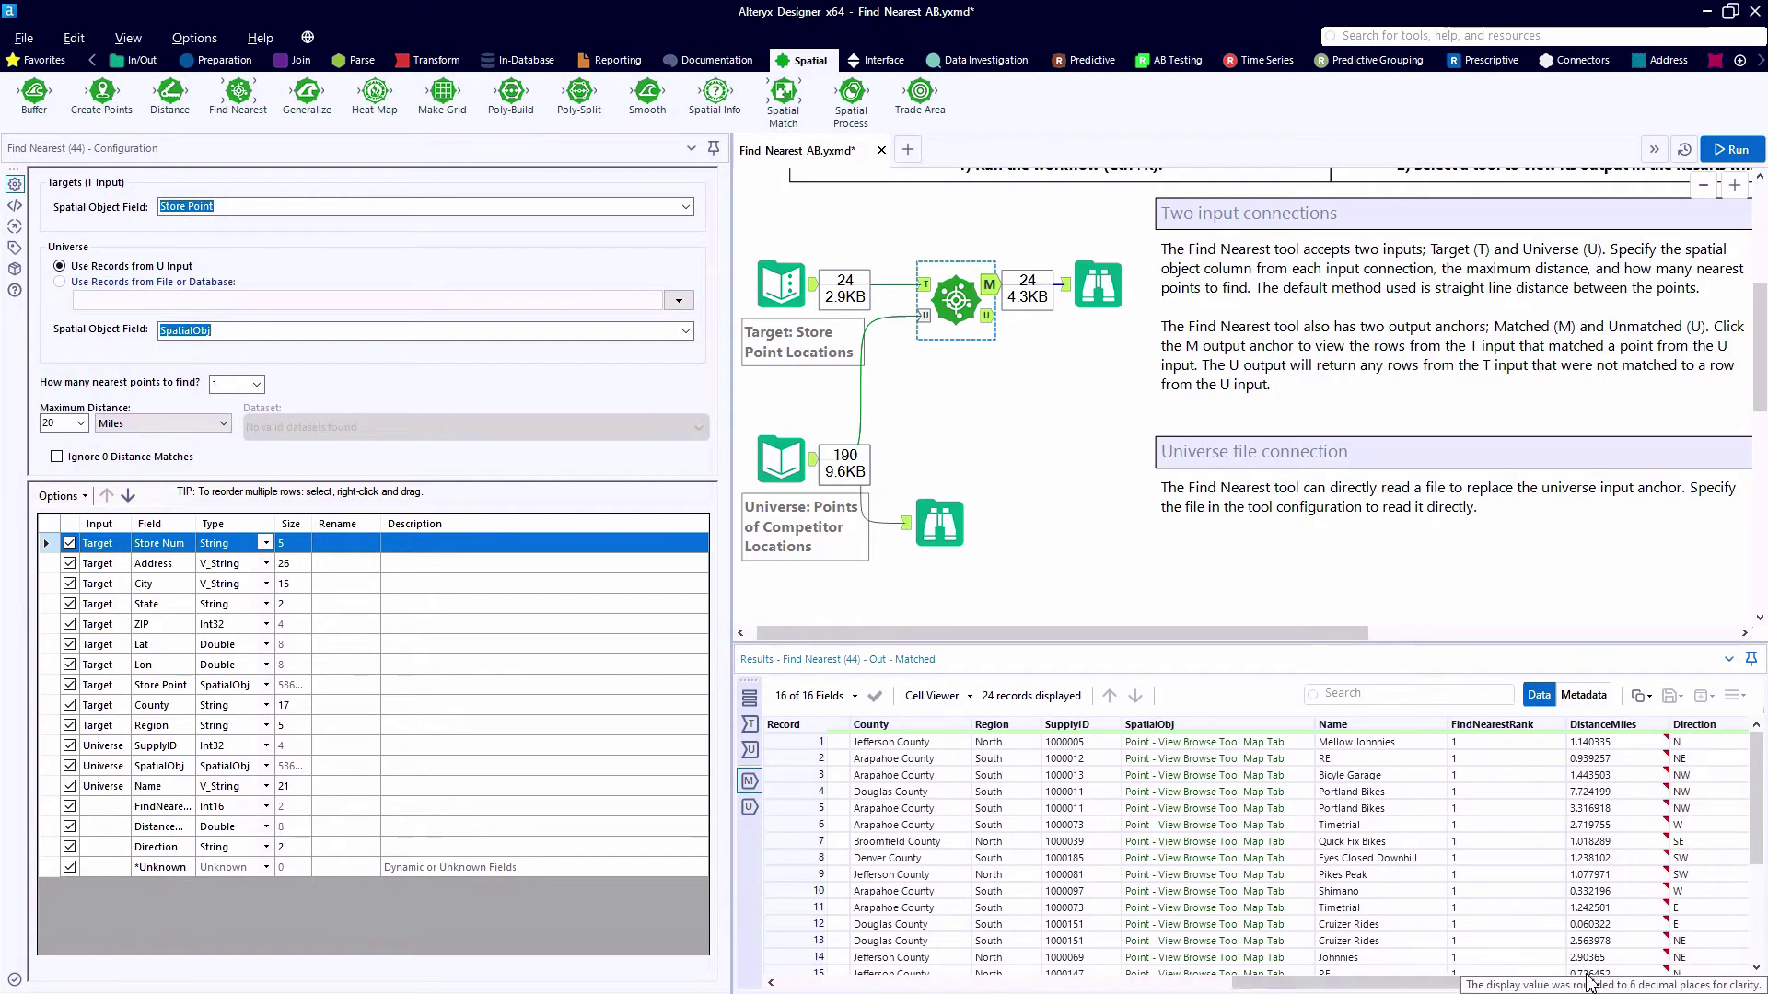
left_click(1336, 744)
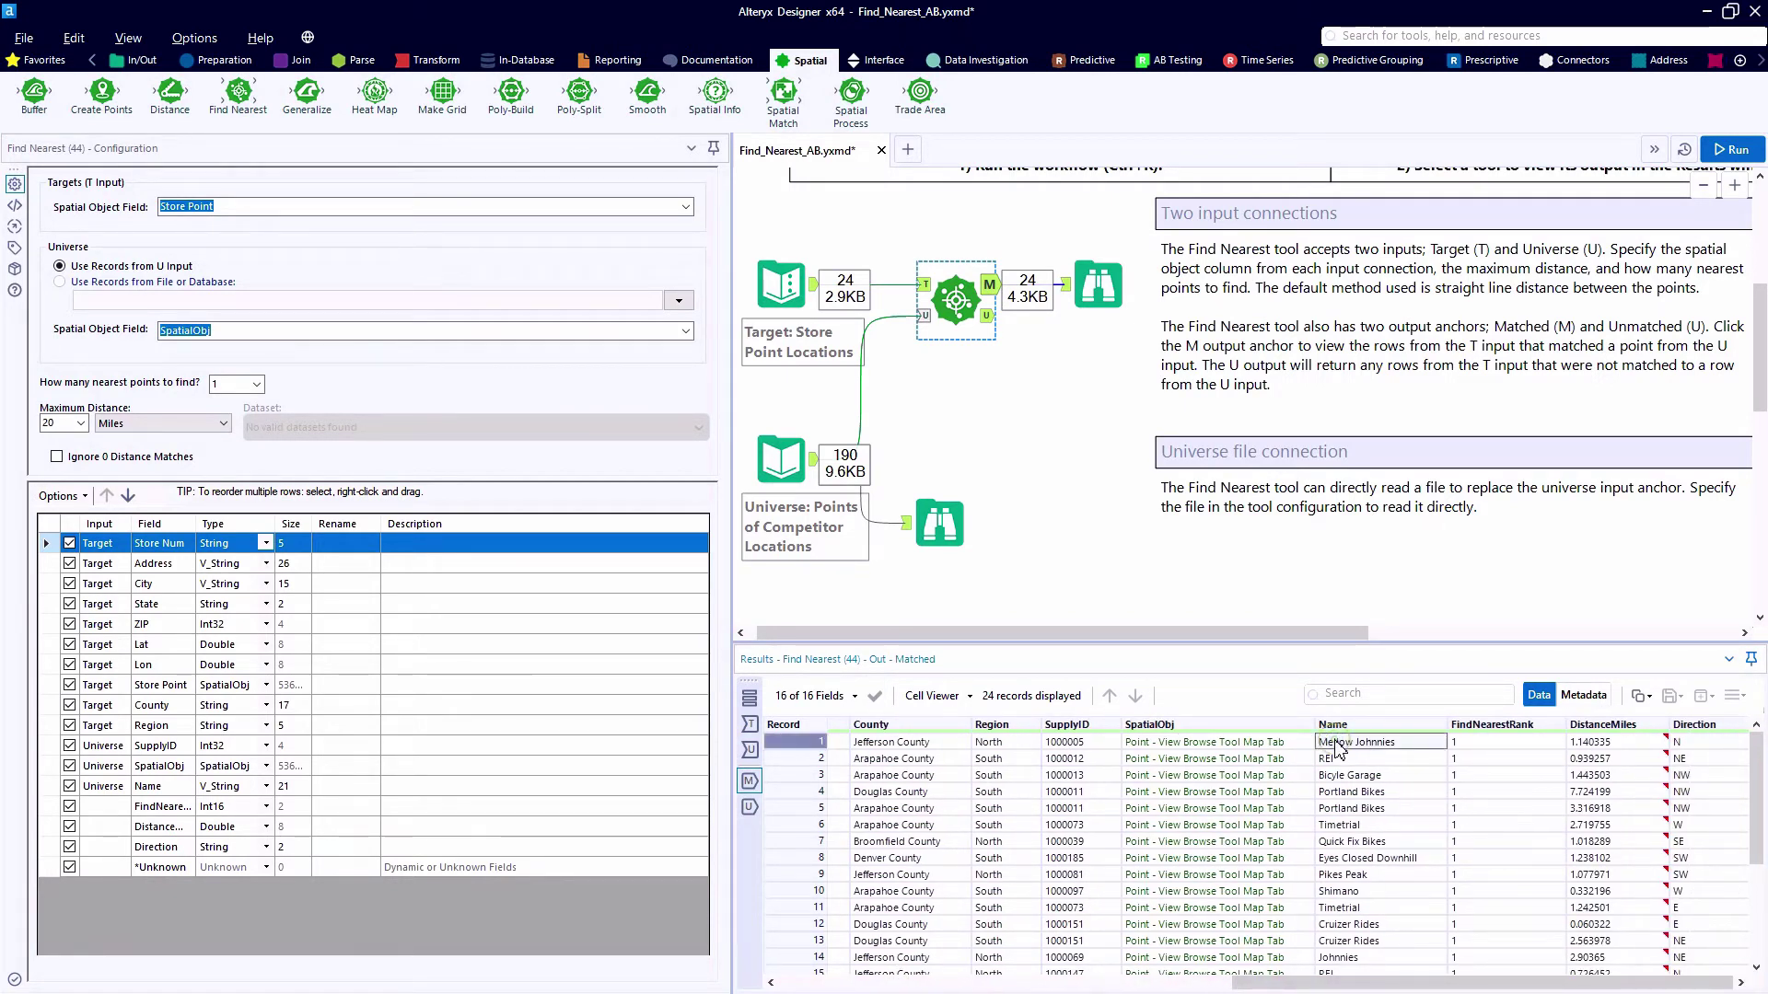
left_click(1574, 744)
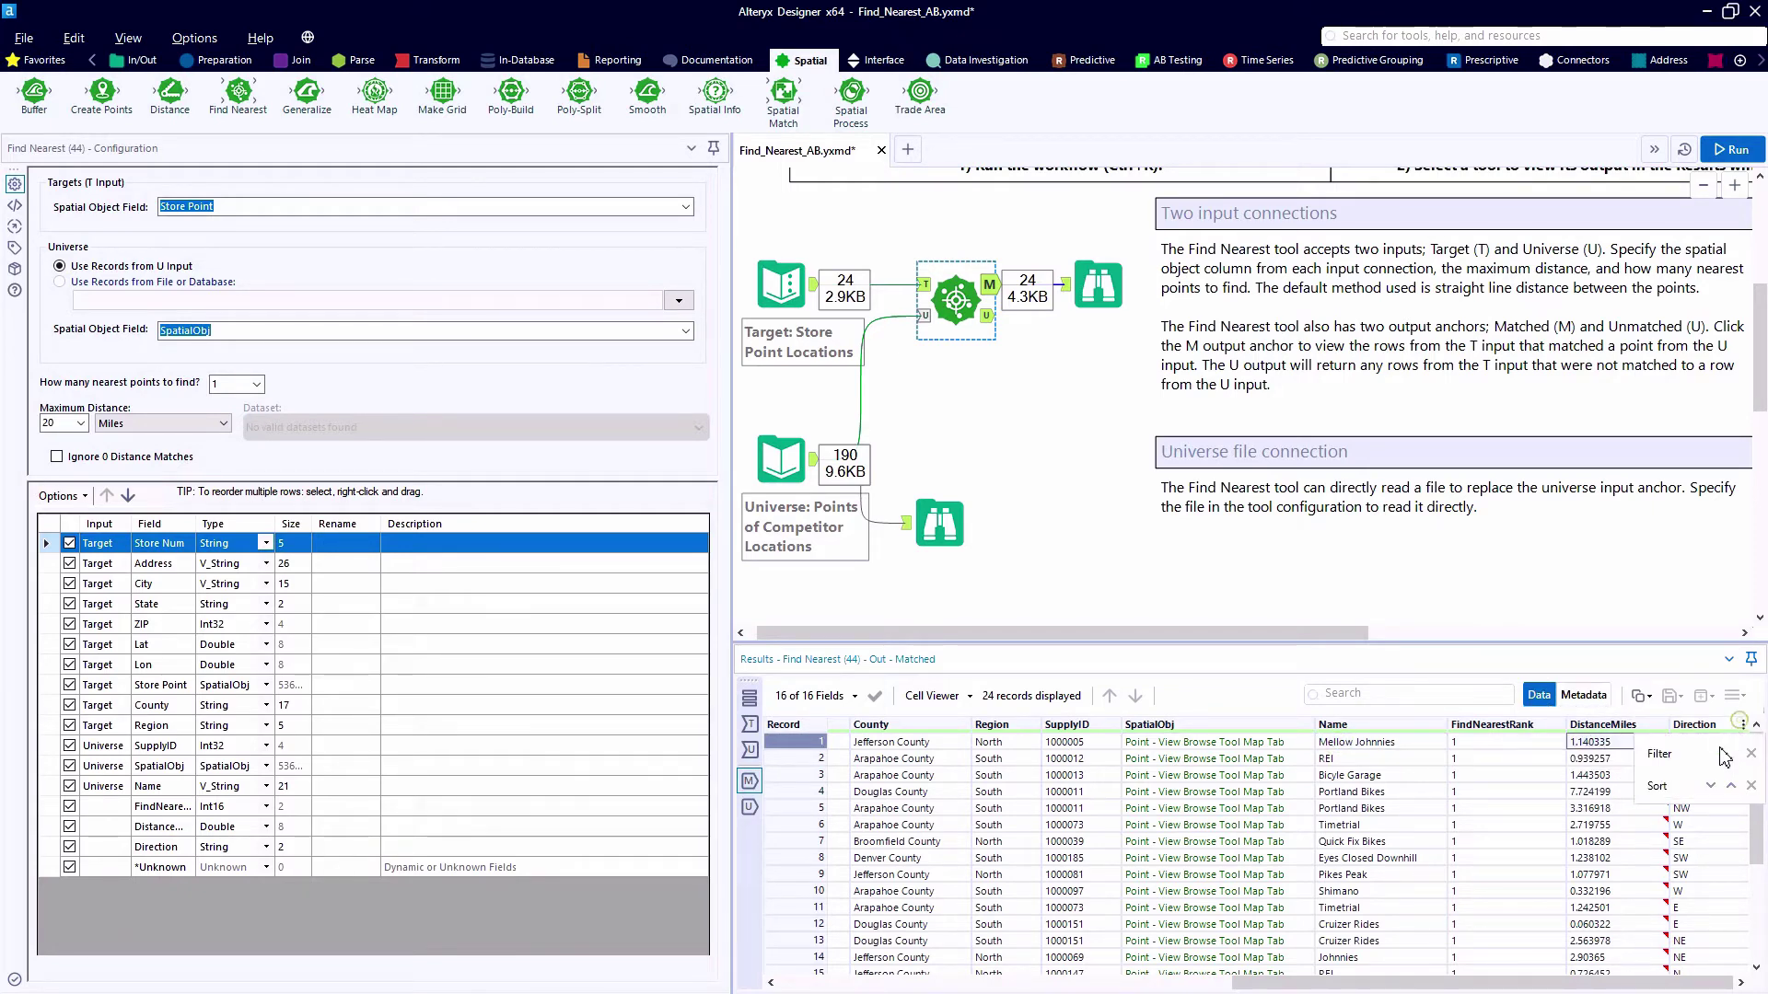
left_click(1705, 842)
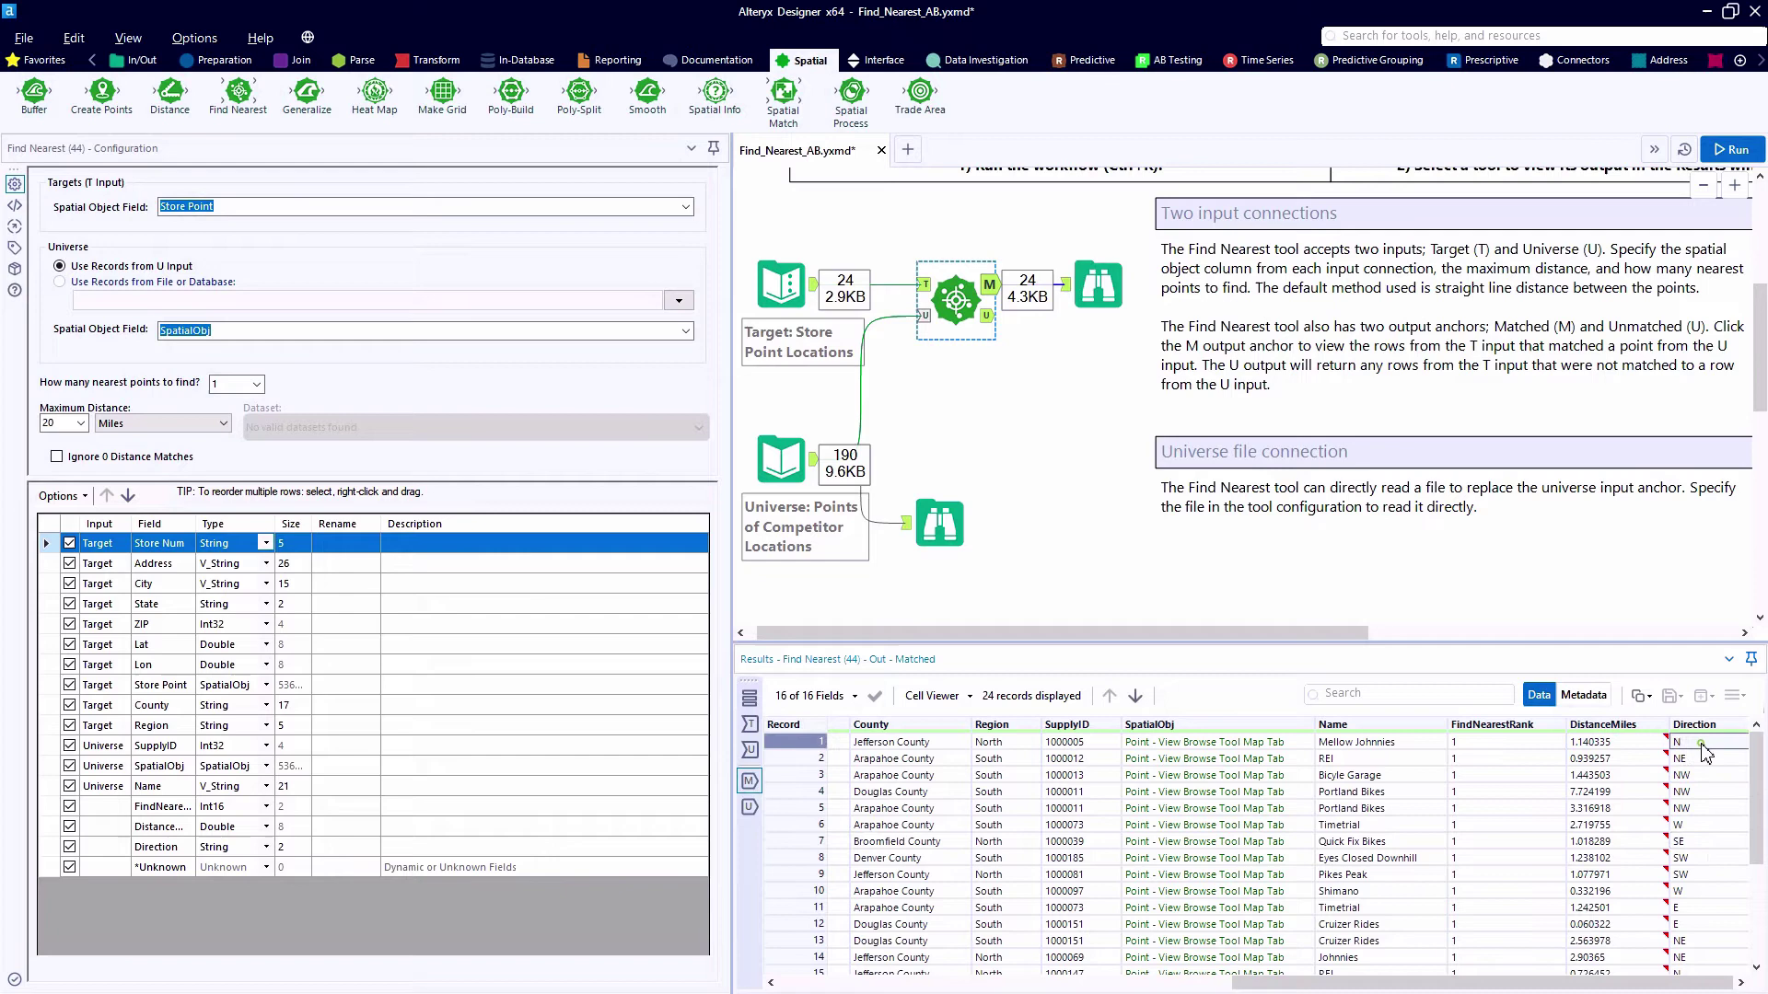
left_click(1086, 286)
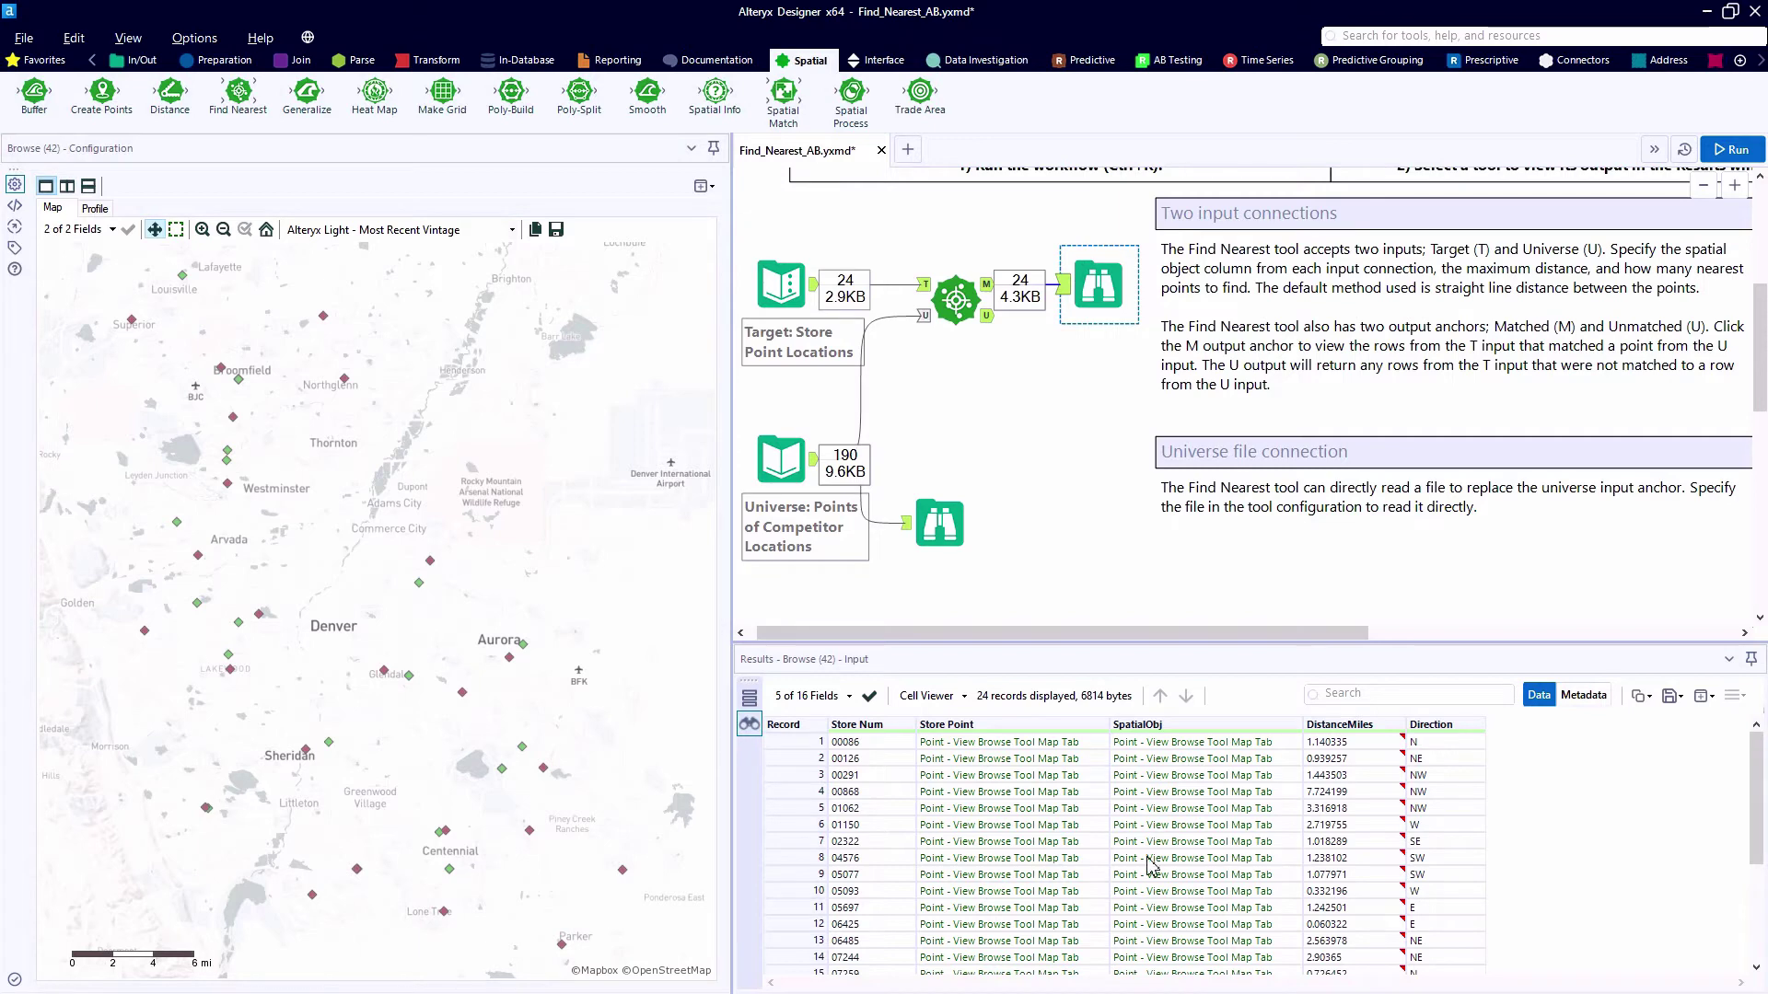
Highlight the first and second matched stores' points on the map.
left_click(1195, 742)
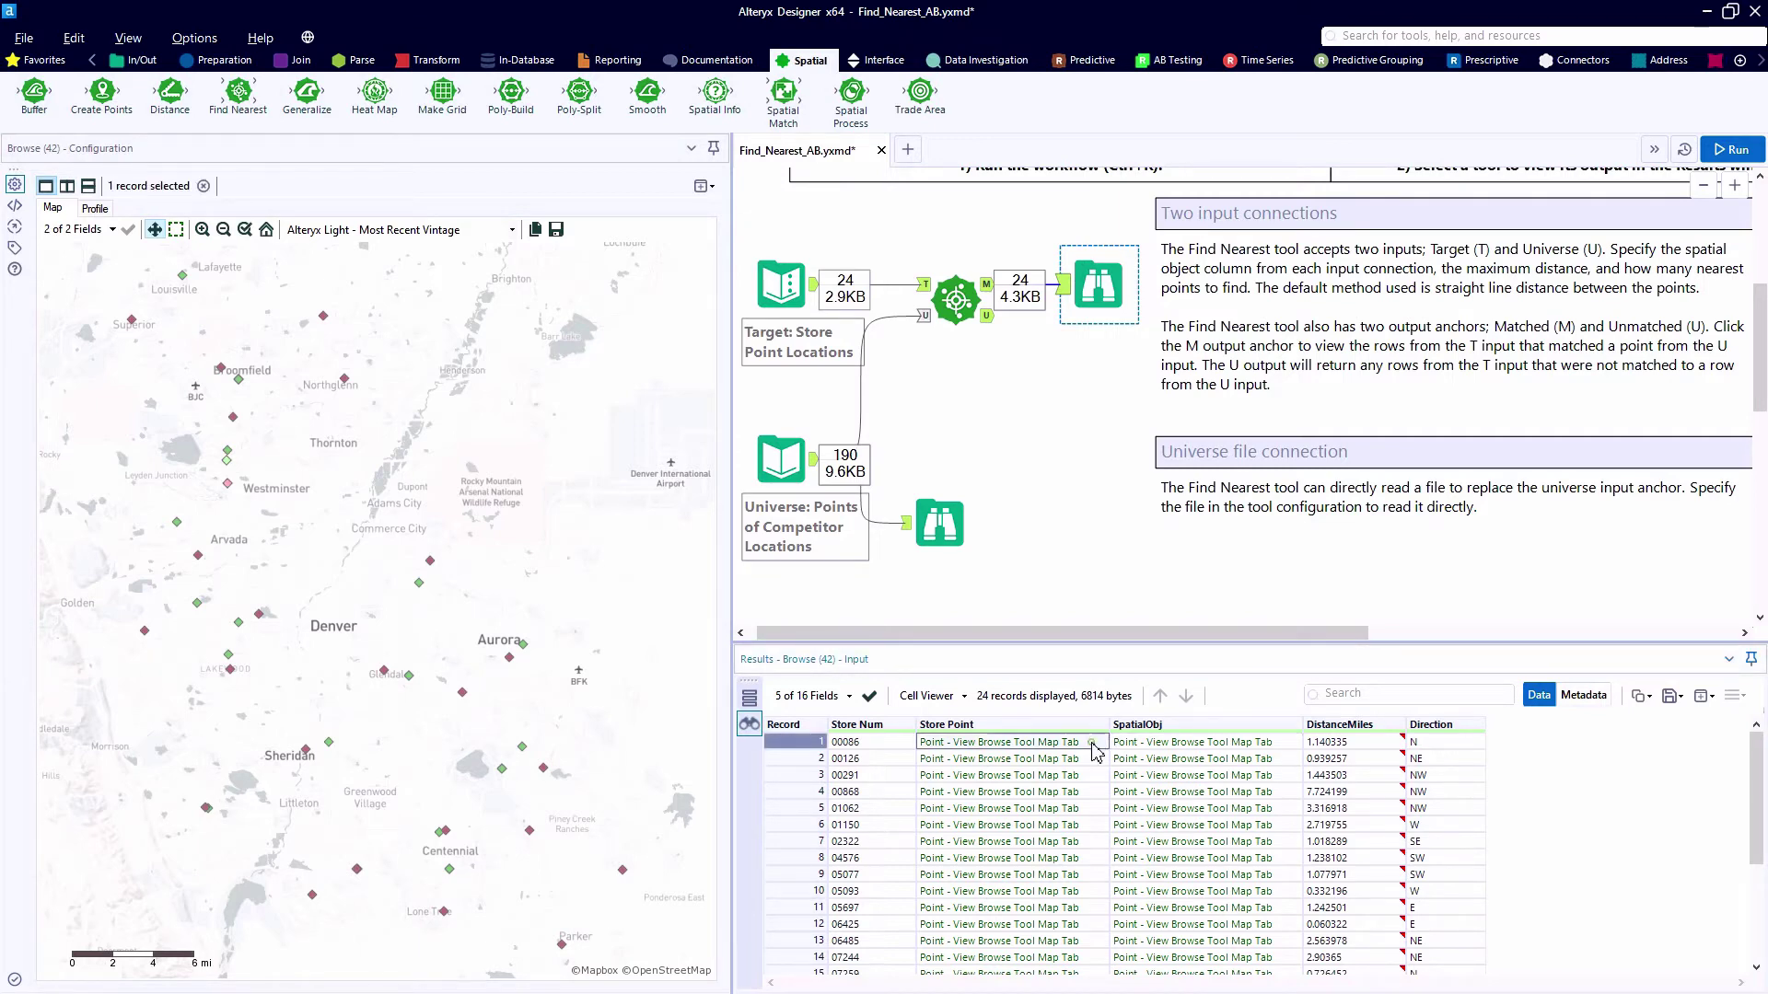
key("Down")
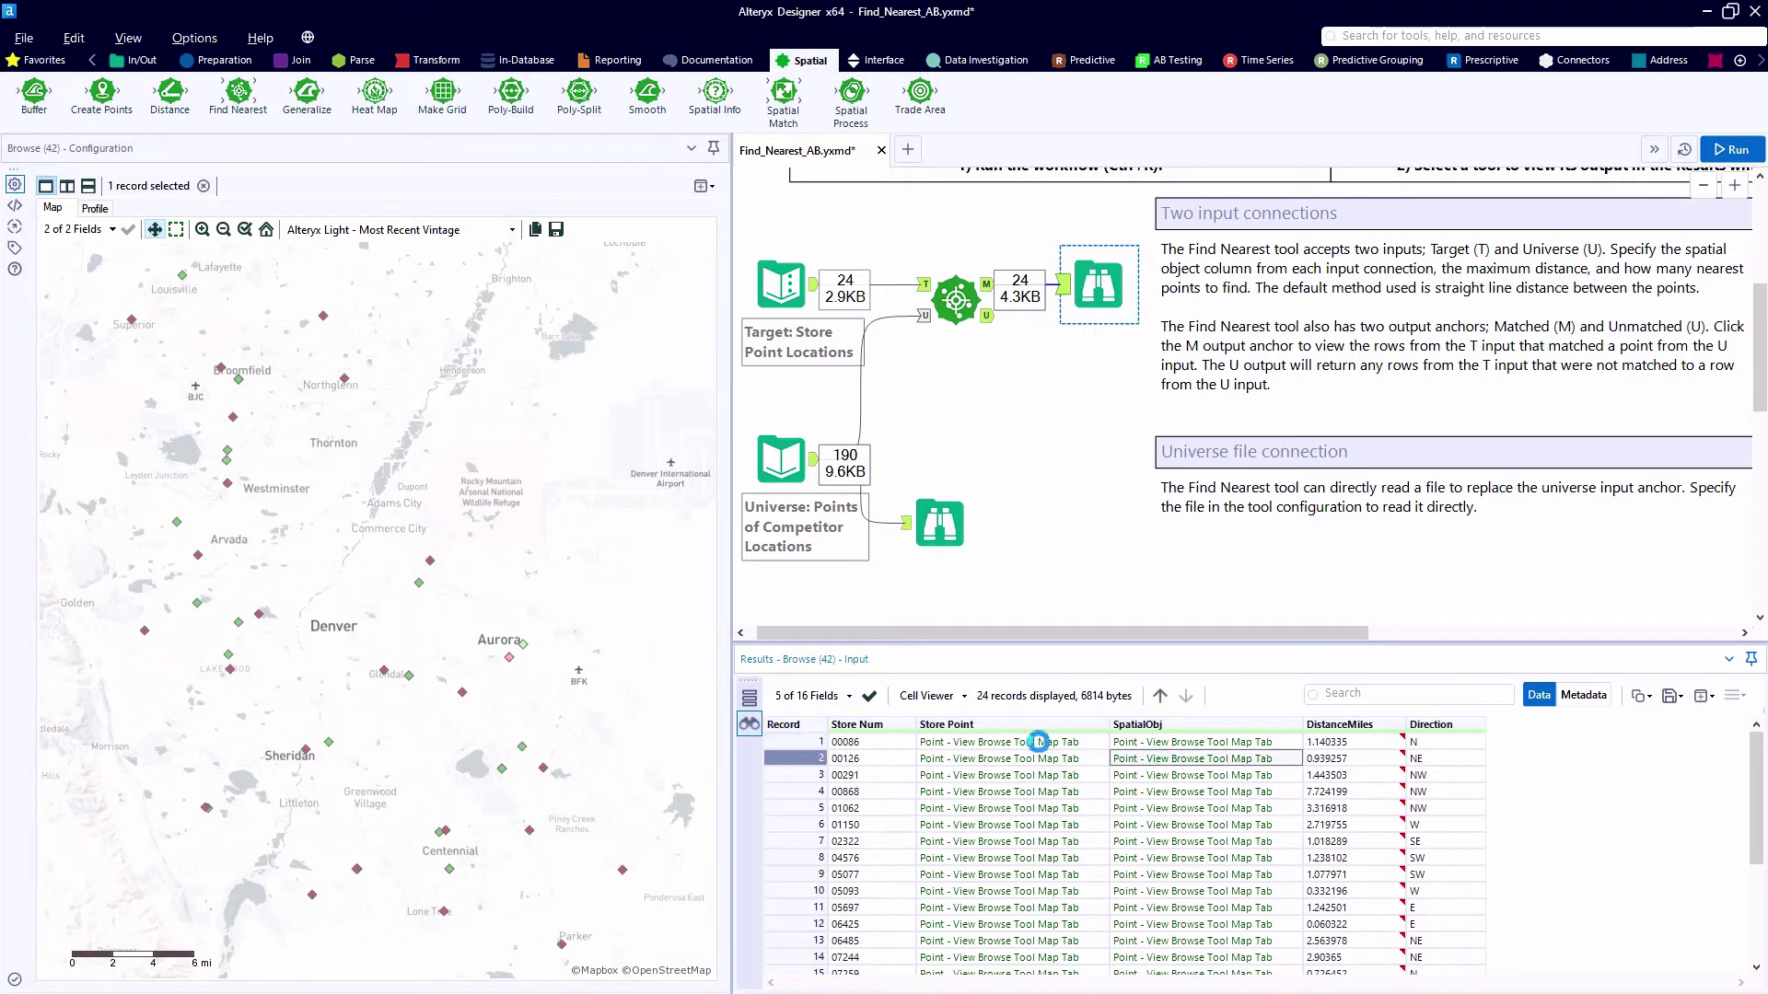
left_click(1031, 742)
scroll(230, 460, "up", 10)
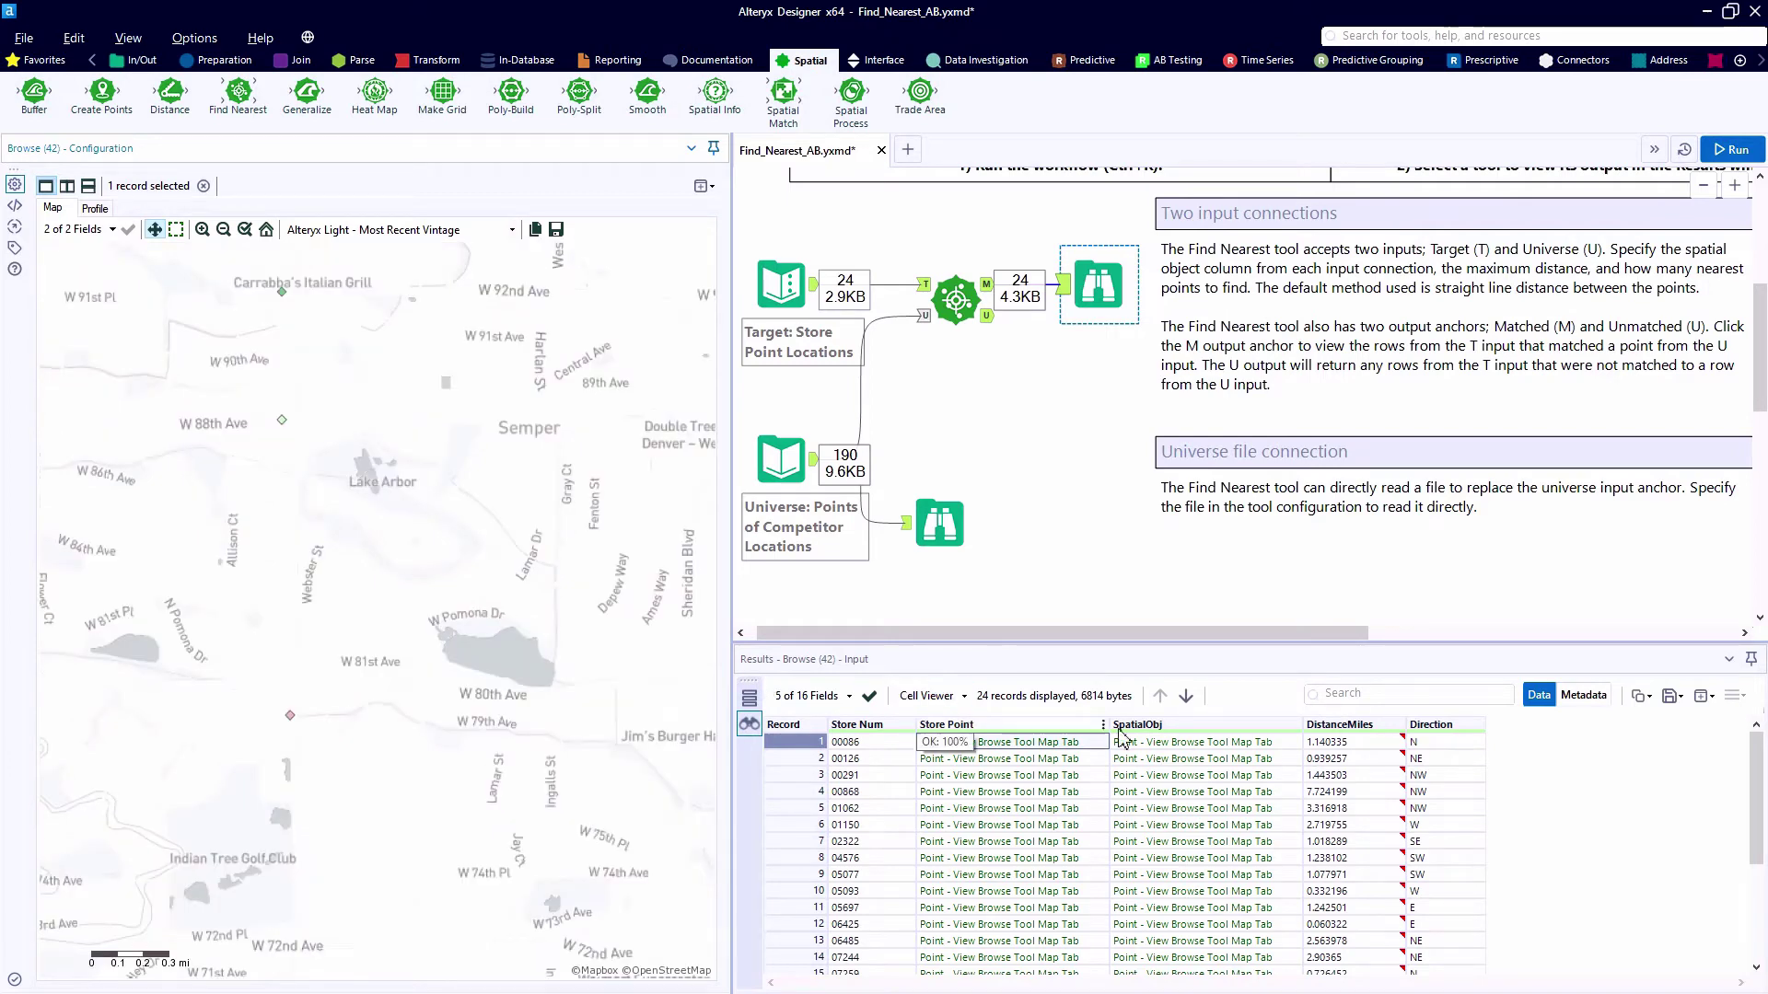
left_click(1164, 742)
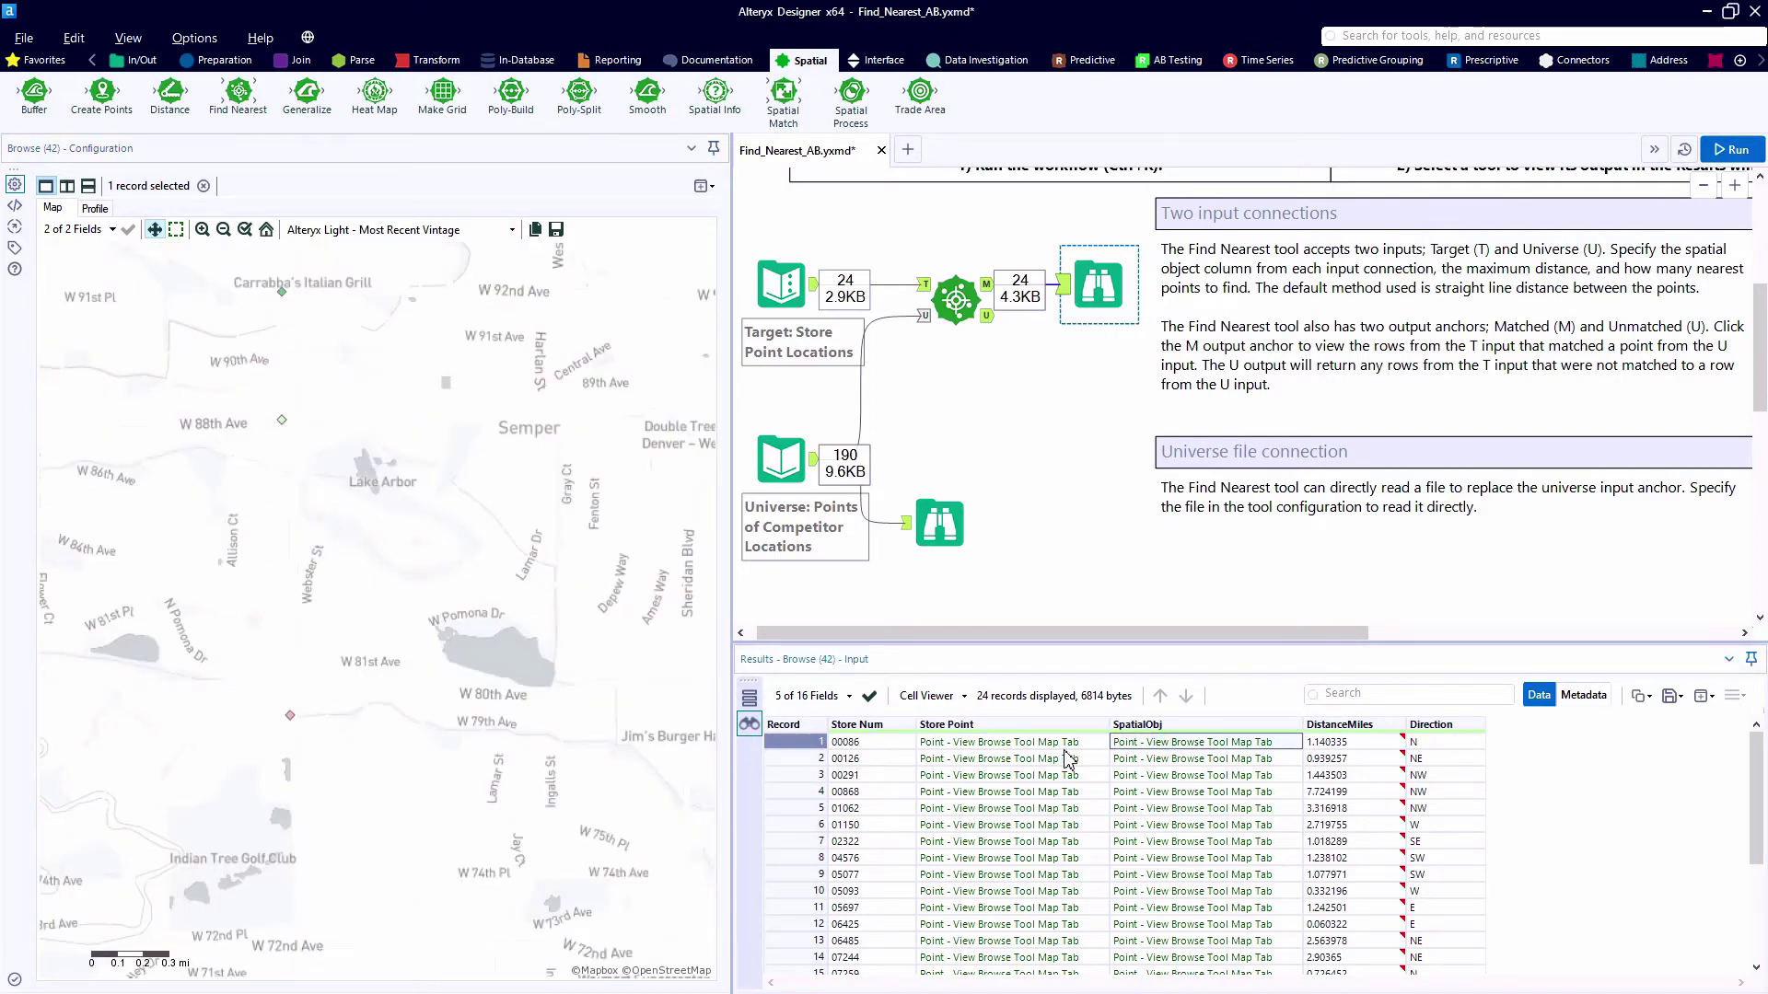
left_click(1025, 742)
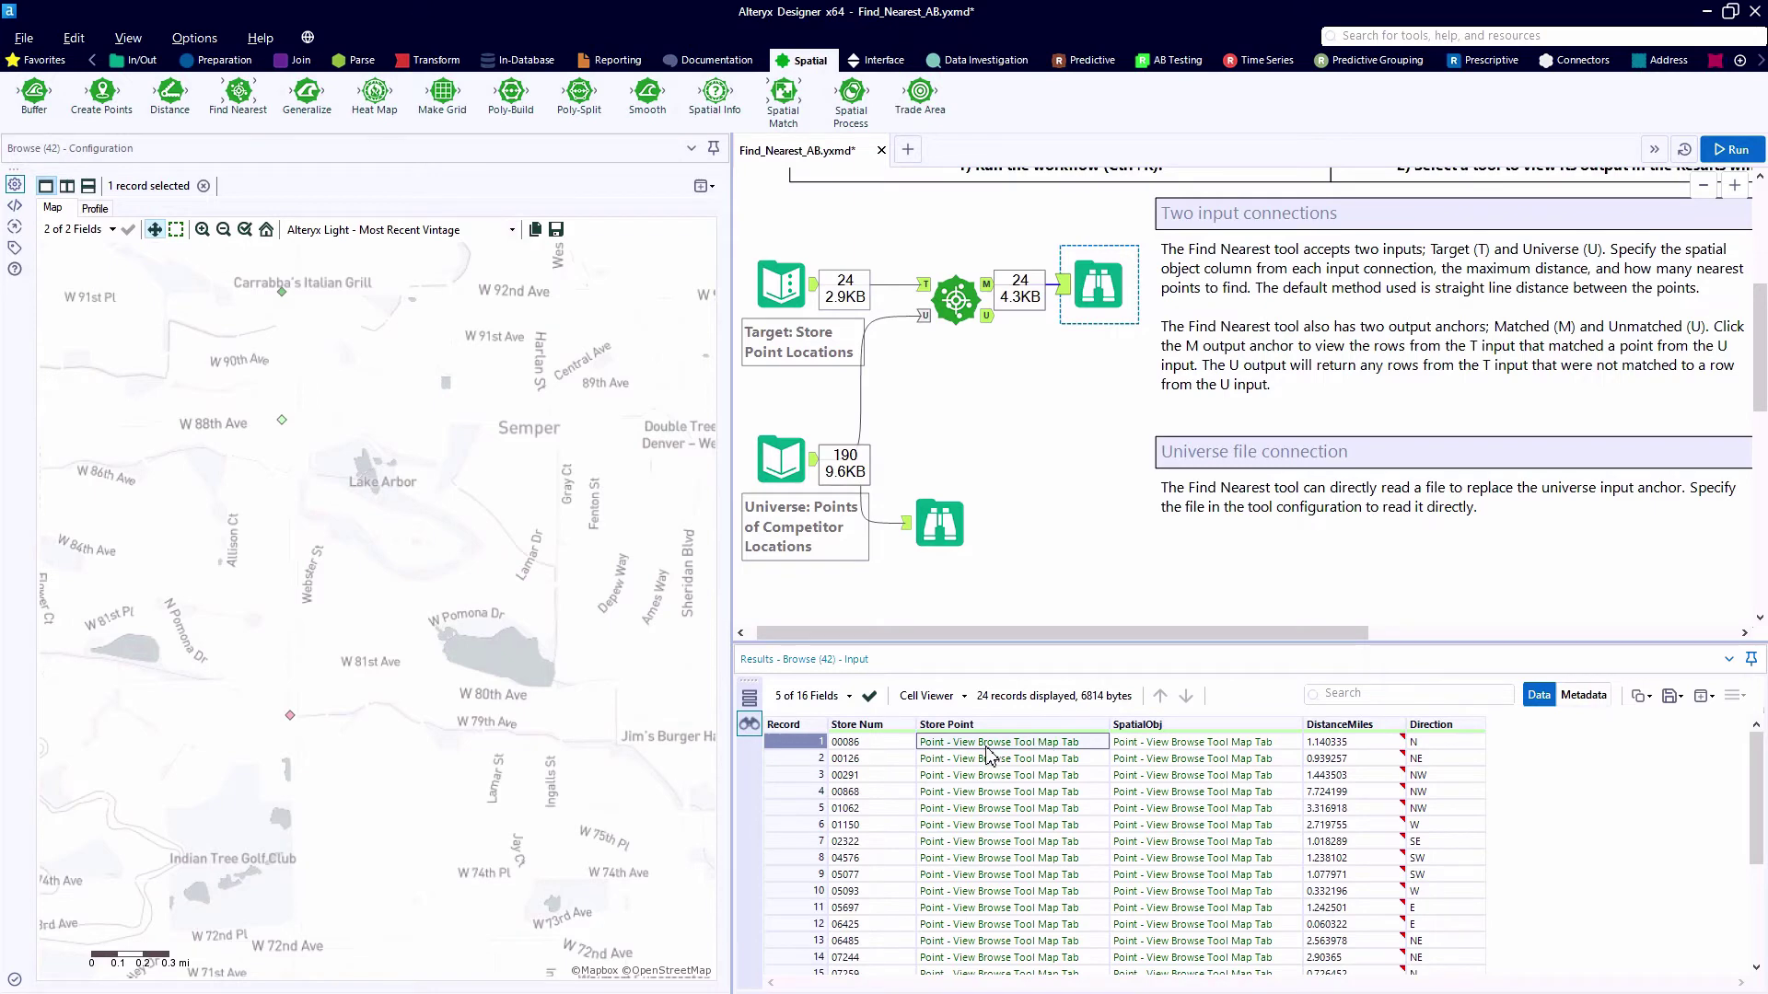
Show the competitor Name field in the matched results grid, e.g. Mellow Johnnies.
left_click(867, 696)
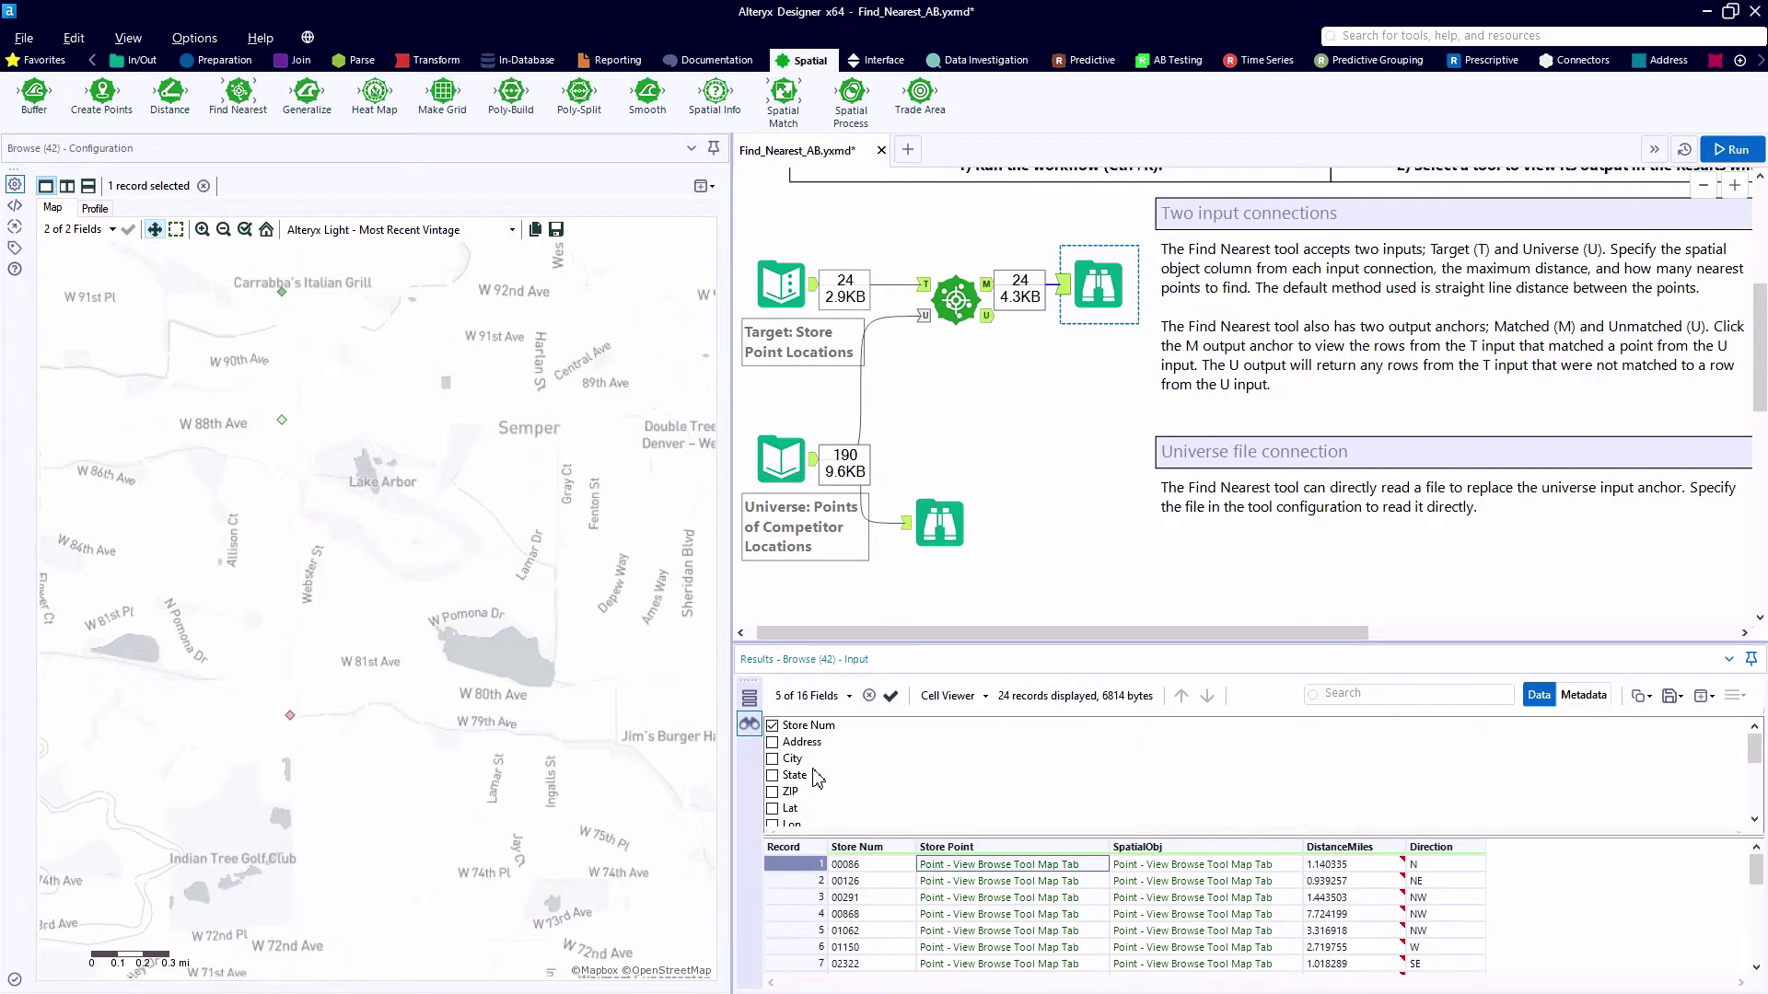
scroll(785, 781, "down", 3)
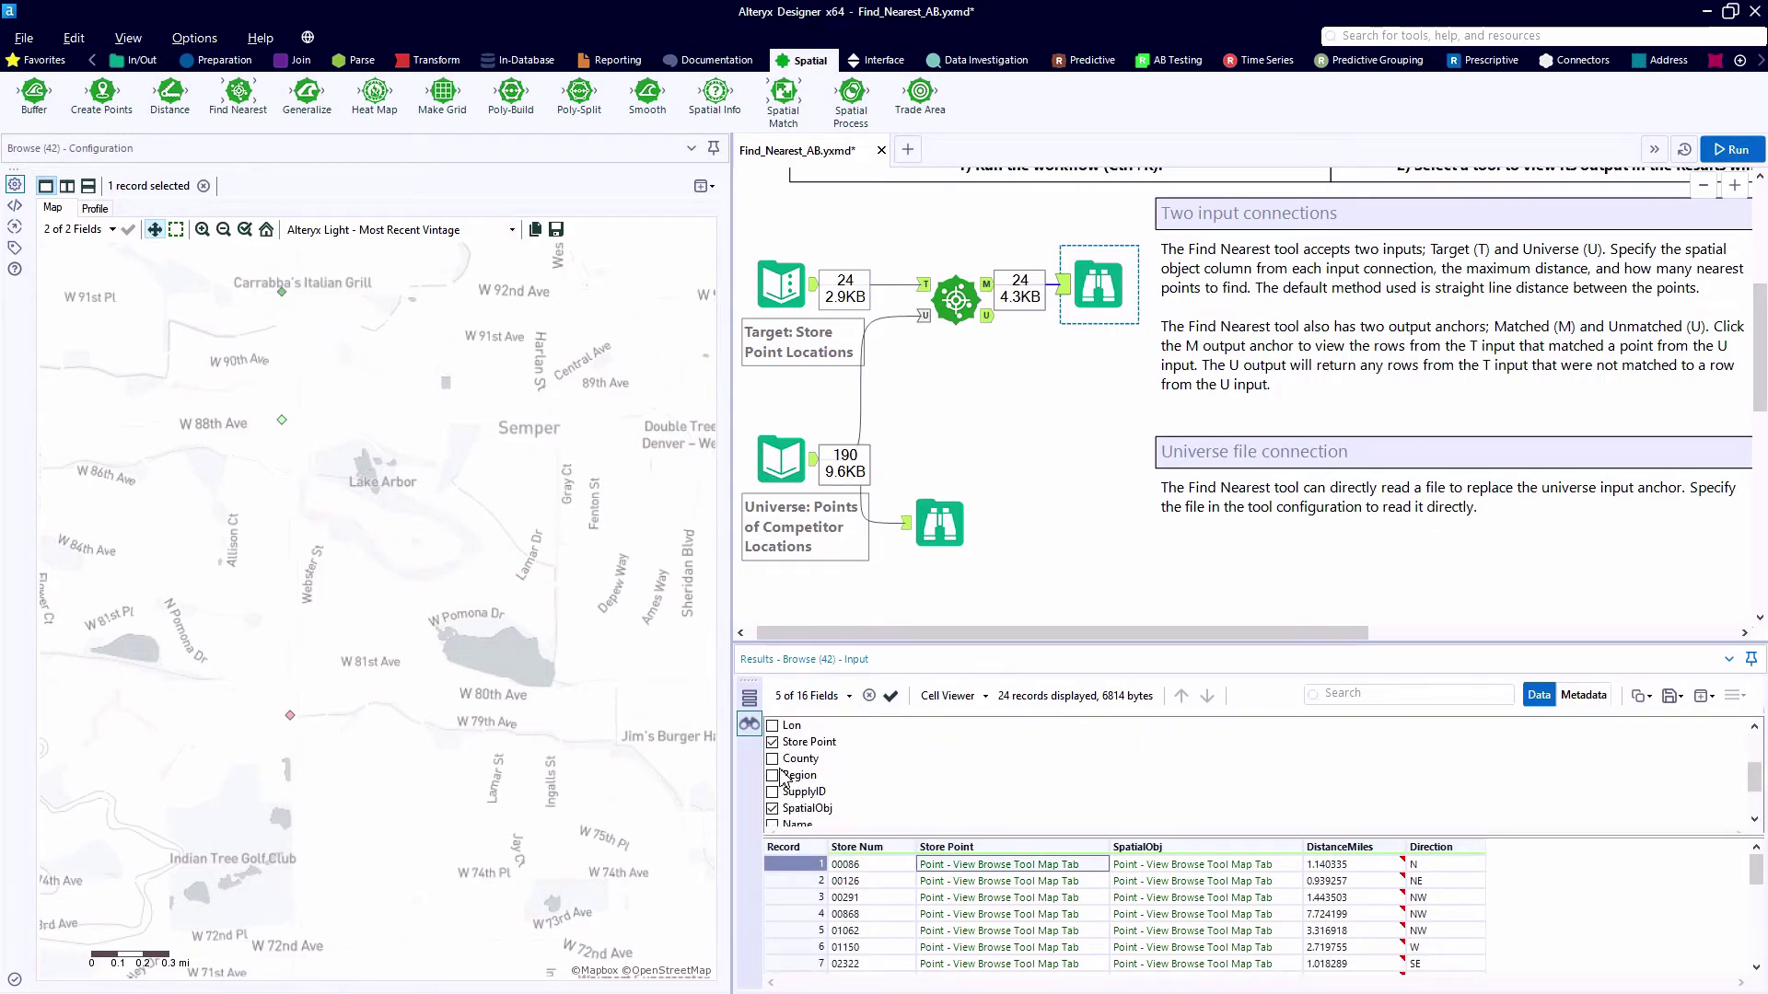
left_click(774, 775)
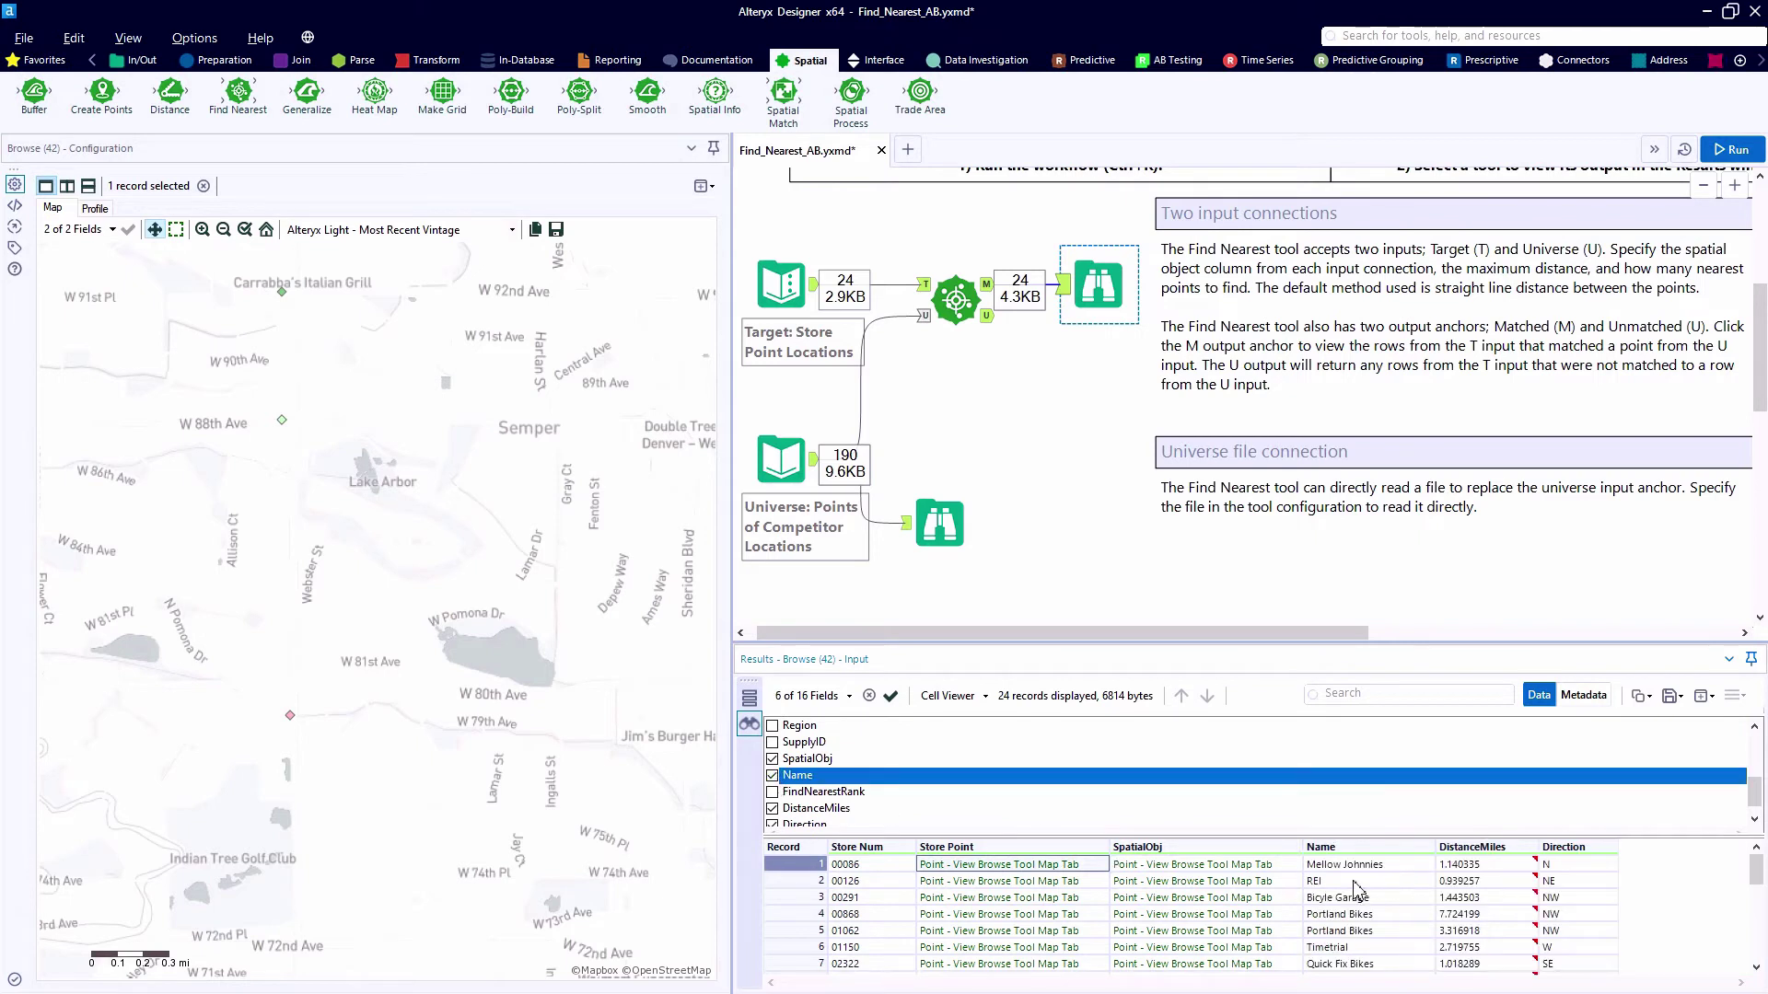
left_click(1390, 870)
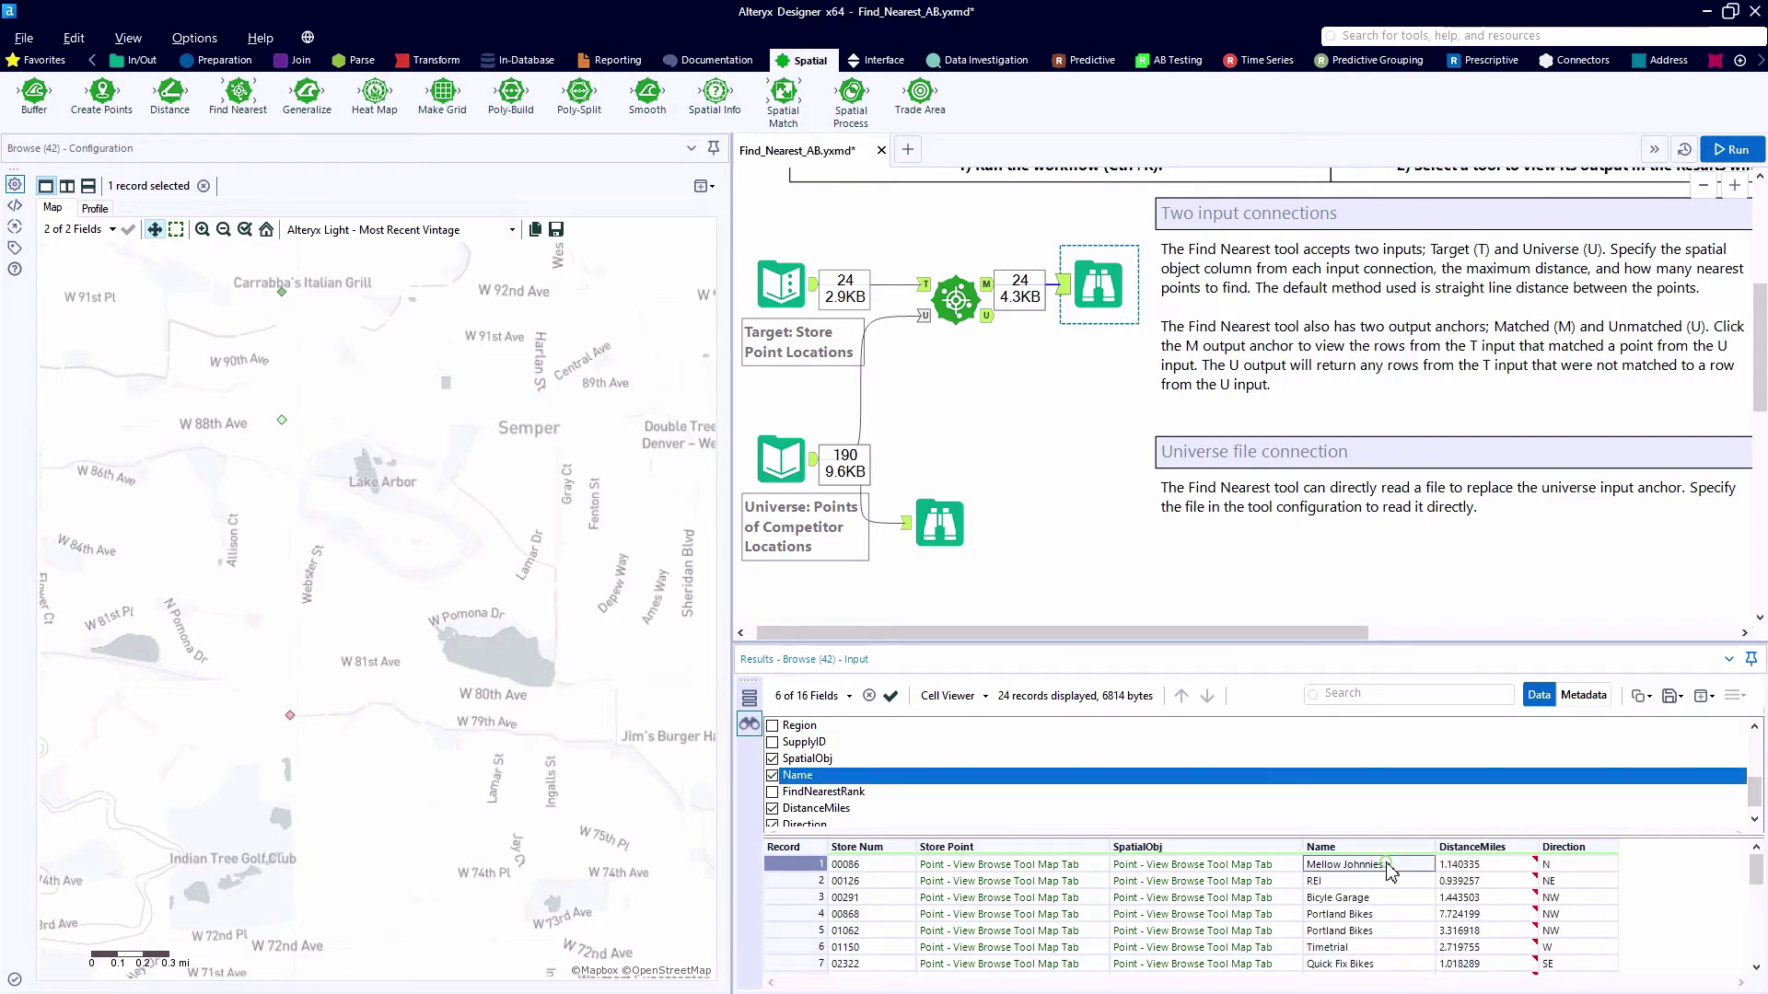
left_click(1490, 867)
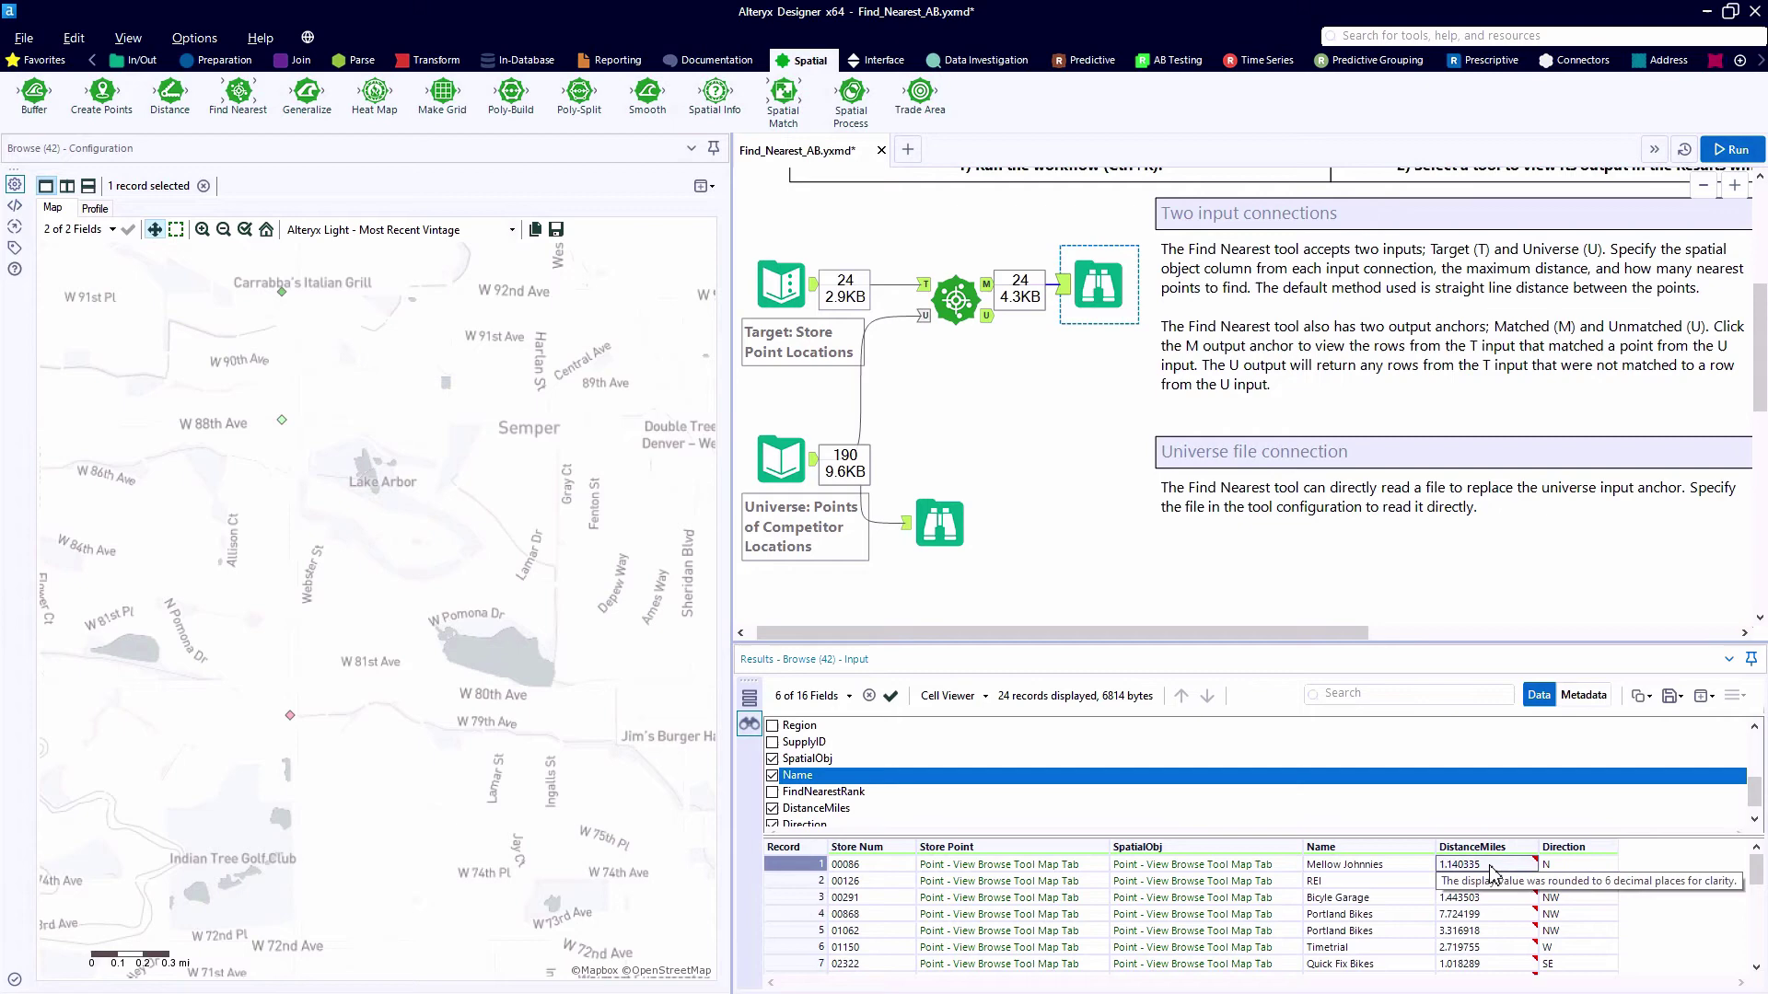
left_click(781, 284)
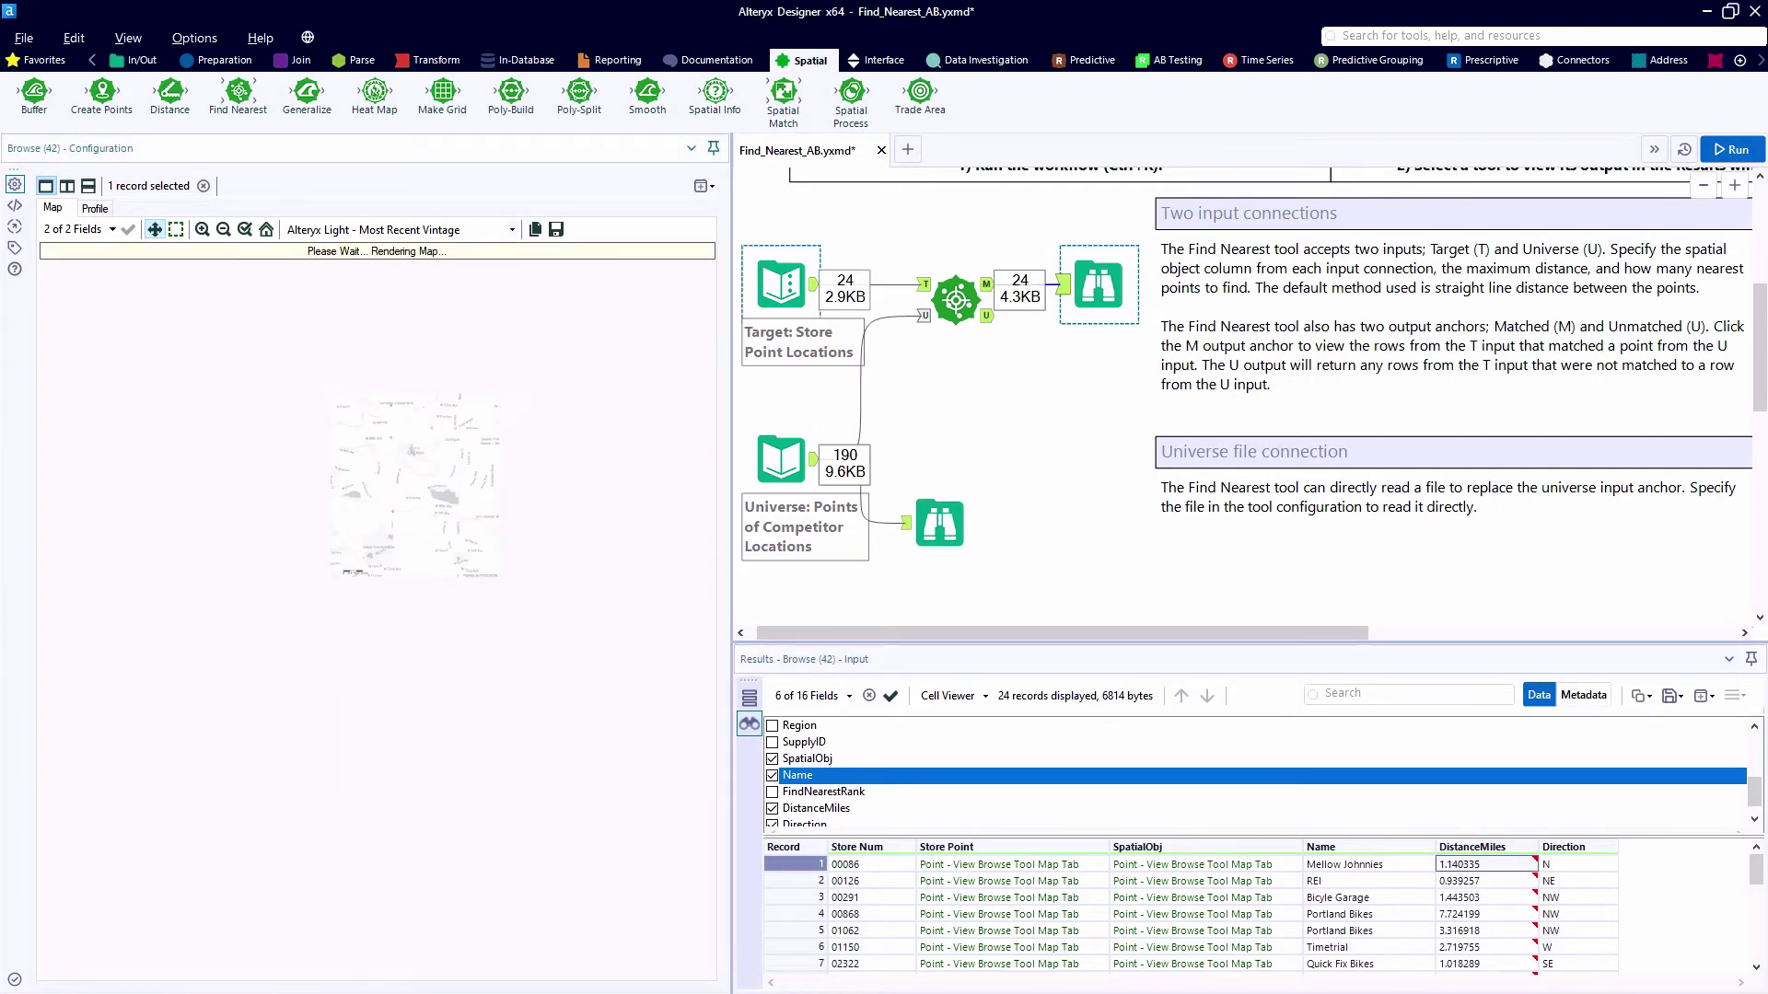
Add a second Find Nearest fed by store locations and copy the competitor file path.
left_click_drag(238, 90, 1068, 412)
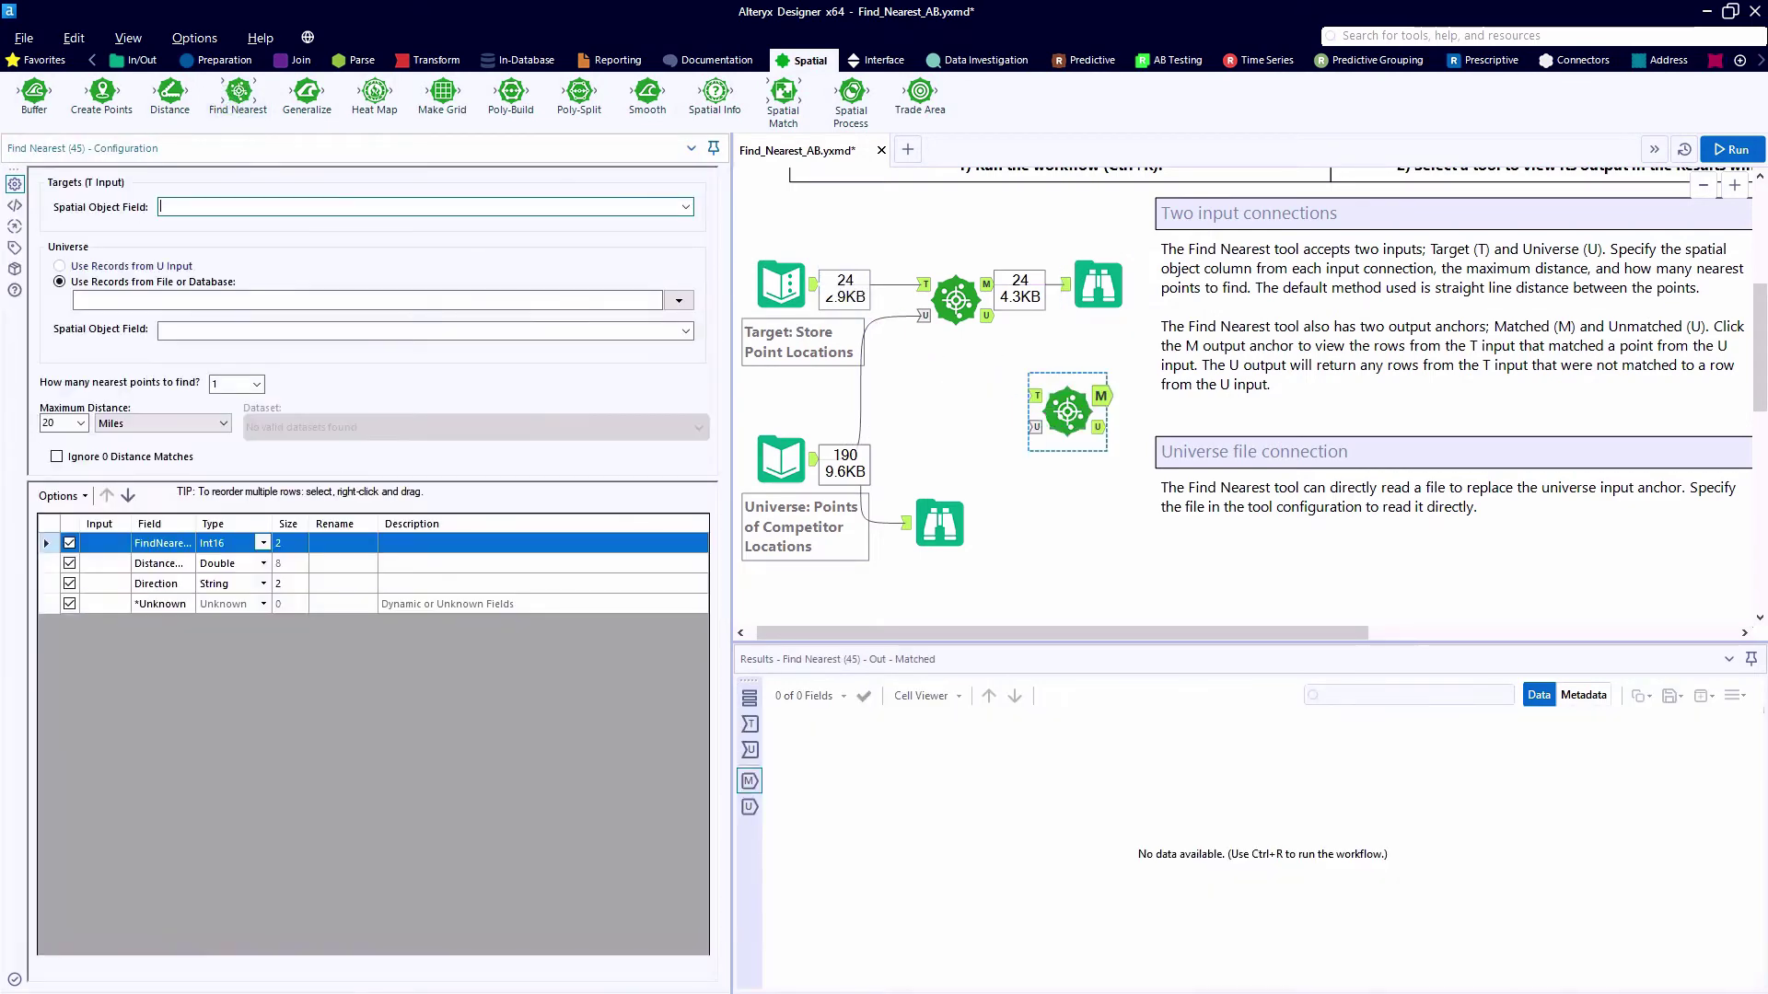
left_click_drag(831, 294, 1105, 557)
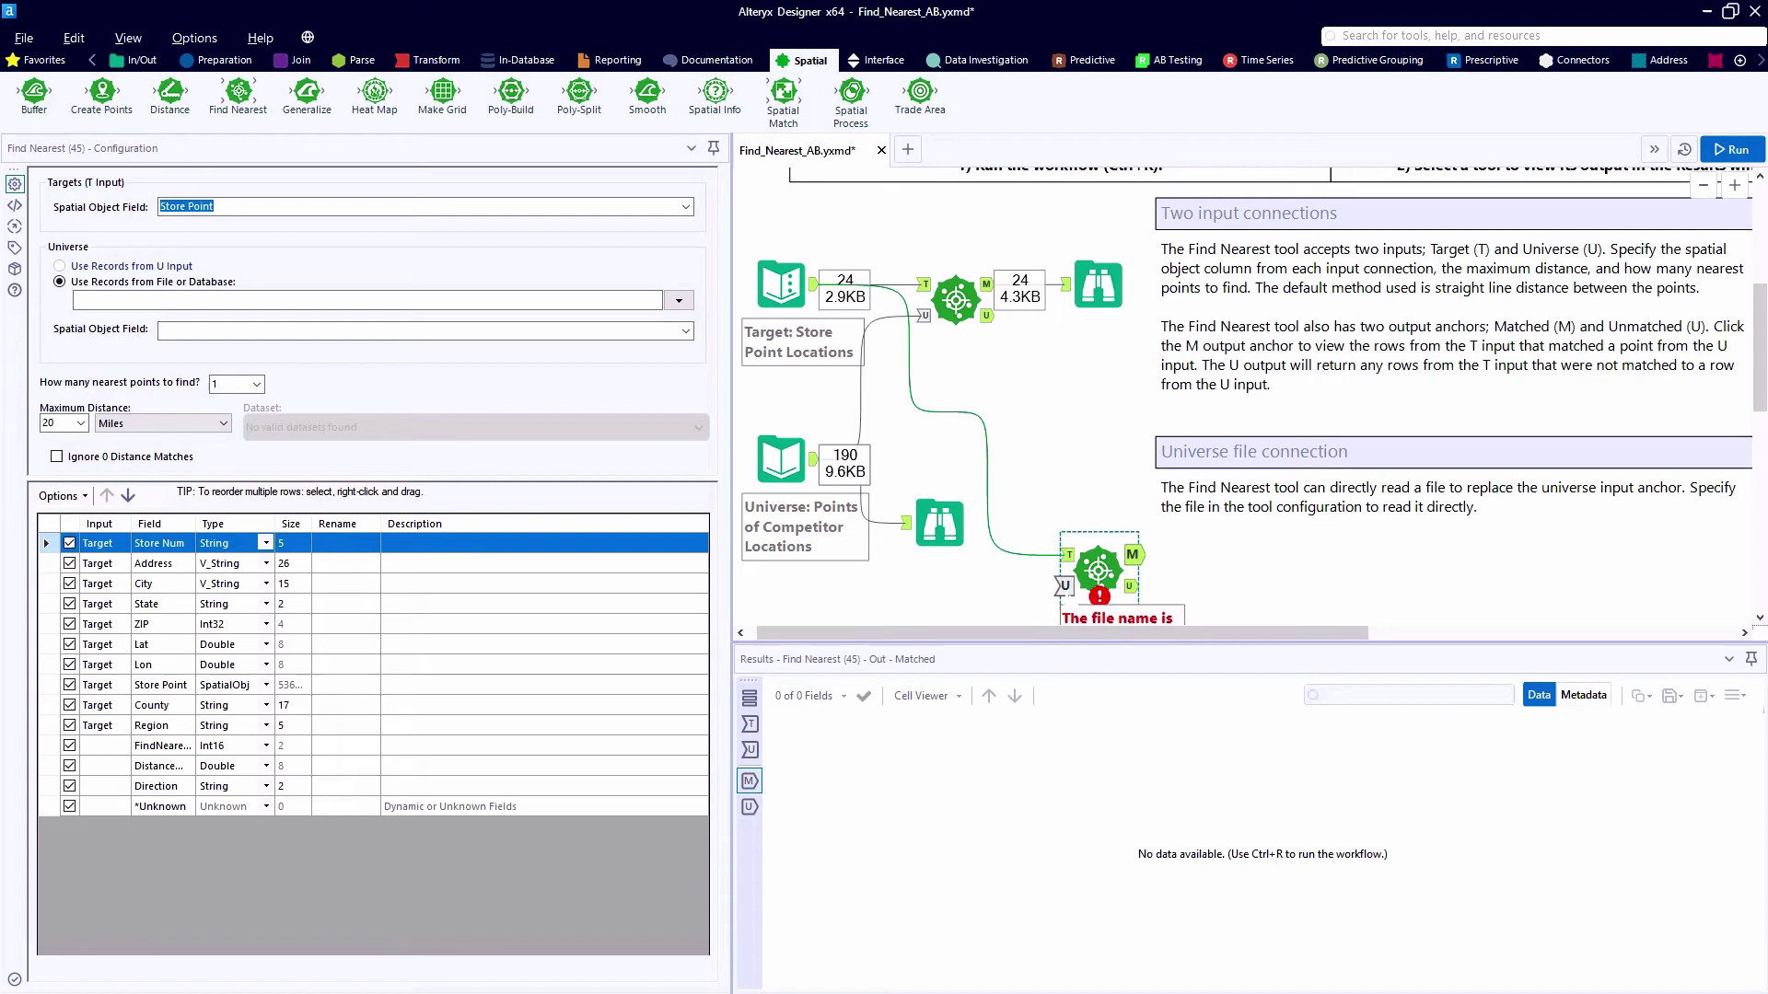
left_click(789, 461)
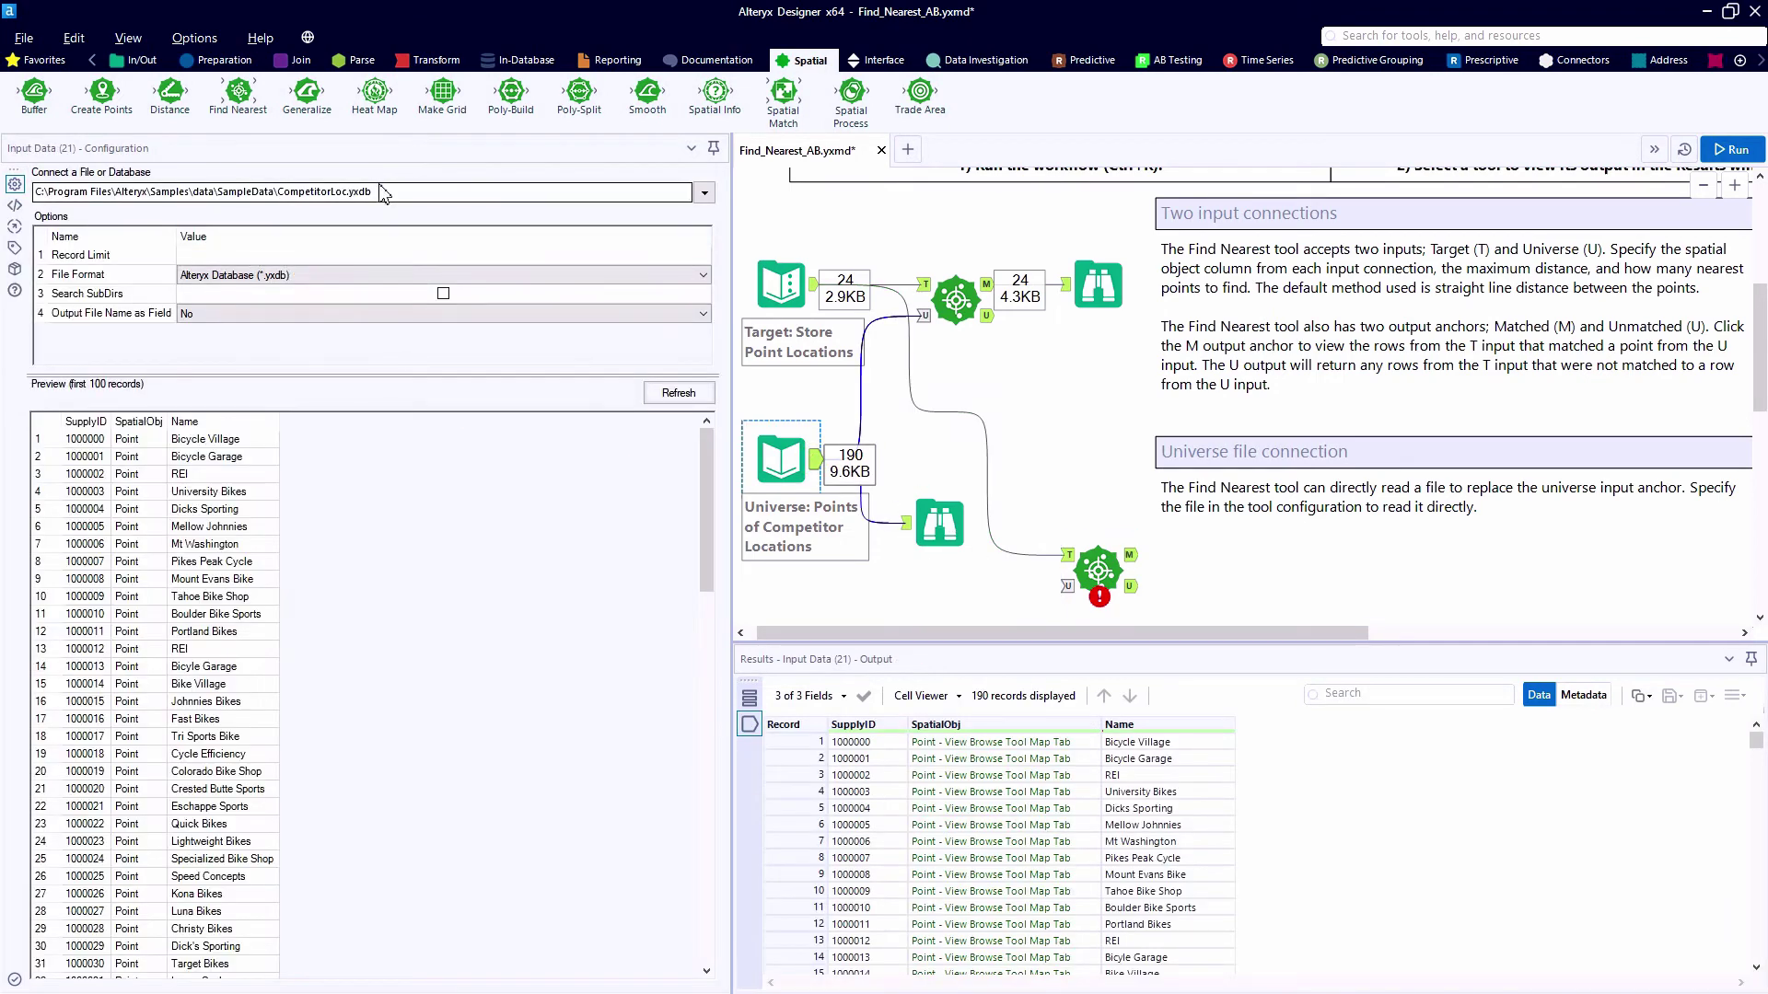
left_click_drag(372, 191, 35, 193)
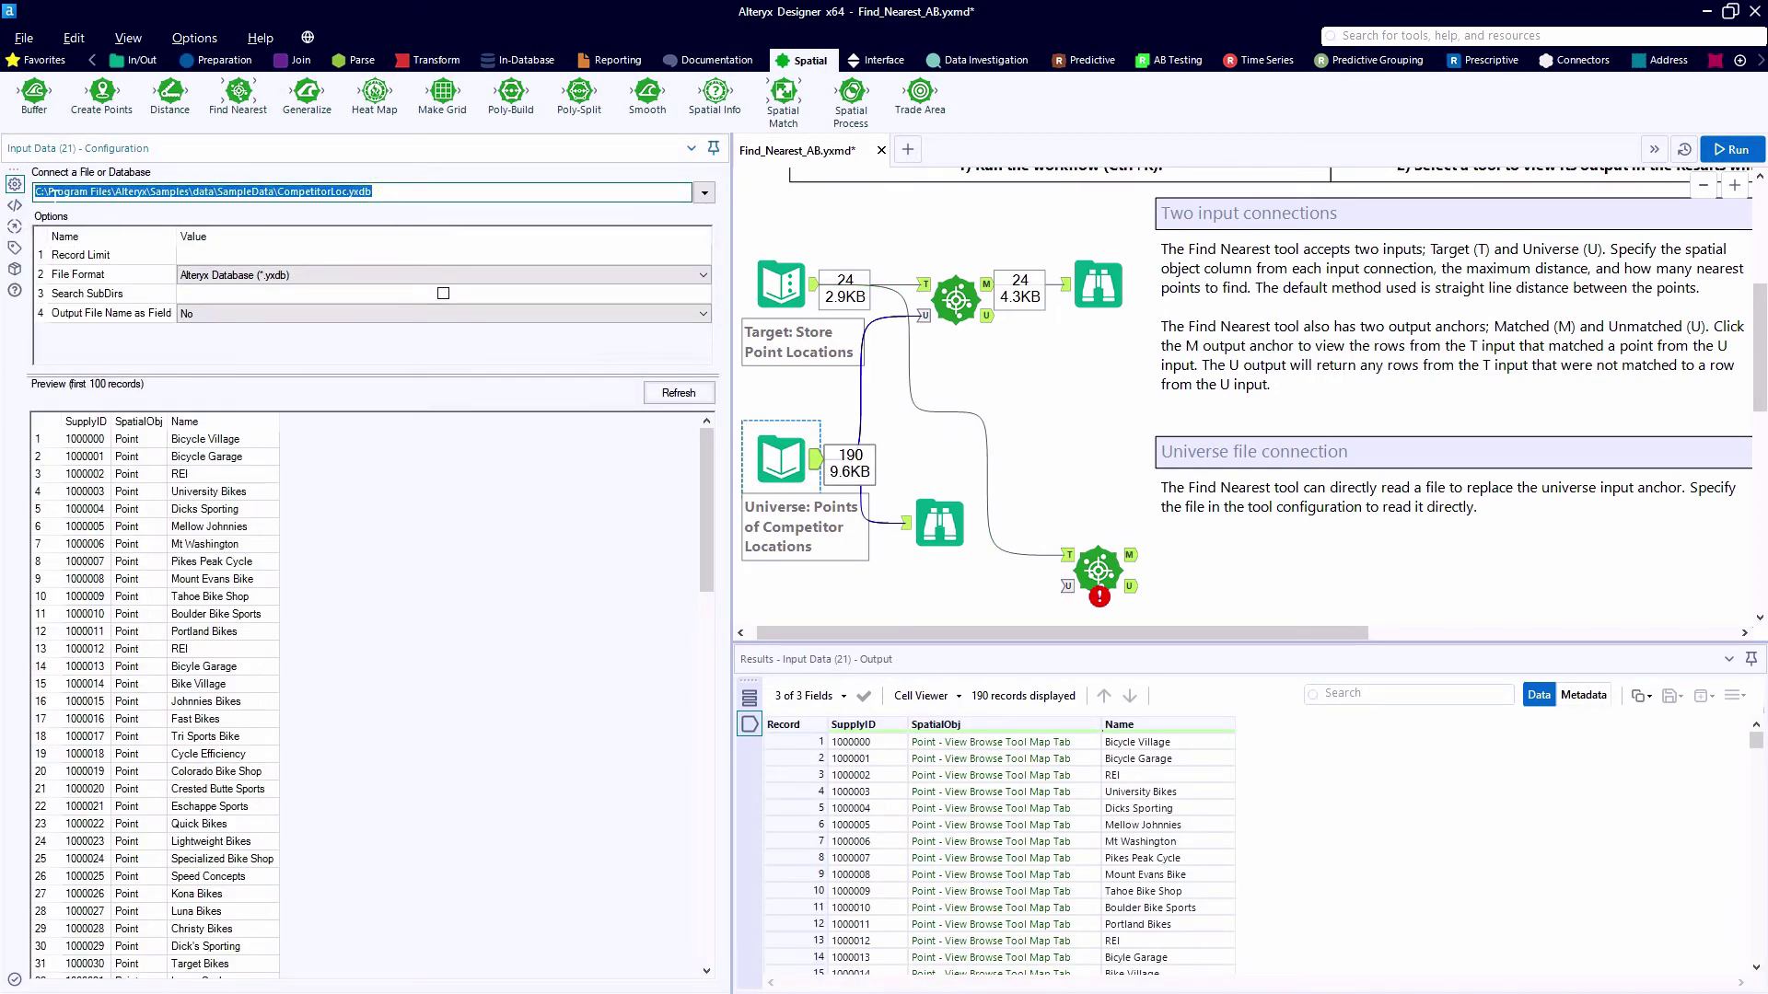
right_click(83, 191)
left_click(134, 250)
Paste the CompetitorLoc.yxdb path as the Universe file and choose SpatialObj as spatial field.
left_click(1098, 569)
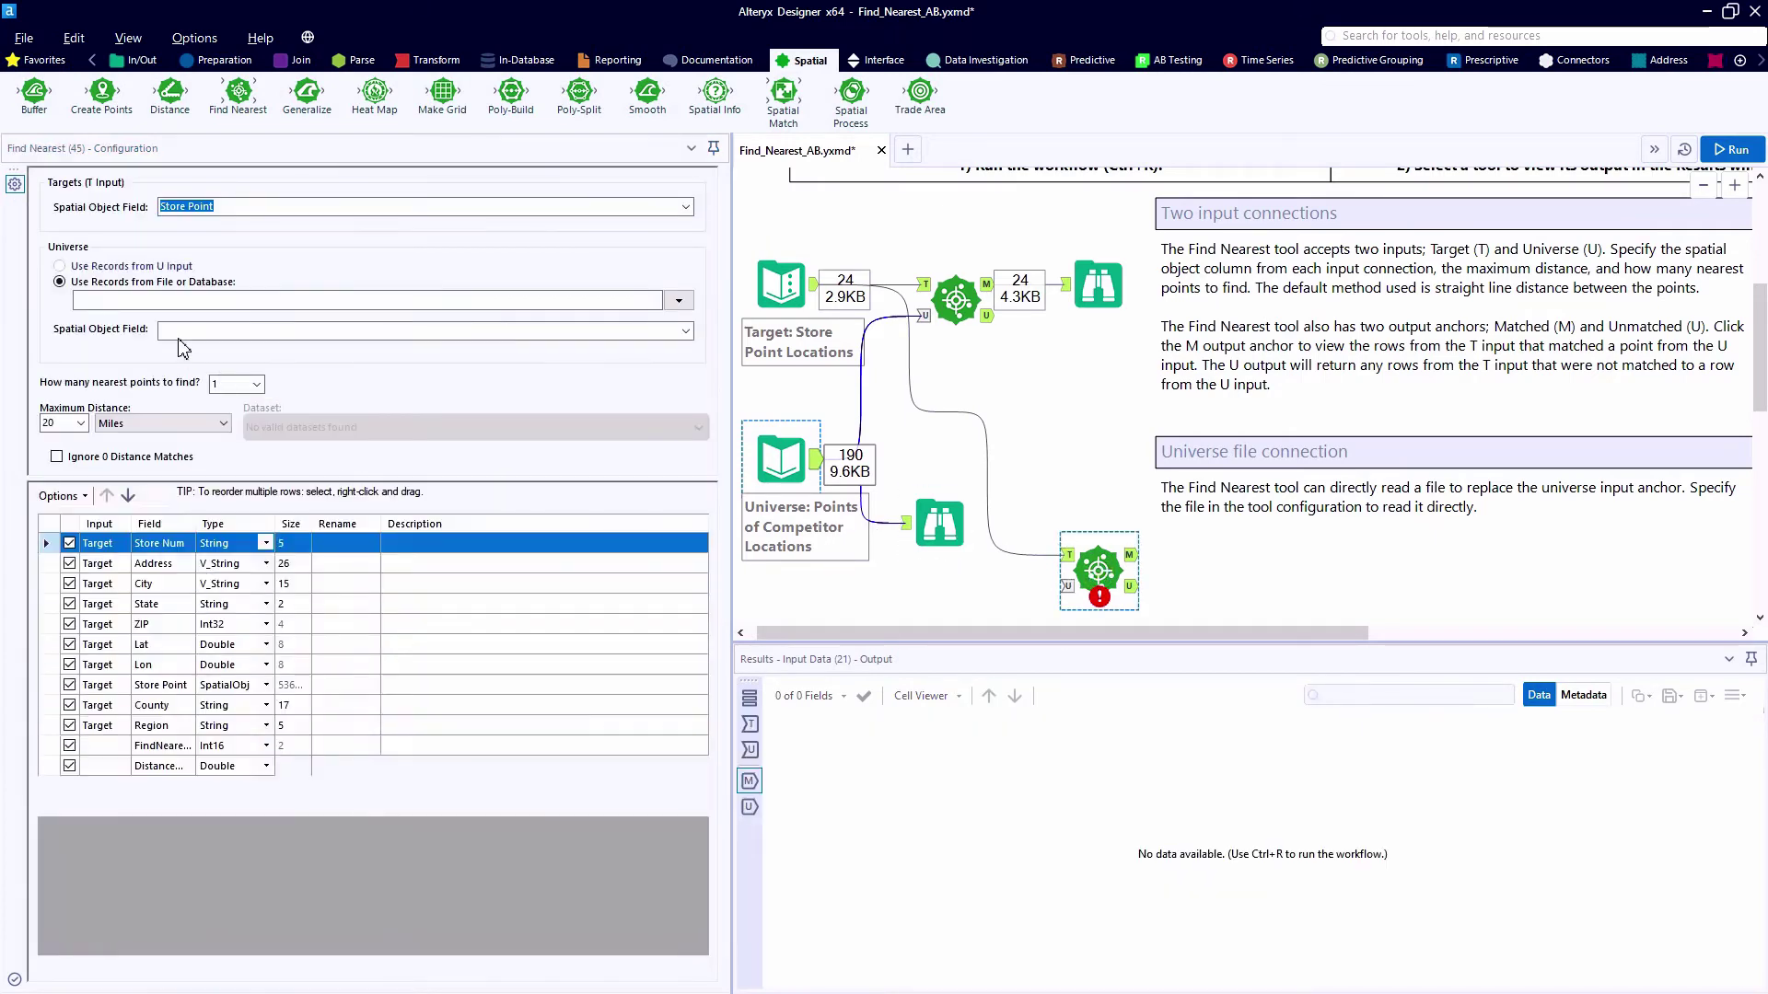
left_click(114, 300)
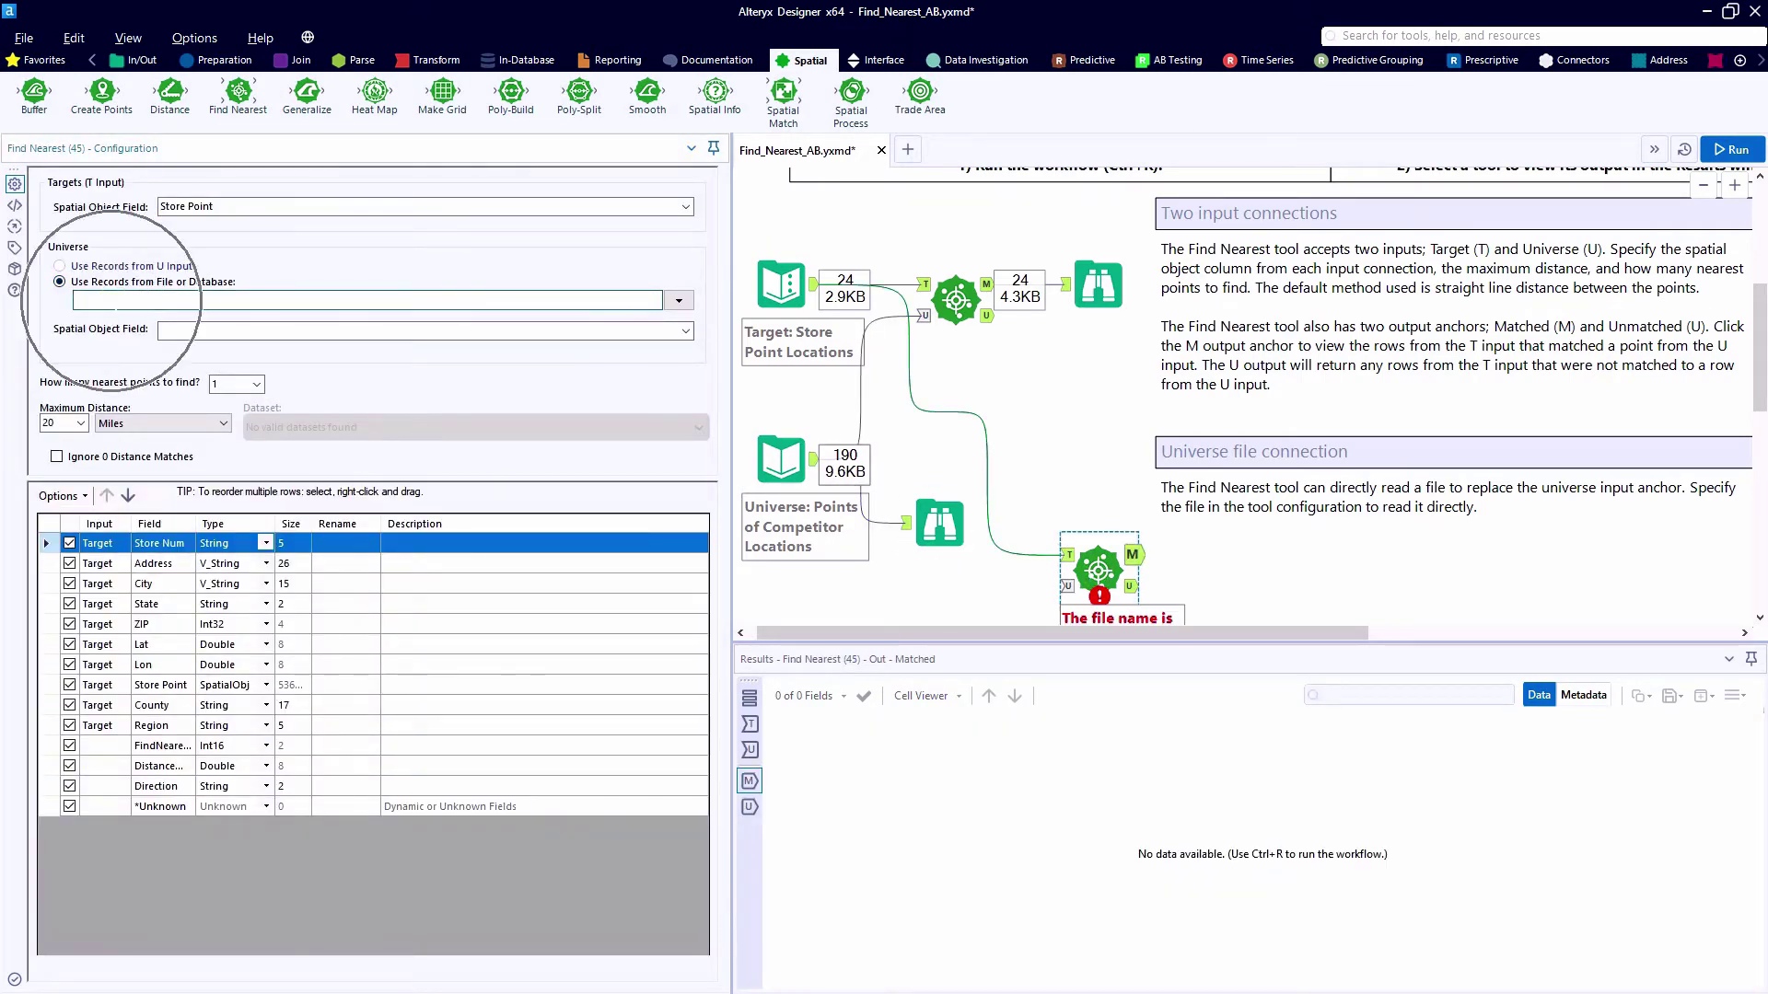
key("ctrl+v")
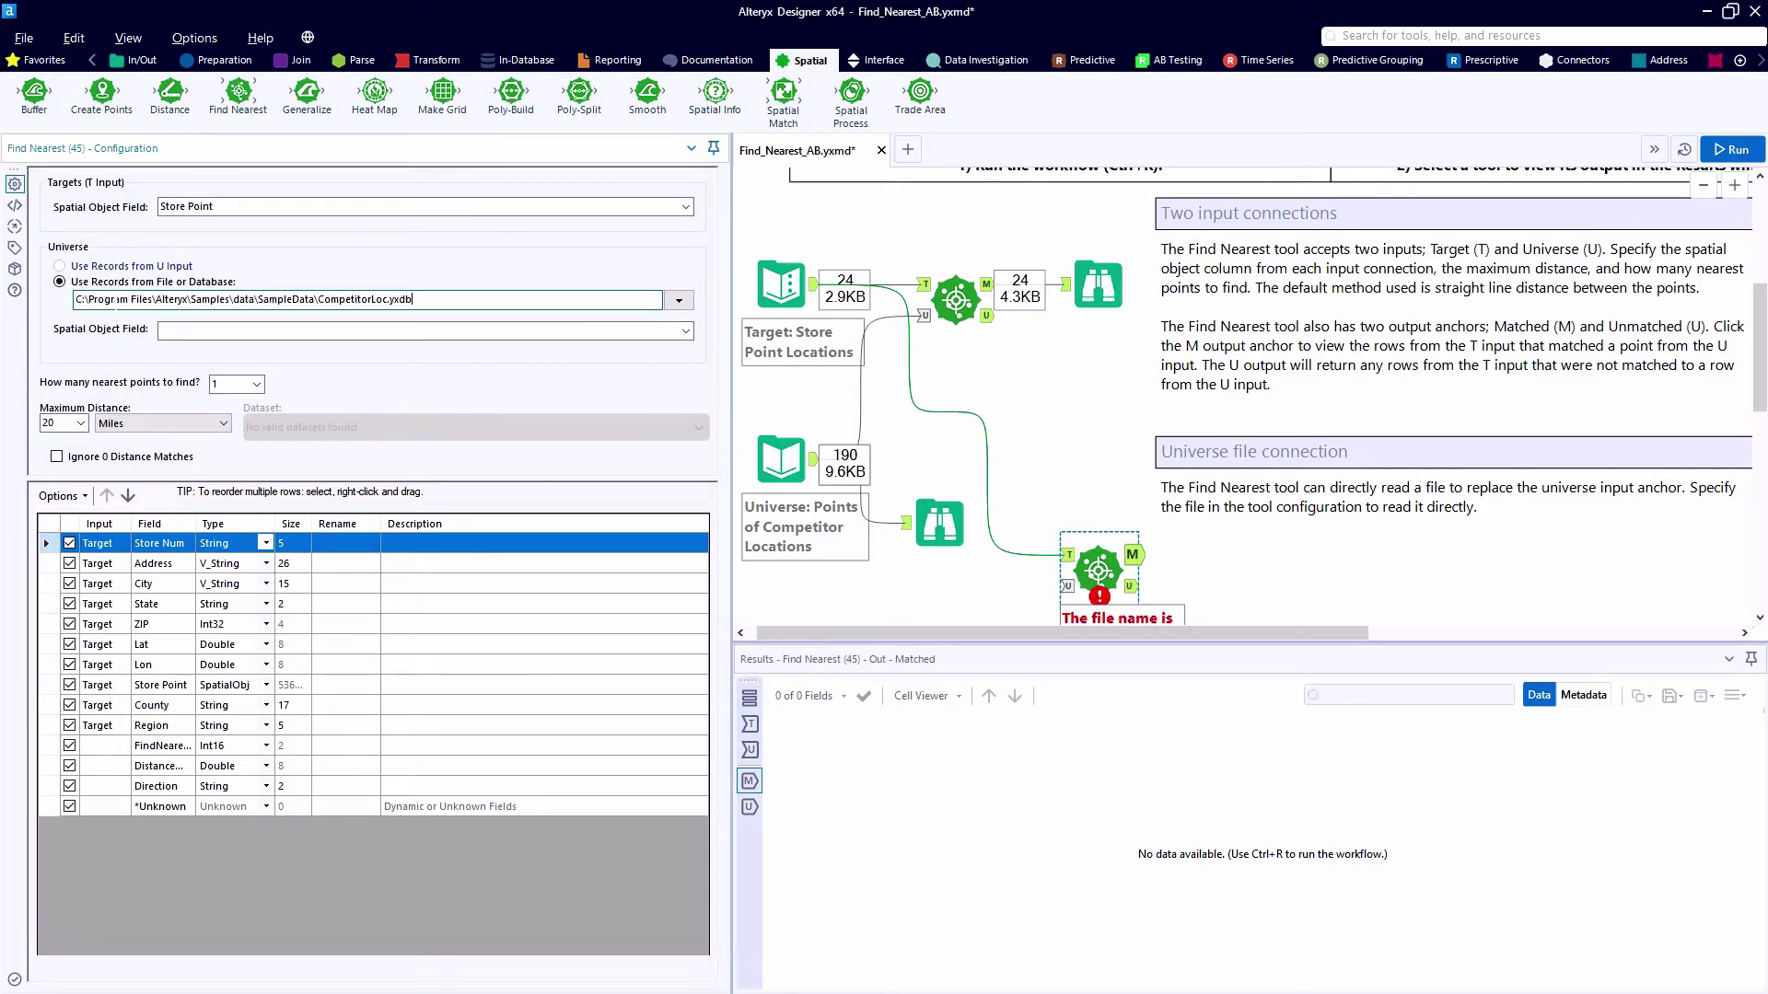
left_click(42, 537)
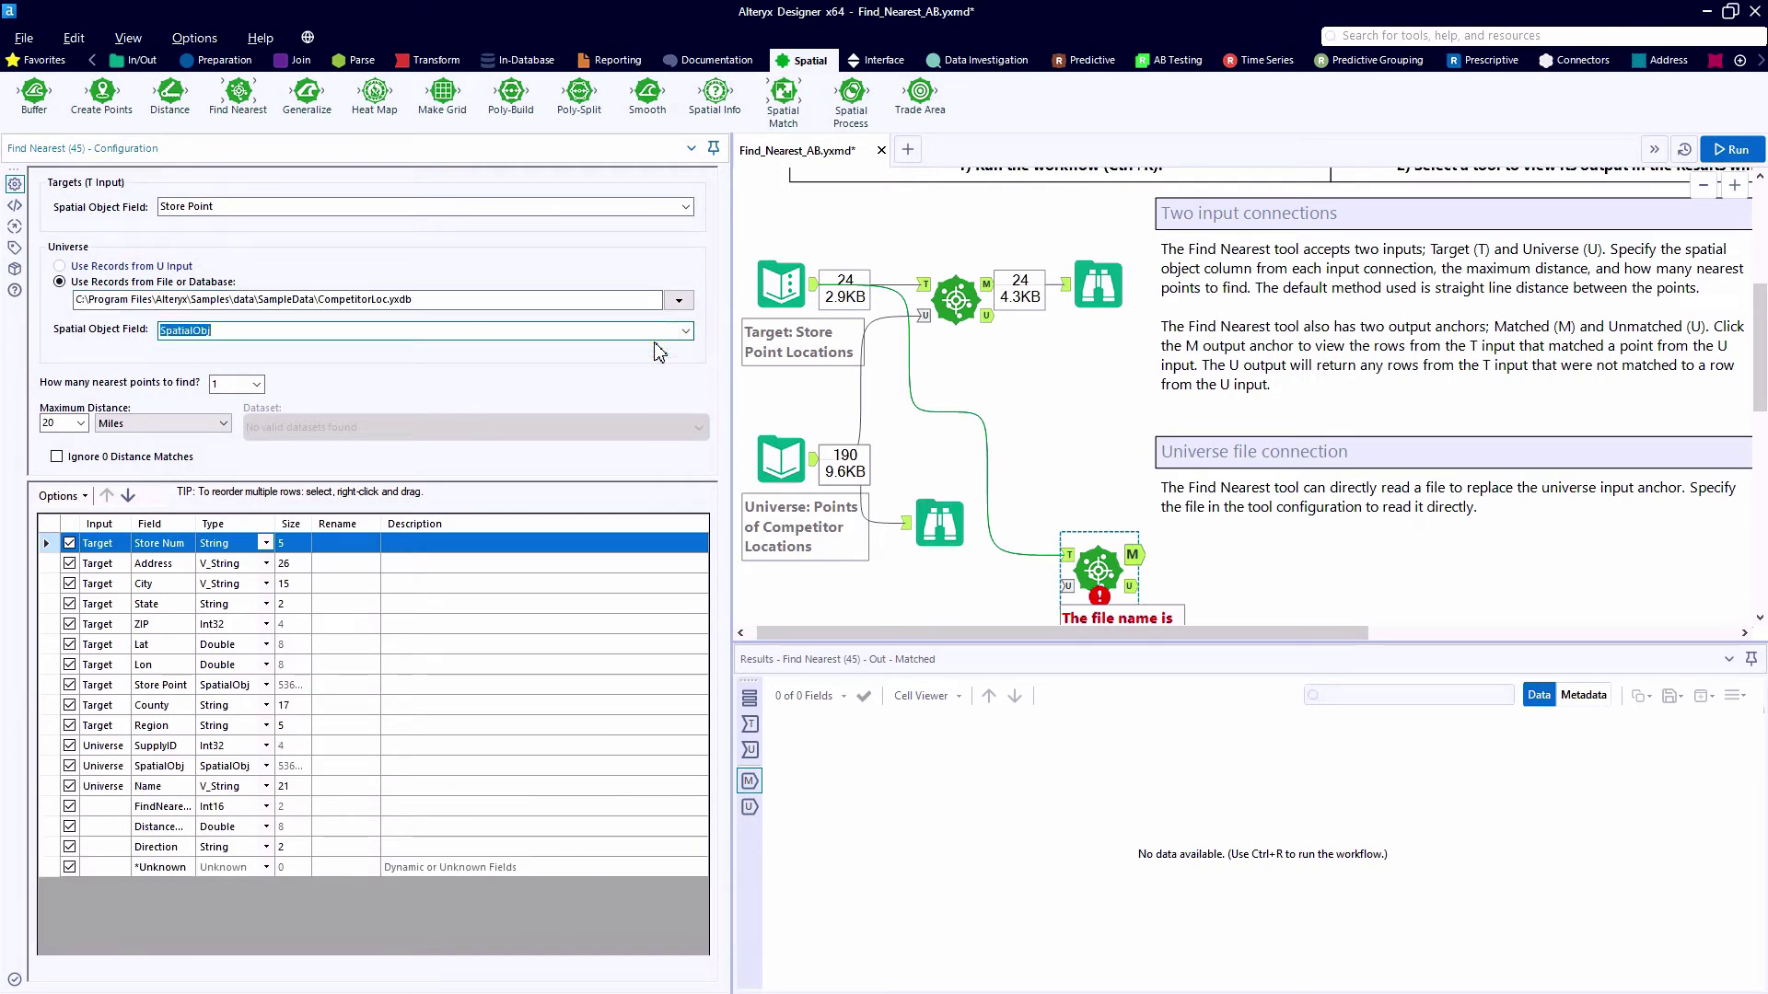
Add Browse tools to both second Find Nearest outputs and run: 24 matched, 0 unmatched.
key("ctrl+r")
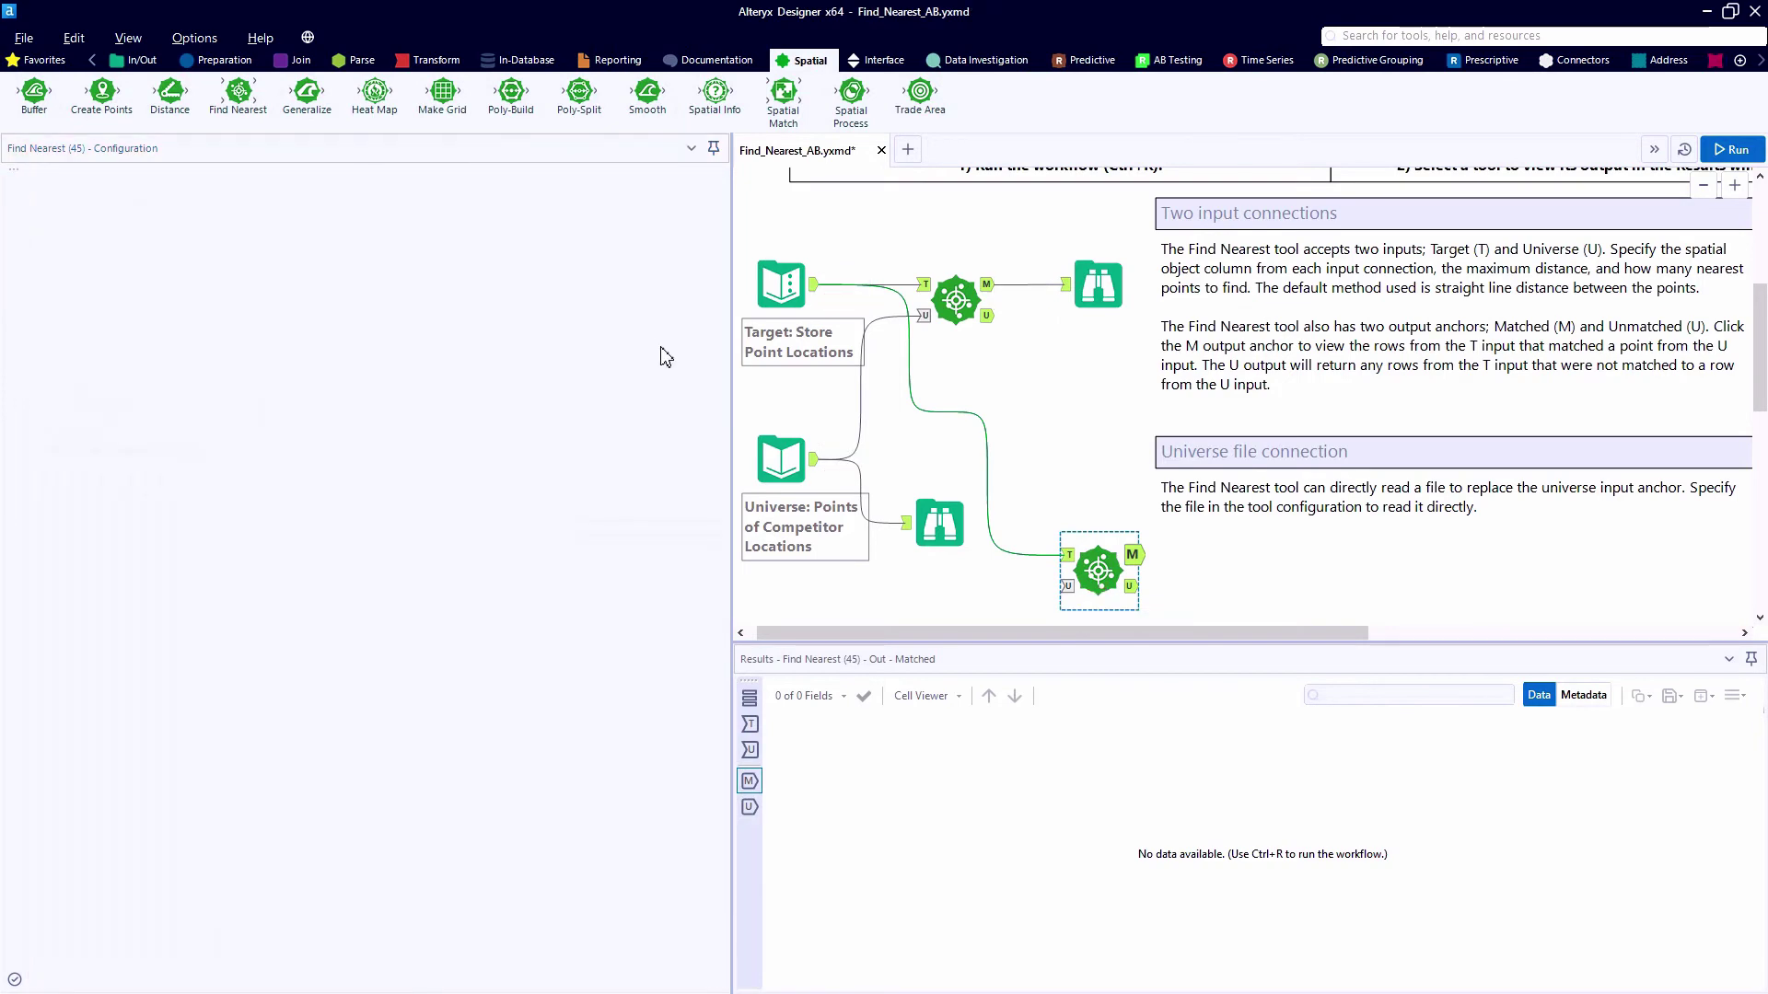
right_click(1128, 569)
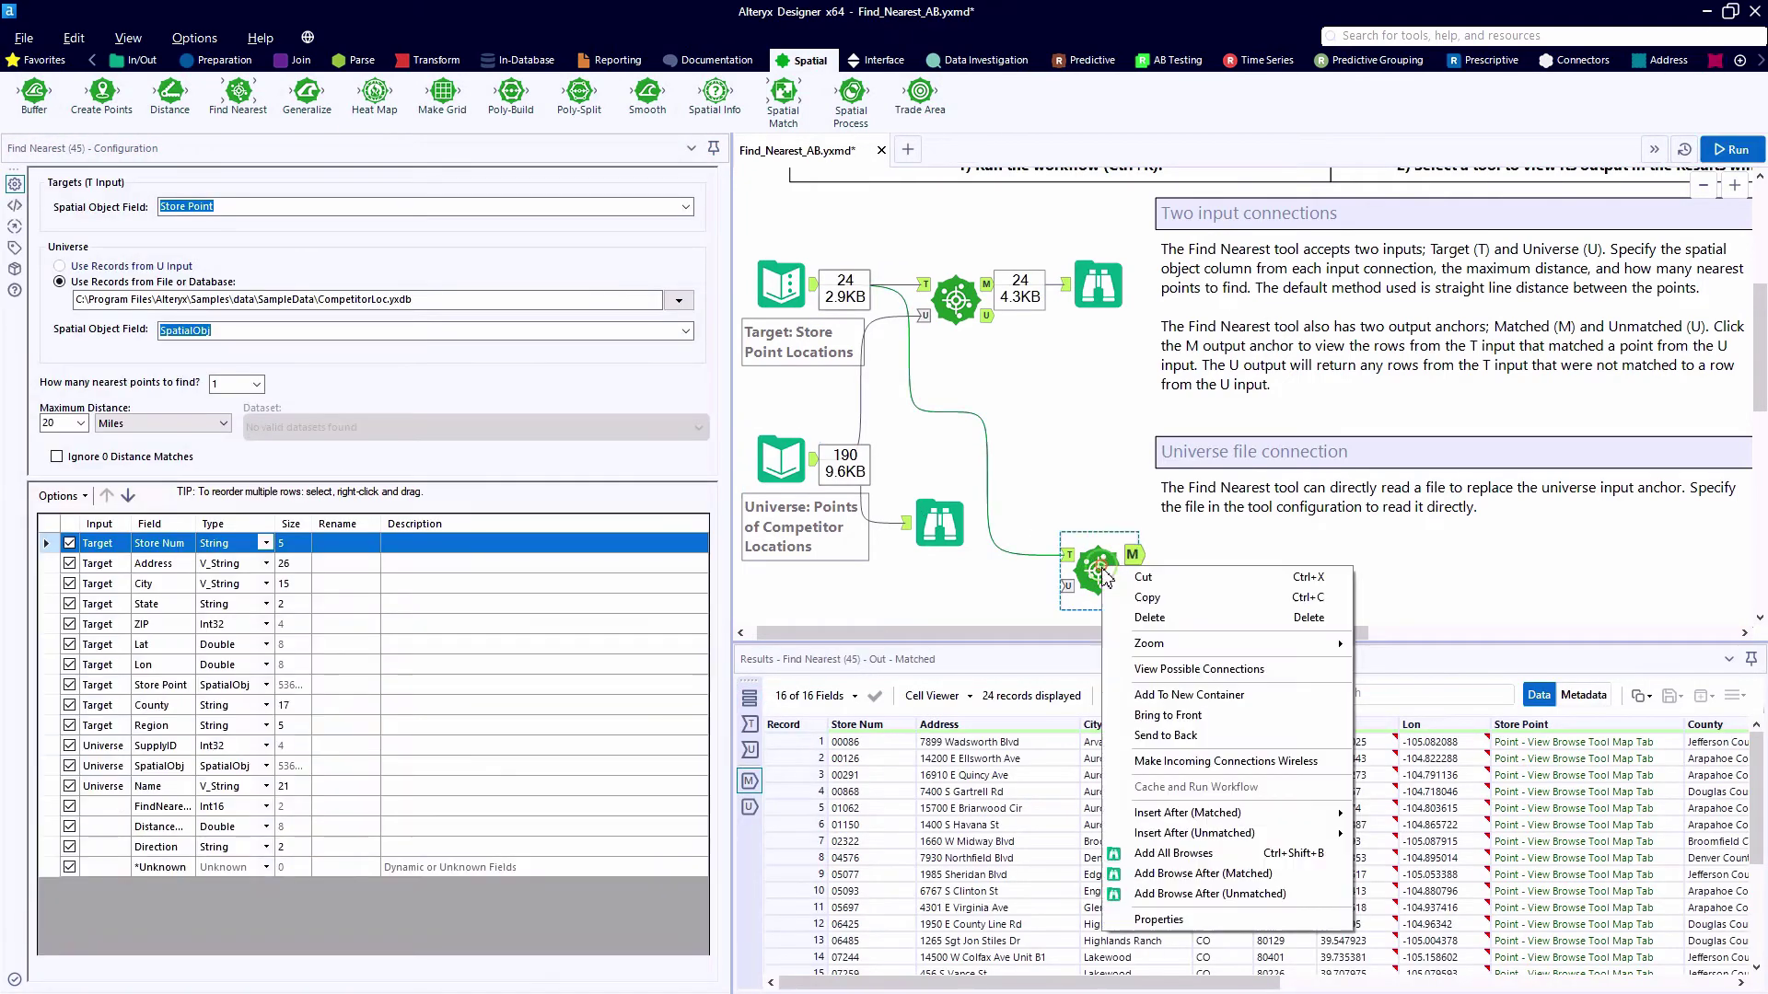
left_click(1175, 854)
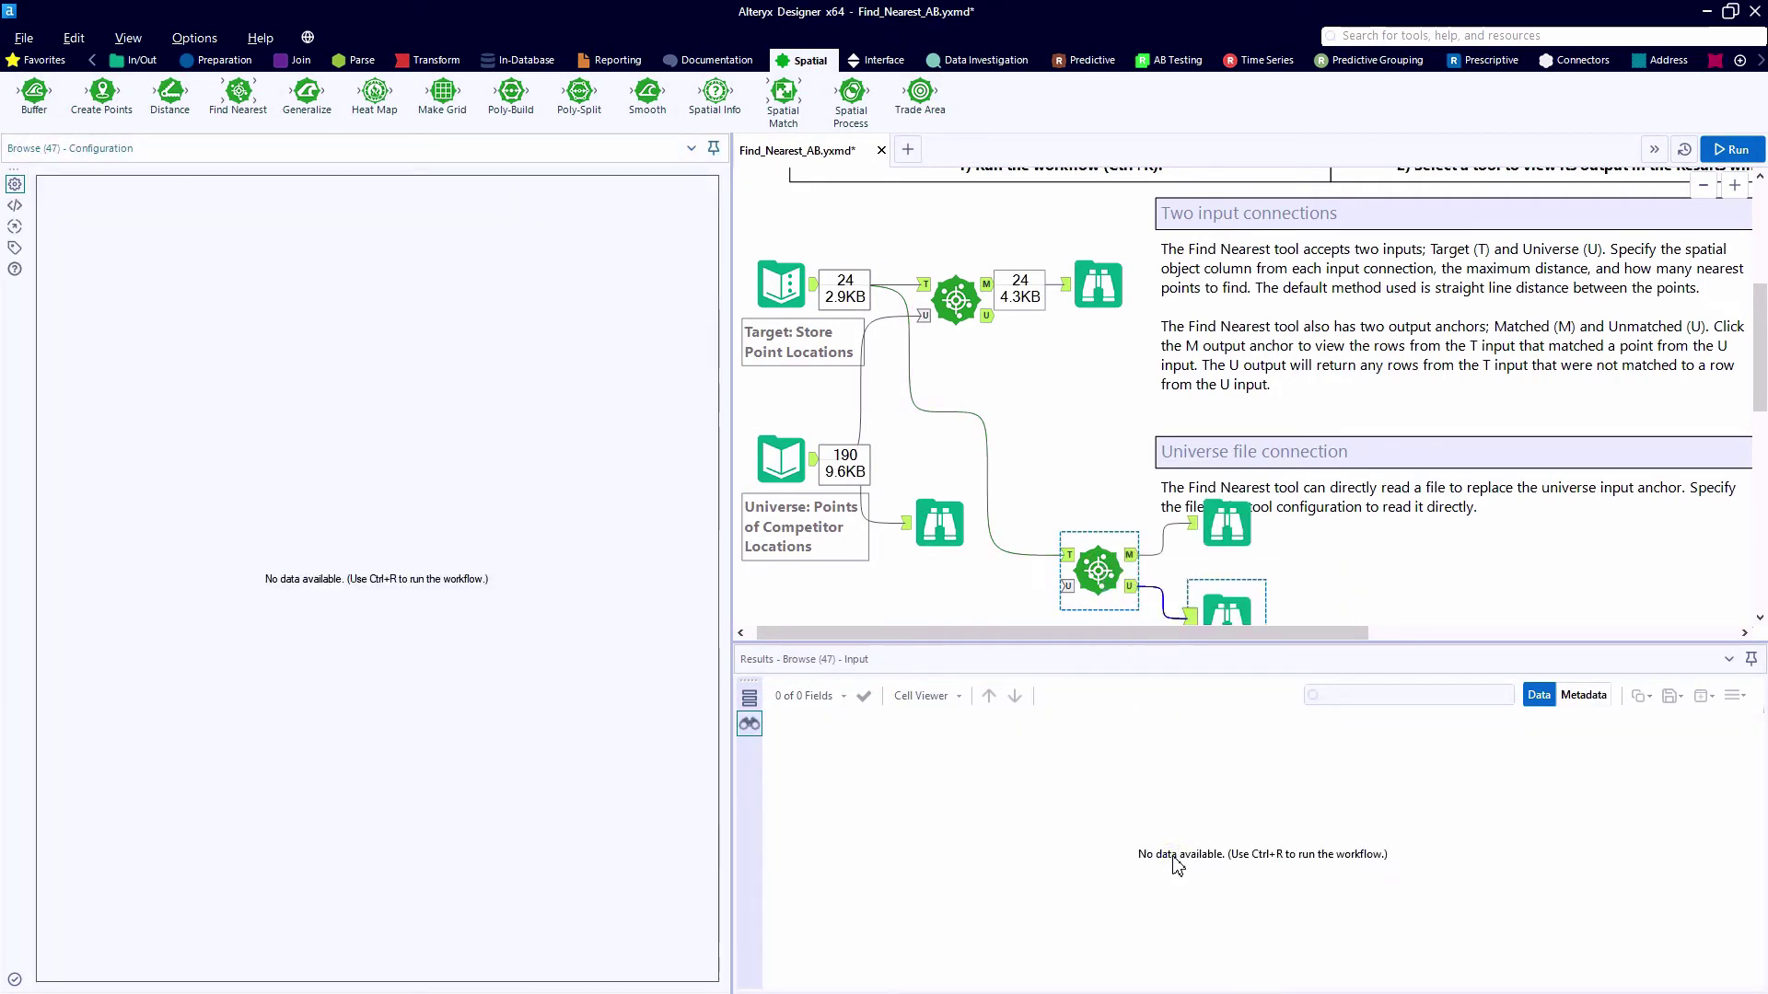
key("ctrl+r")
left_click(1163, 608)
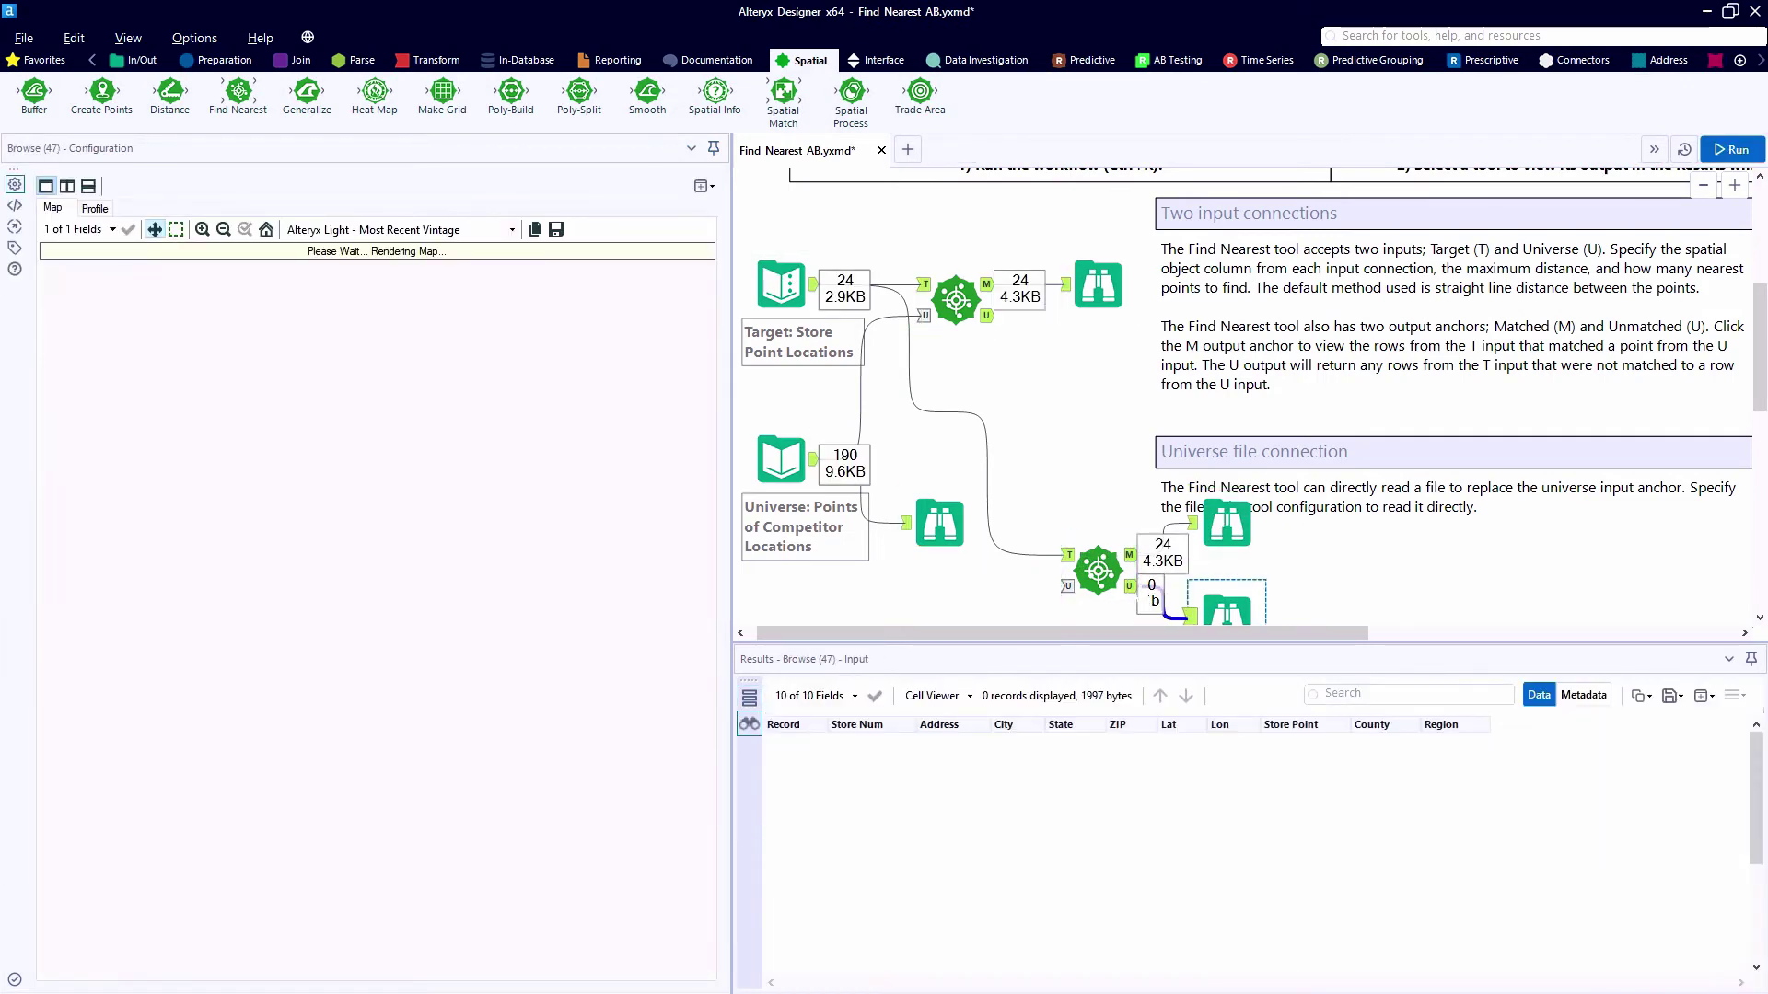
scroll(1196, 553, "down", 1)
scroll(1252, 485, "up", 3, "ctrl")
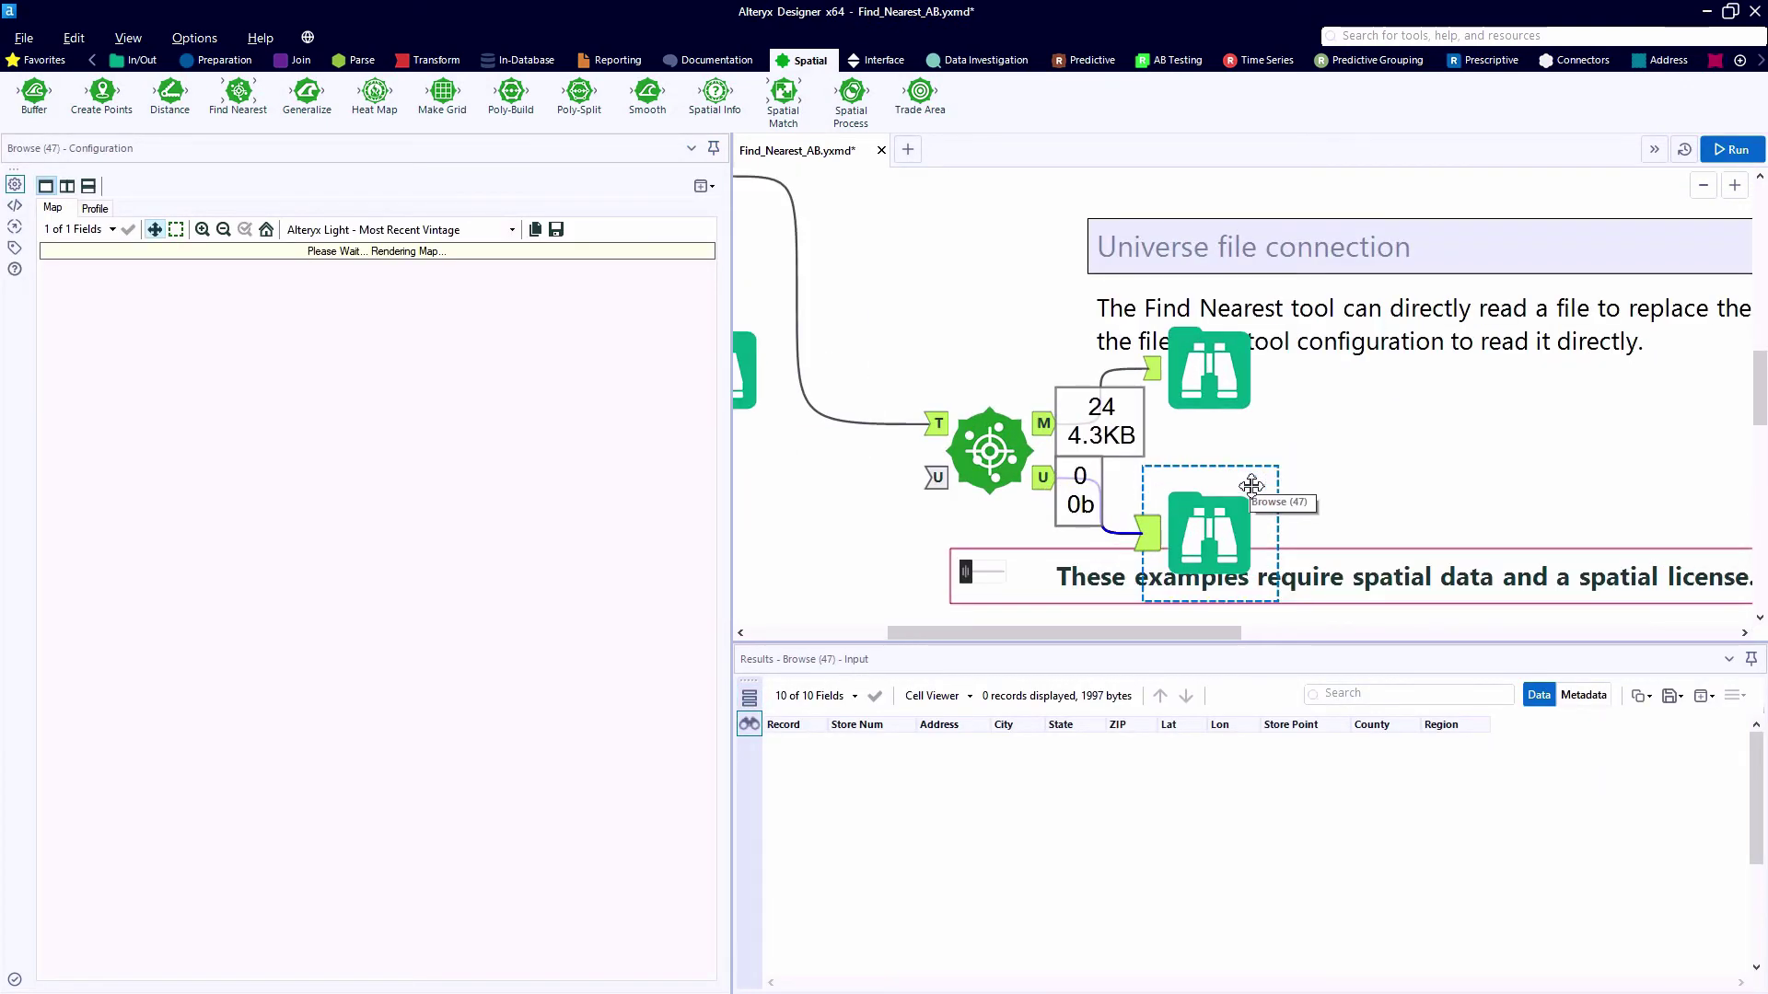
scroll(1252, 486, "up", 1)
left_click(999, 539)
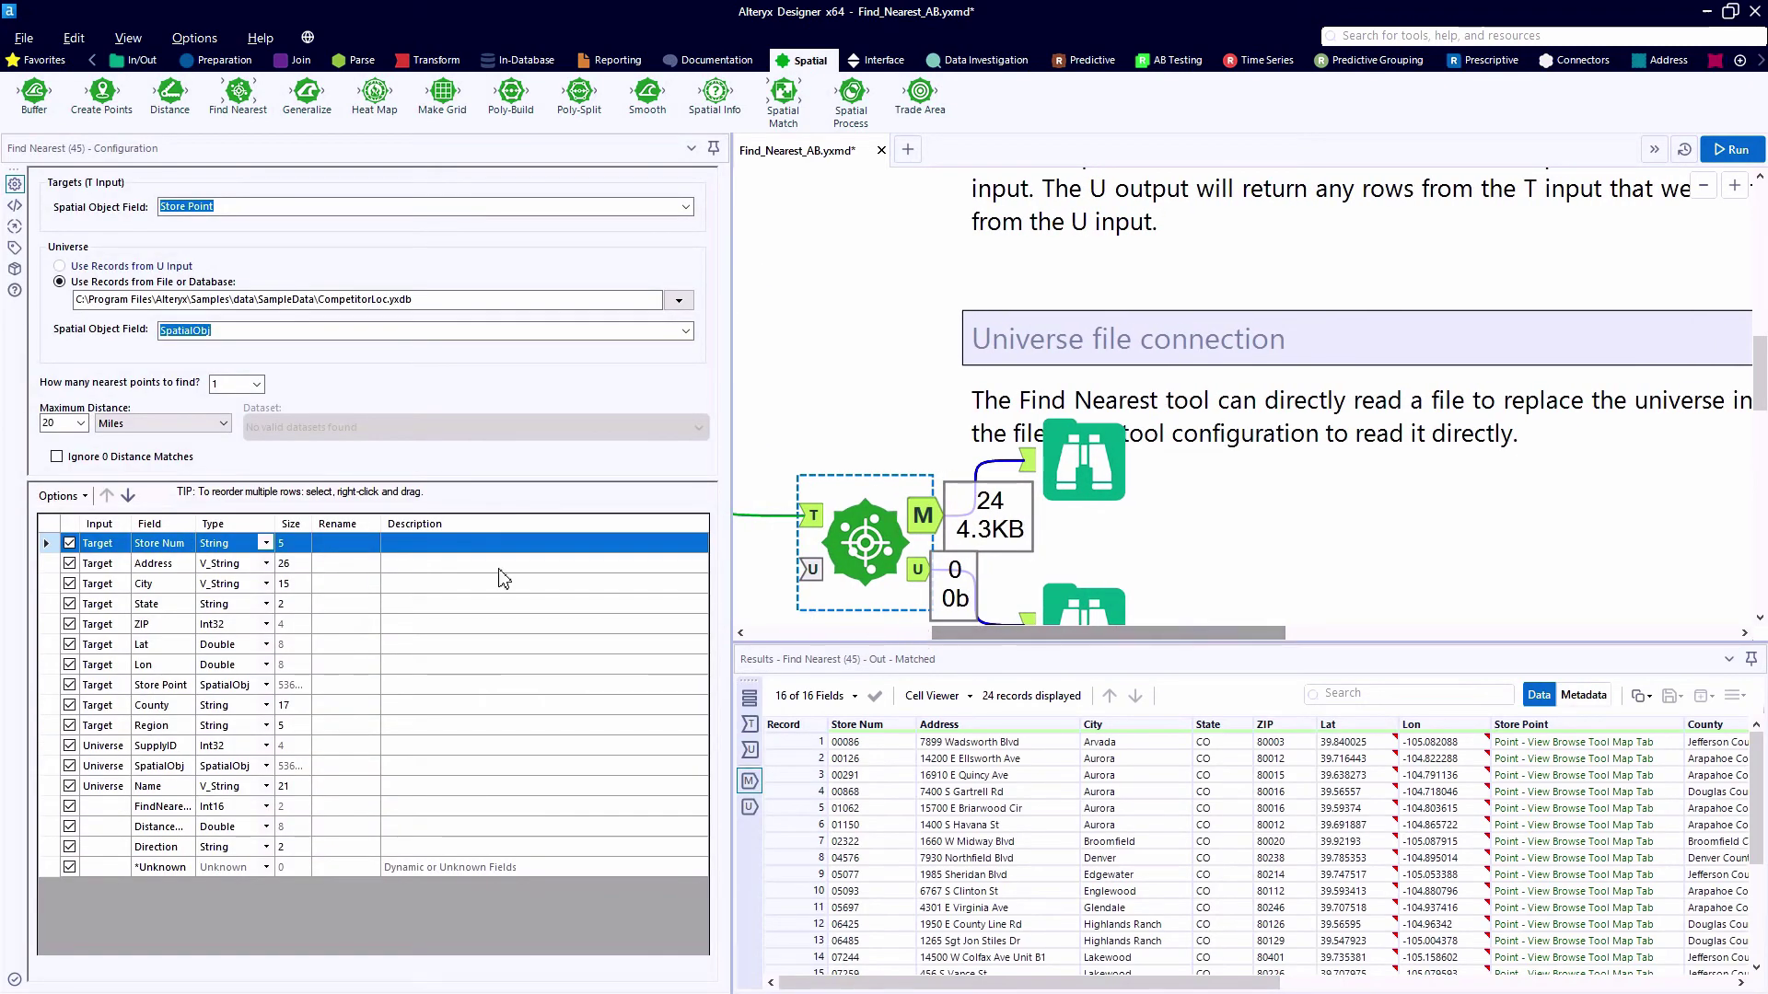
Set nearest points to 3, rerun, and map the 72 matched records.
left_click(257, 384)
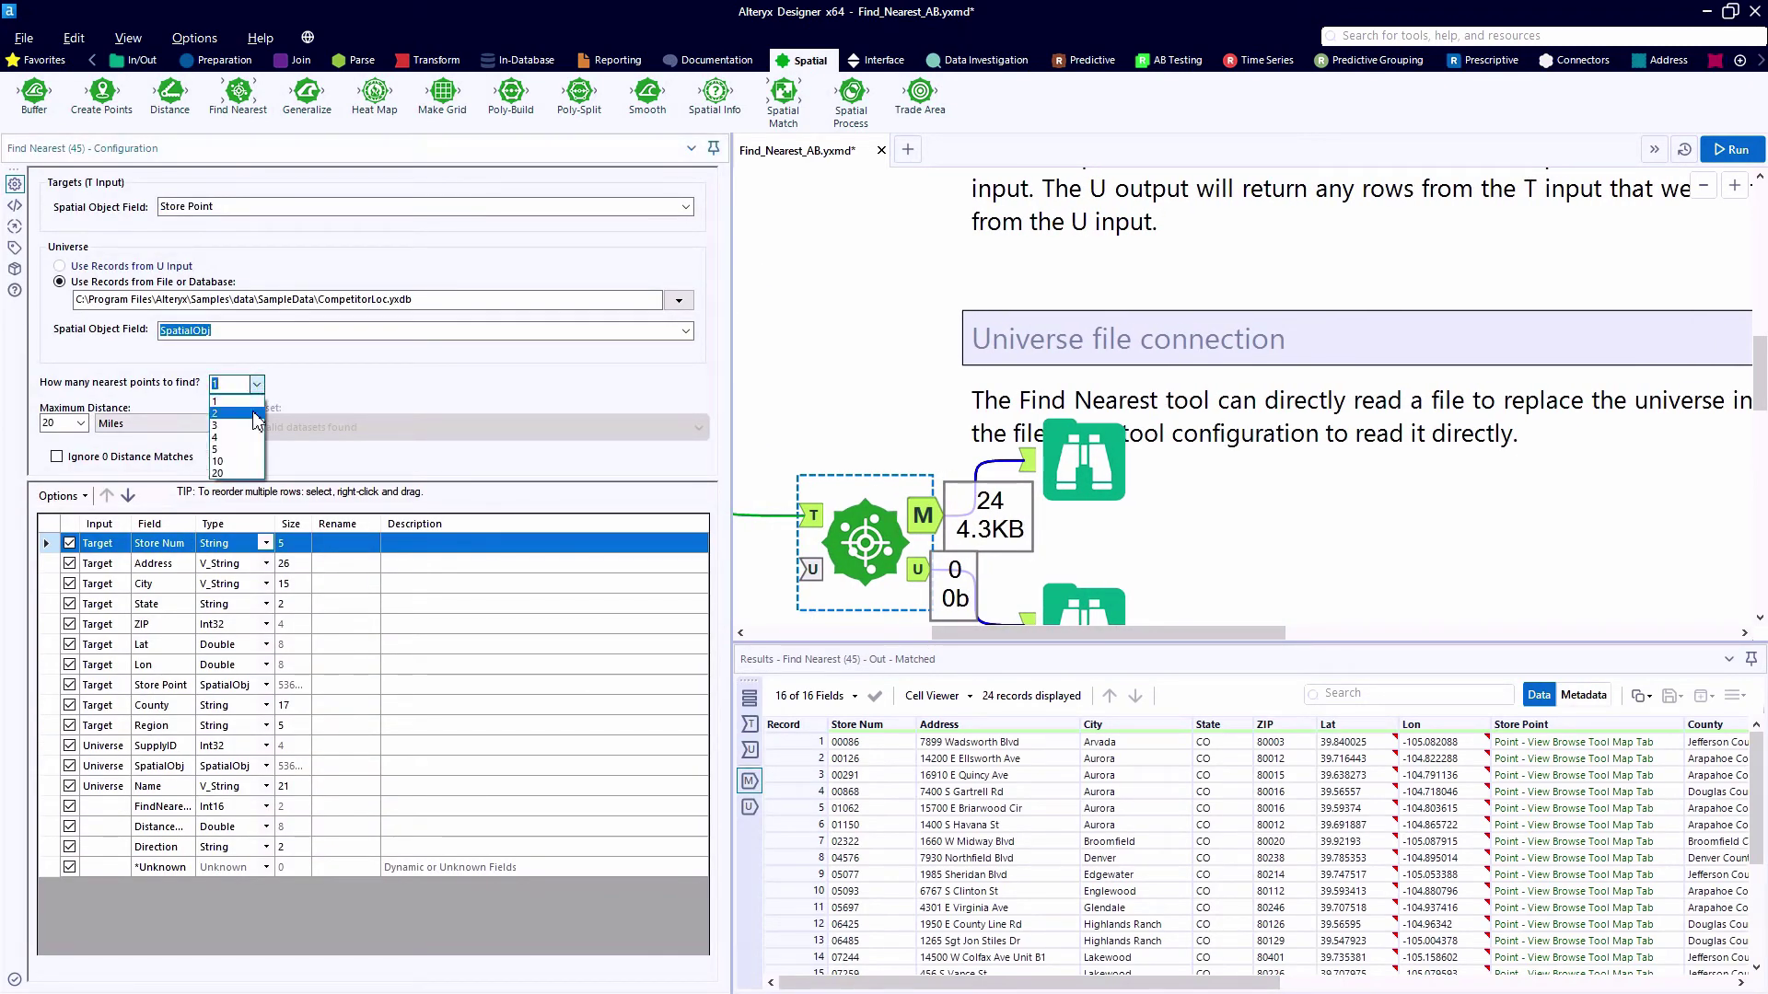
left_click(250, 426)
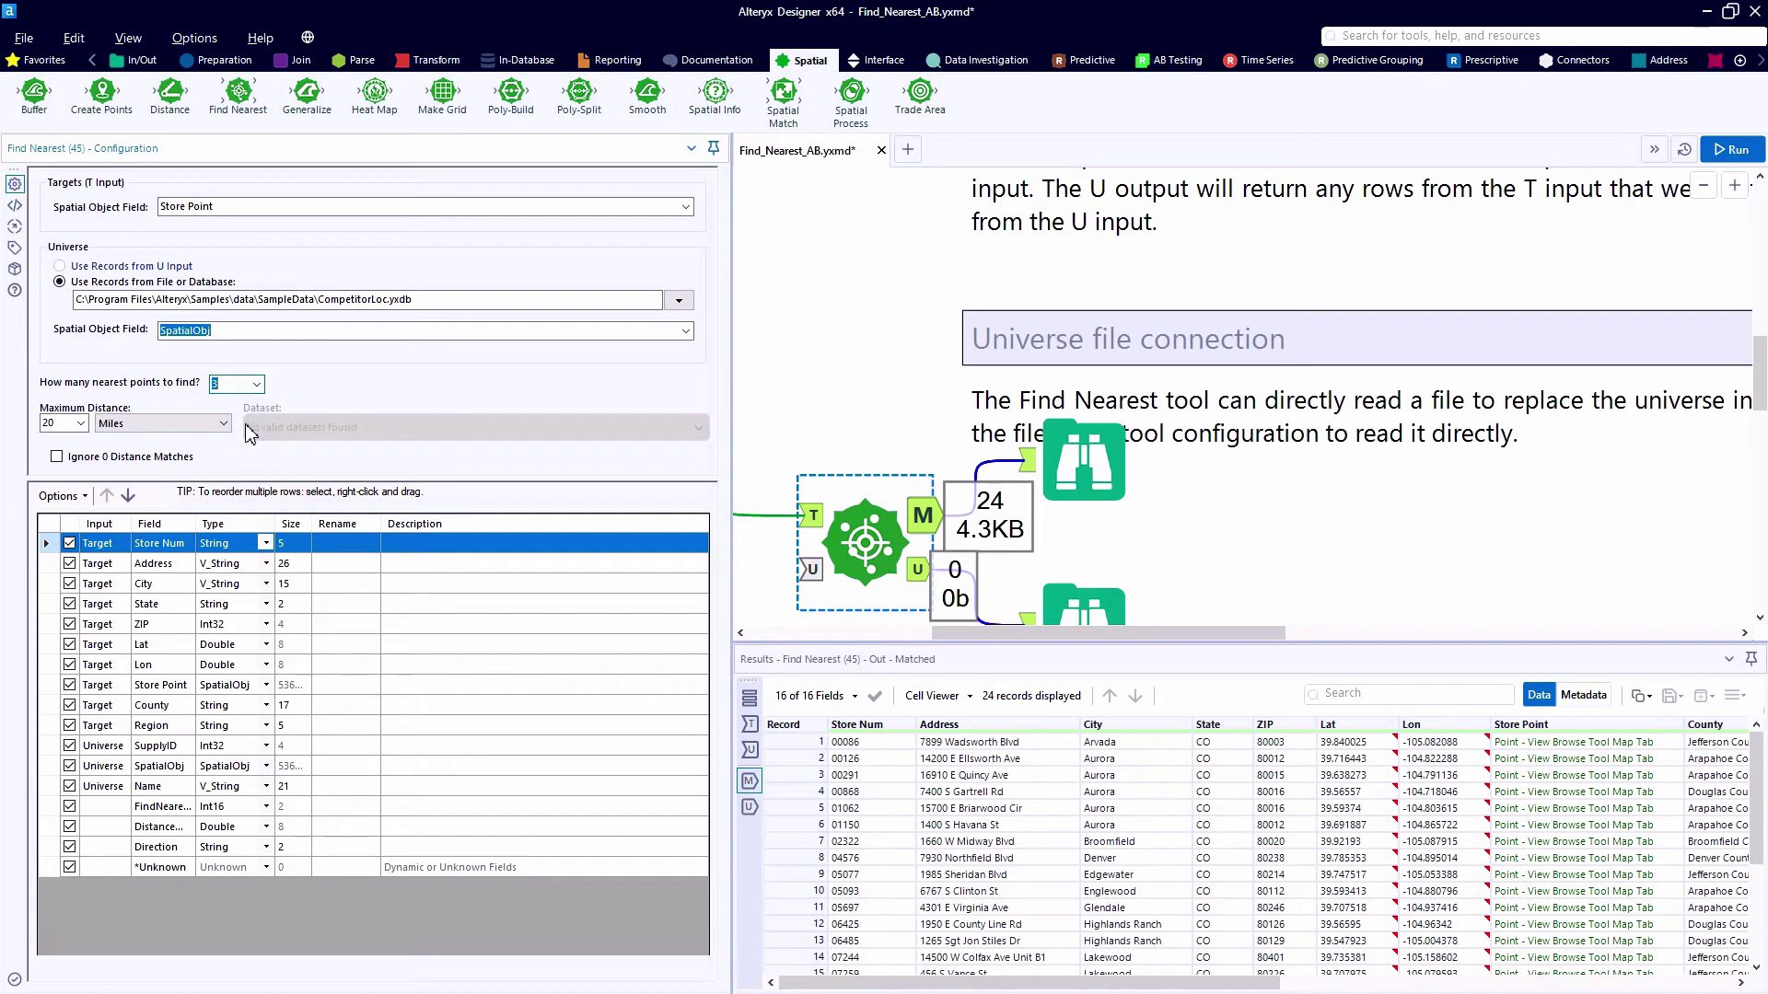
key("ctrl+r")
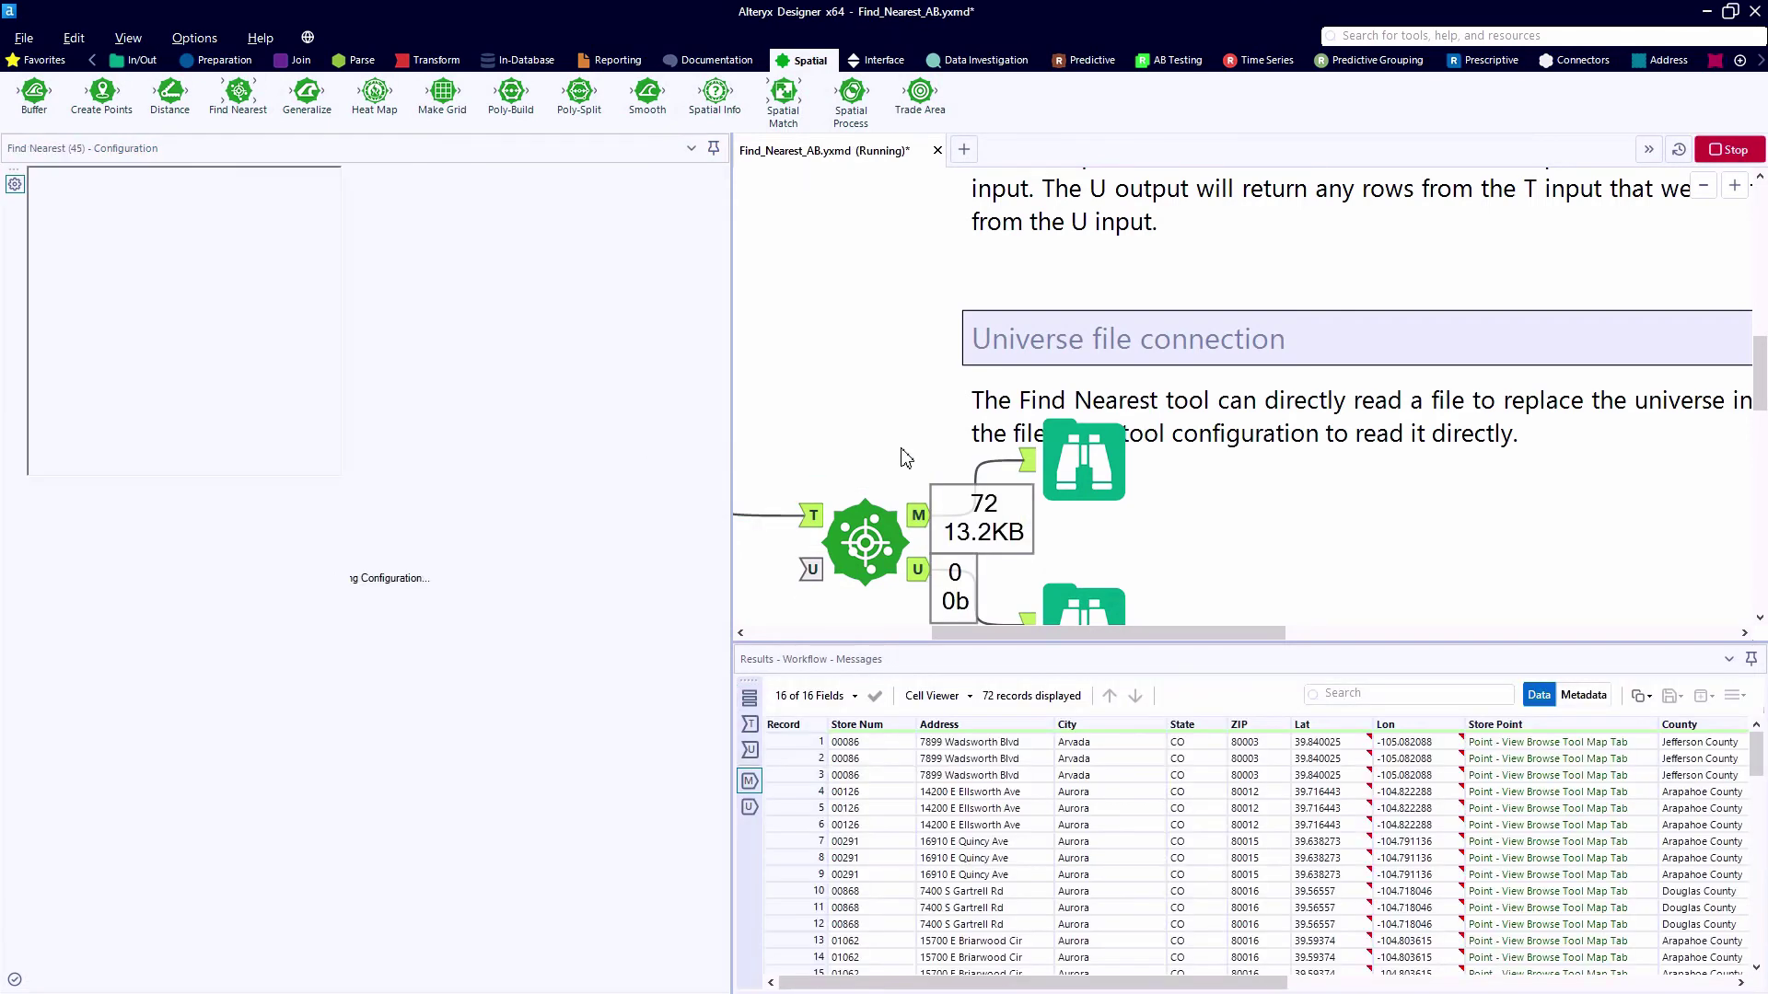
left_click(1094, 463)
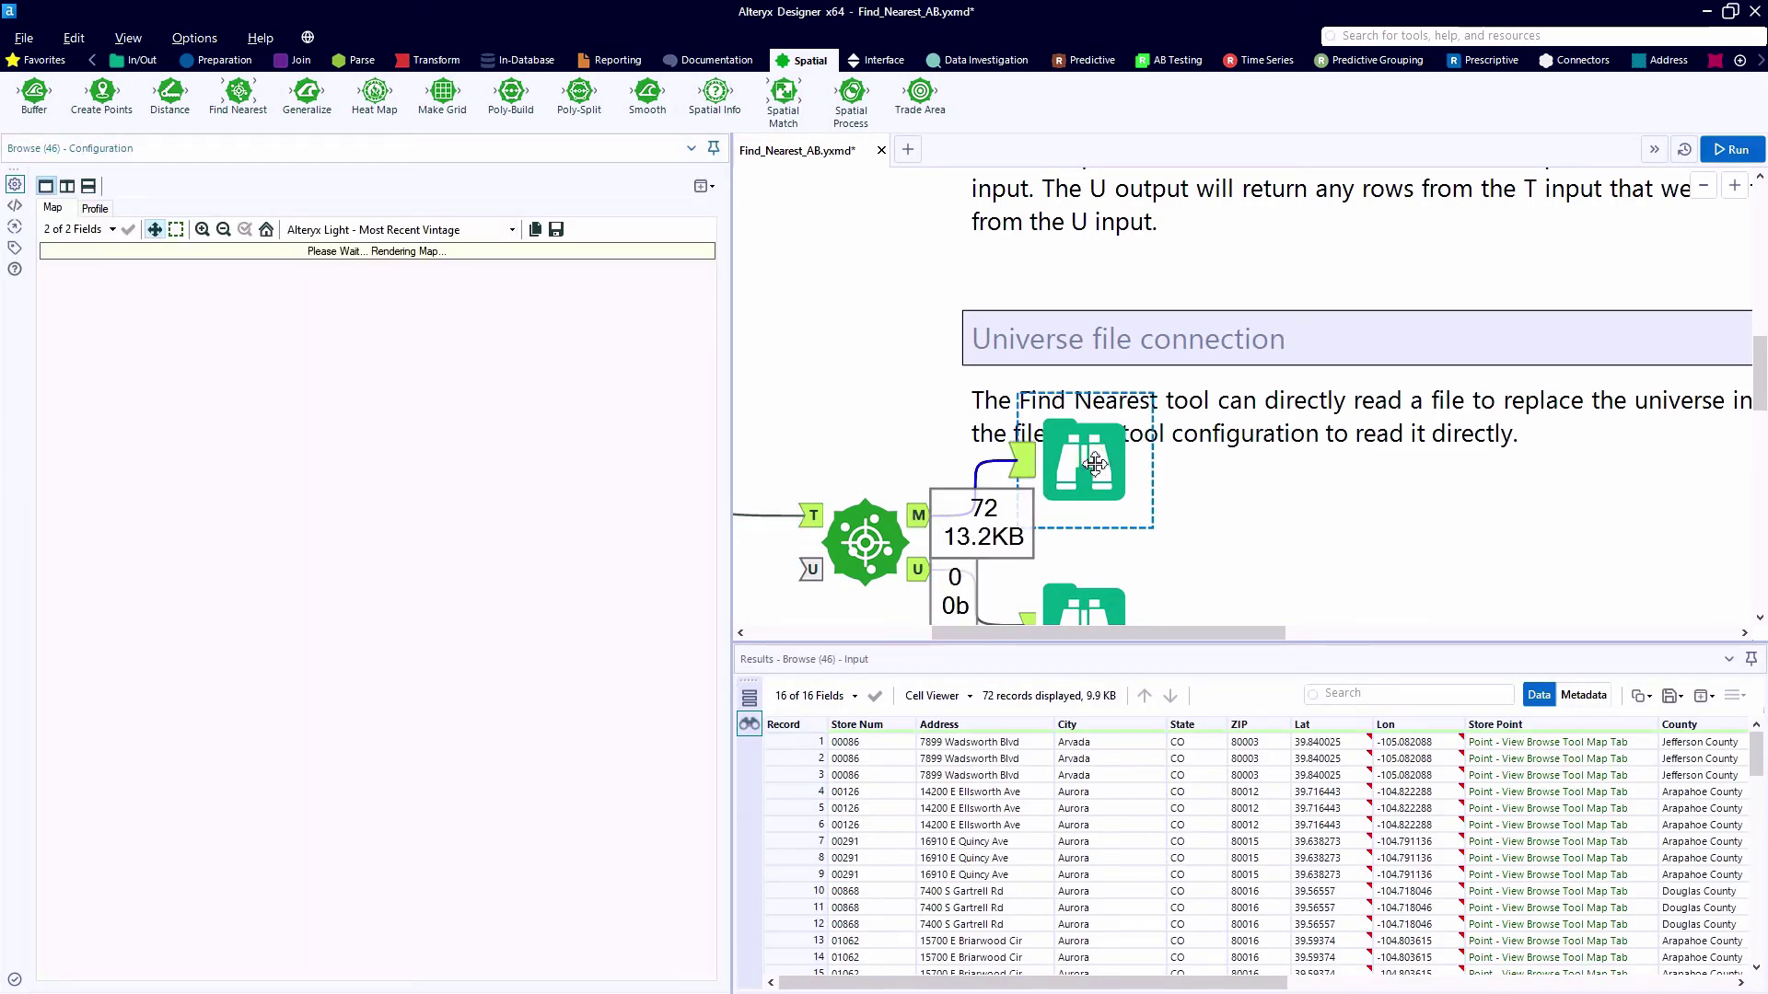
left_click_drag(1206, 984, 1625, 981)
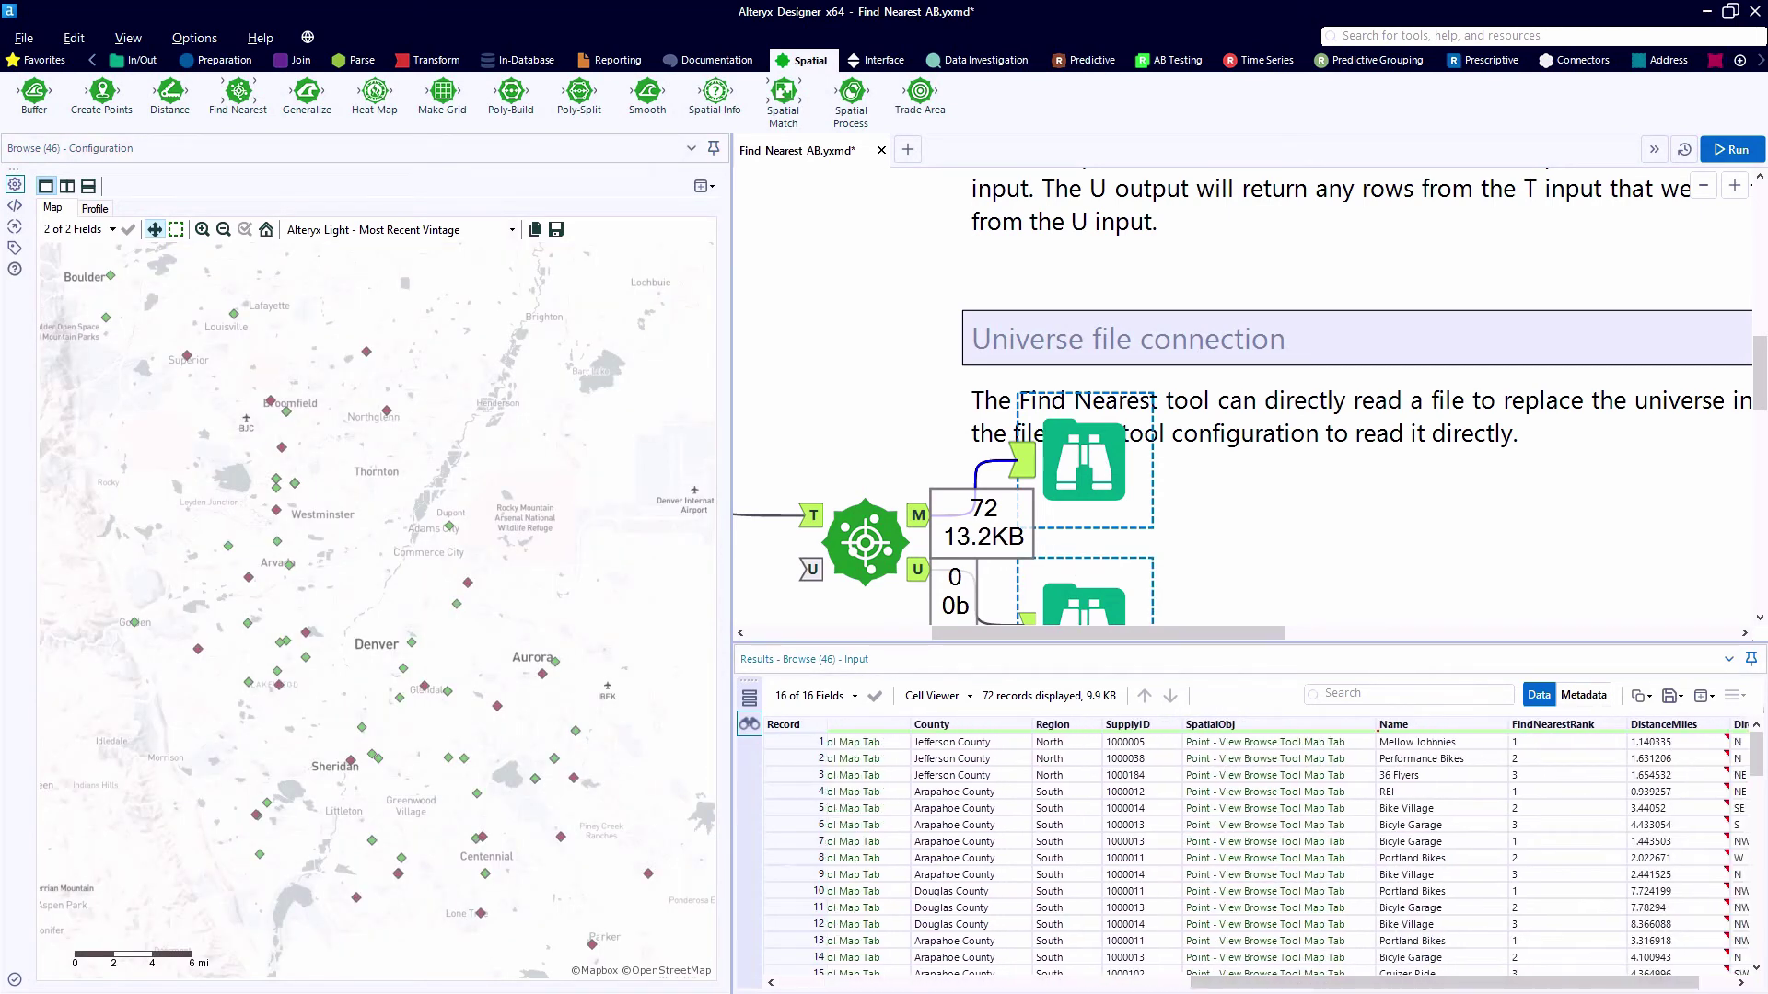
Locate the first three matched competitors on the map and check the first record's distance in miles.
left_click(881, 743)
left_click(1376, 742)
left_click(1380, 760)
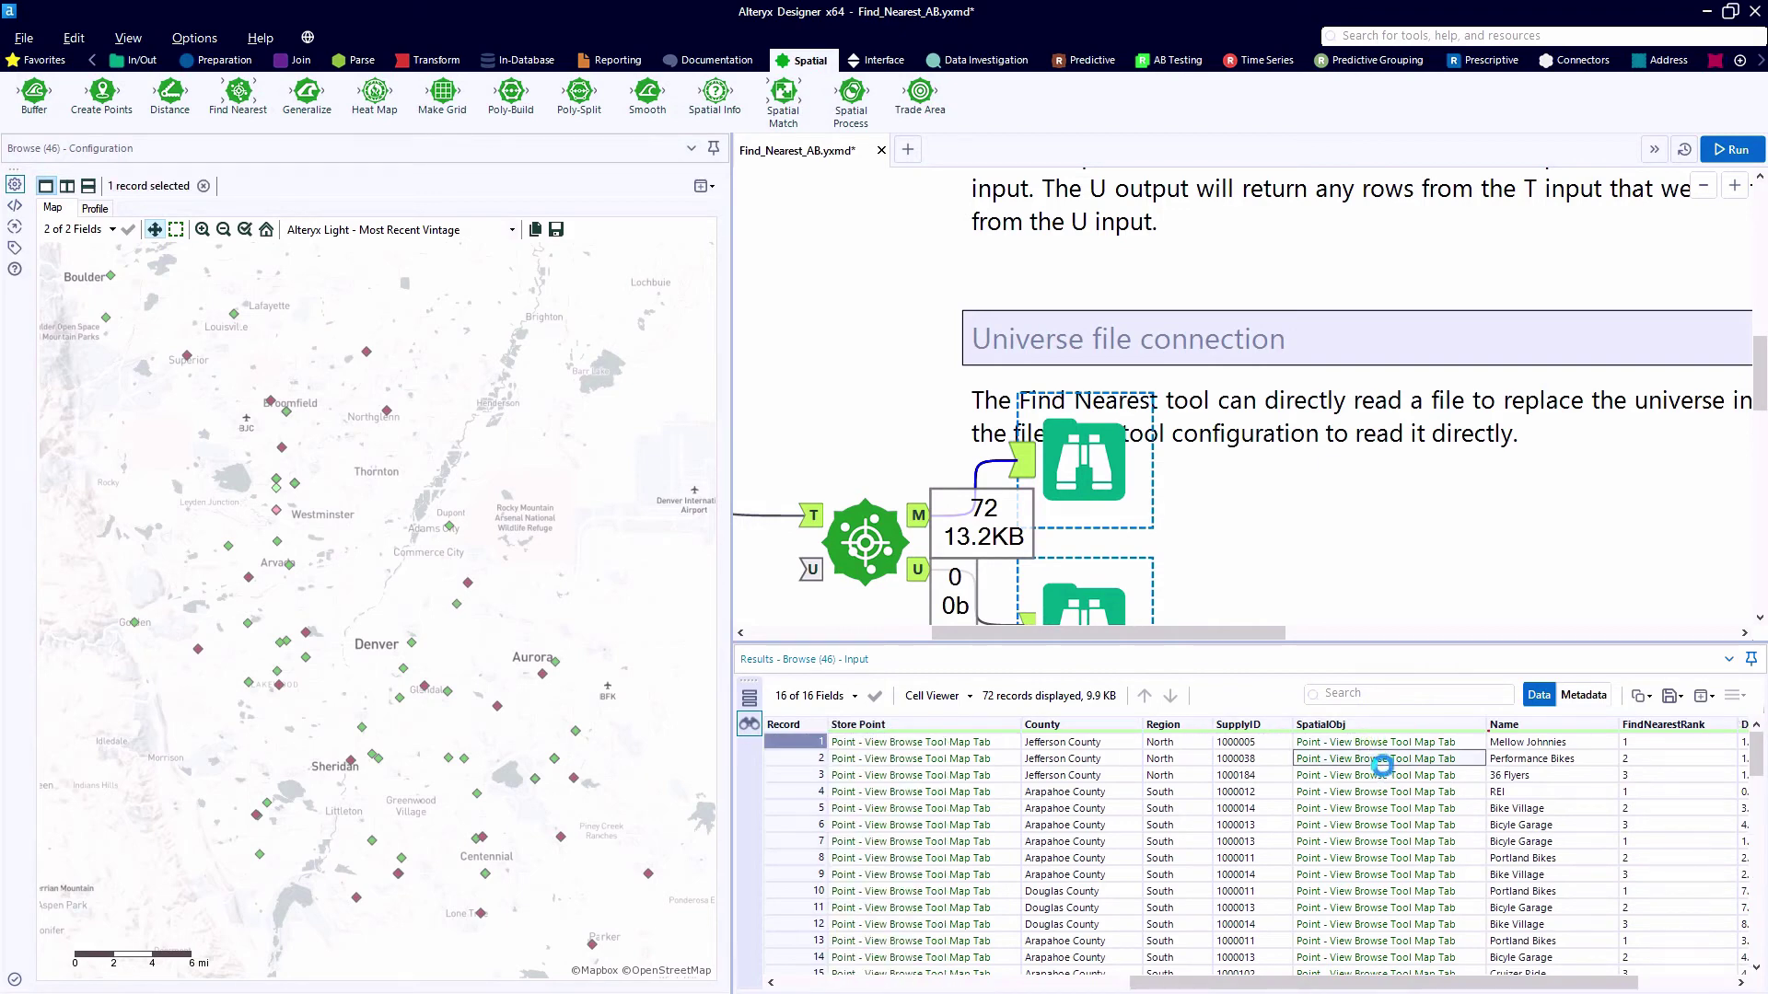
left_click(1385, 776)
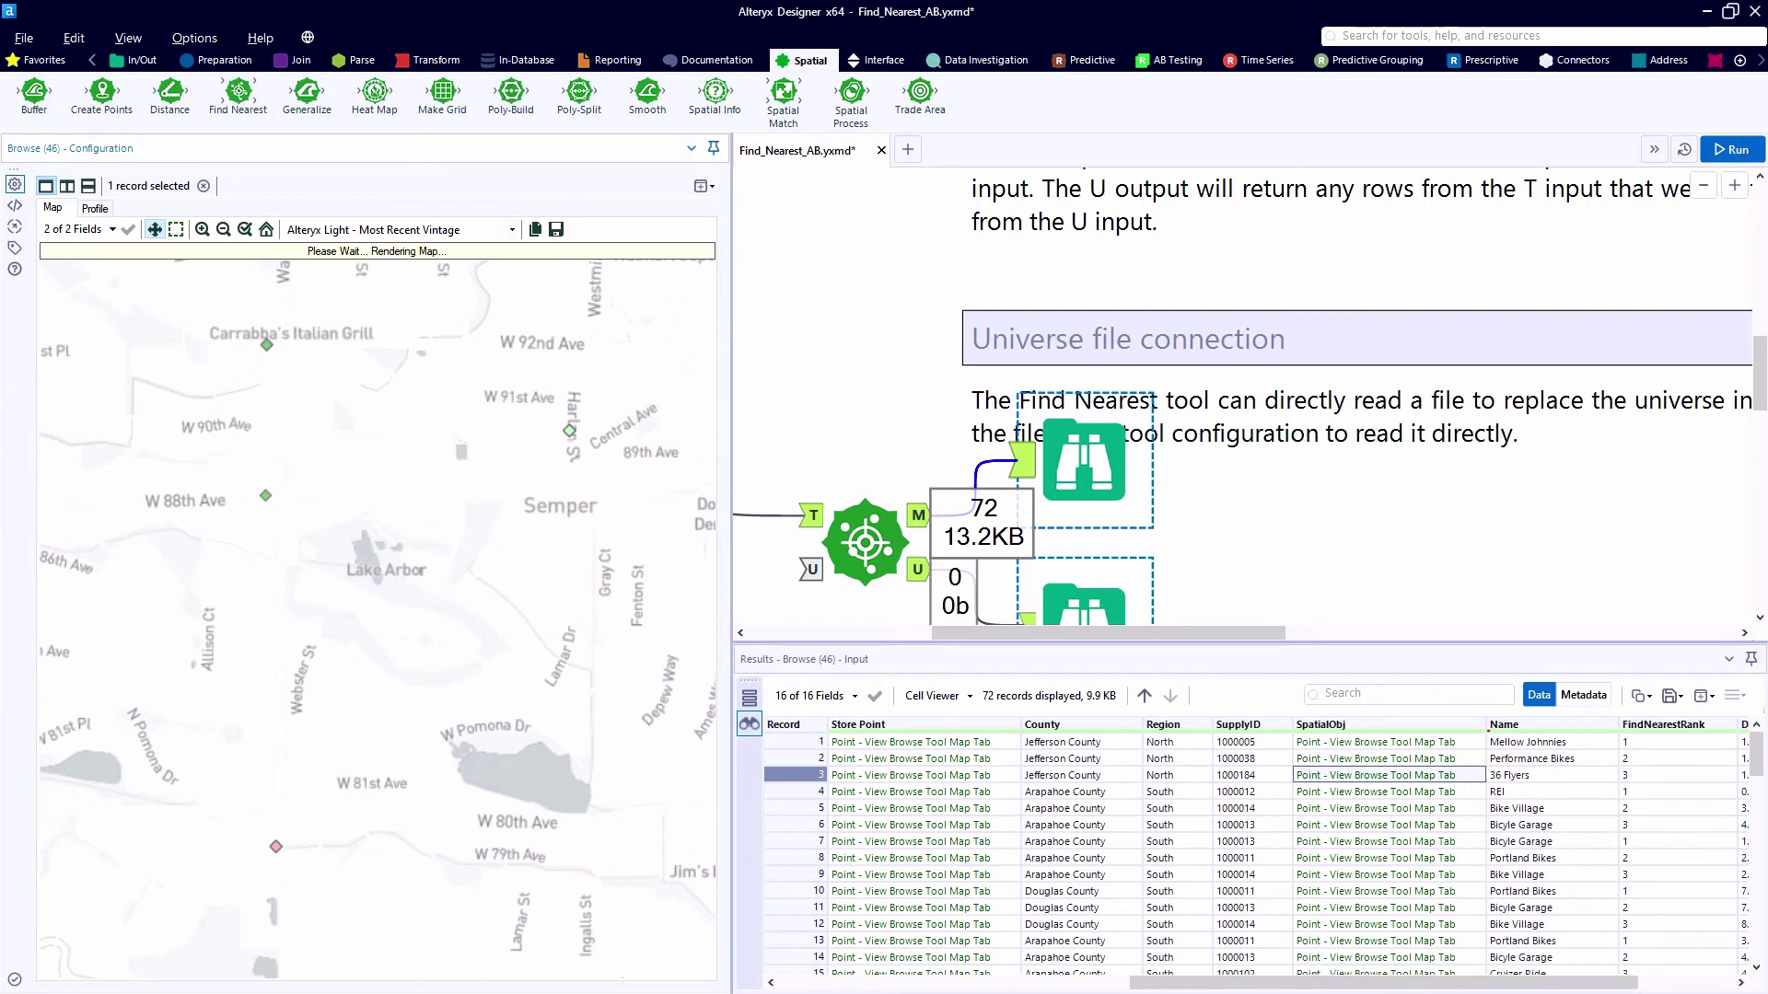
left_click(1463, 744)
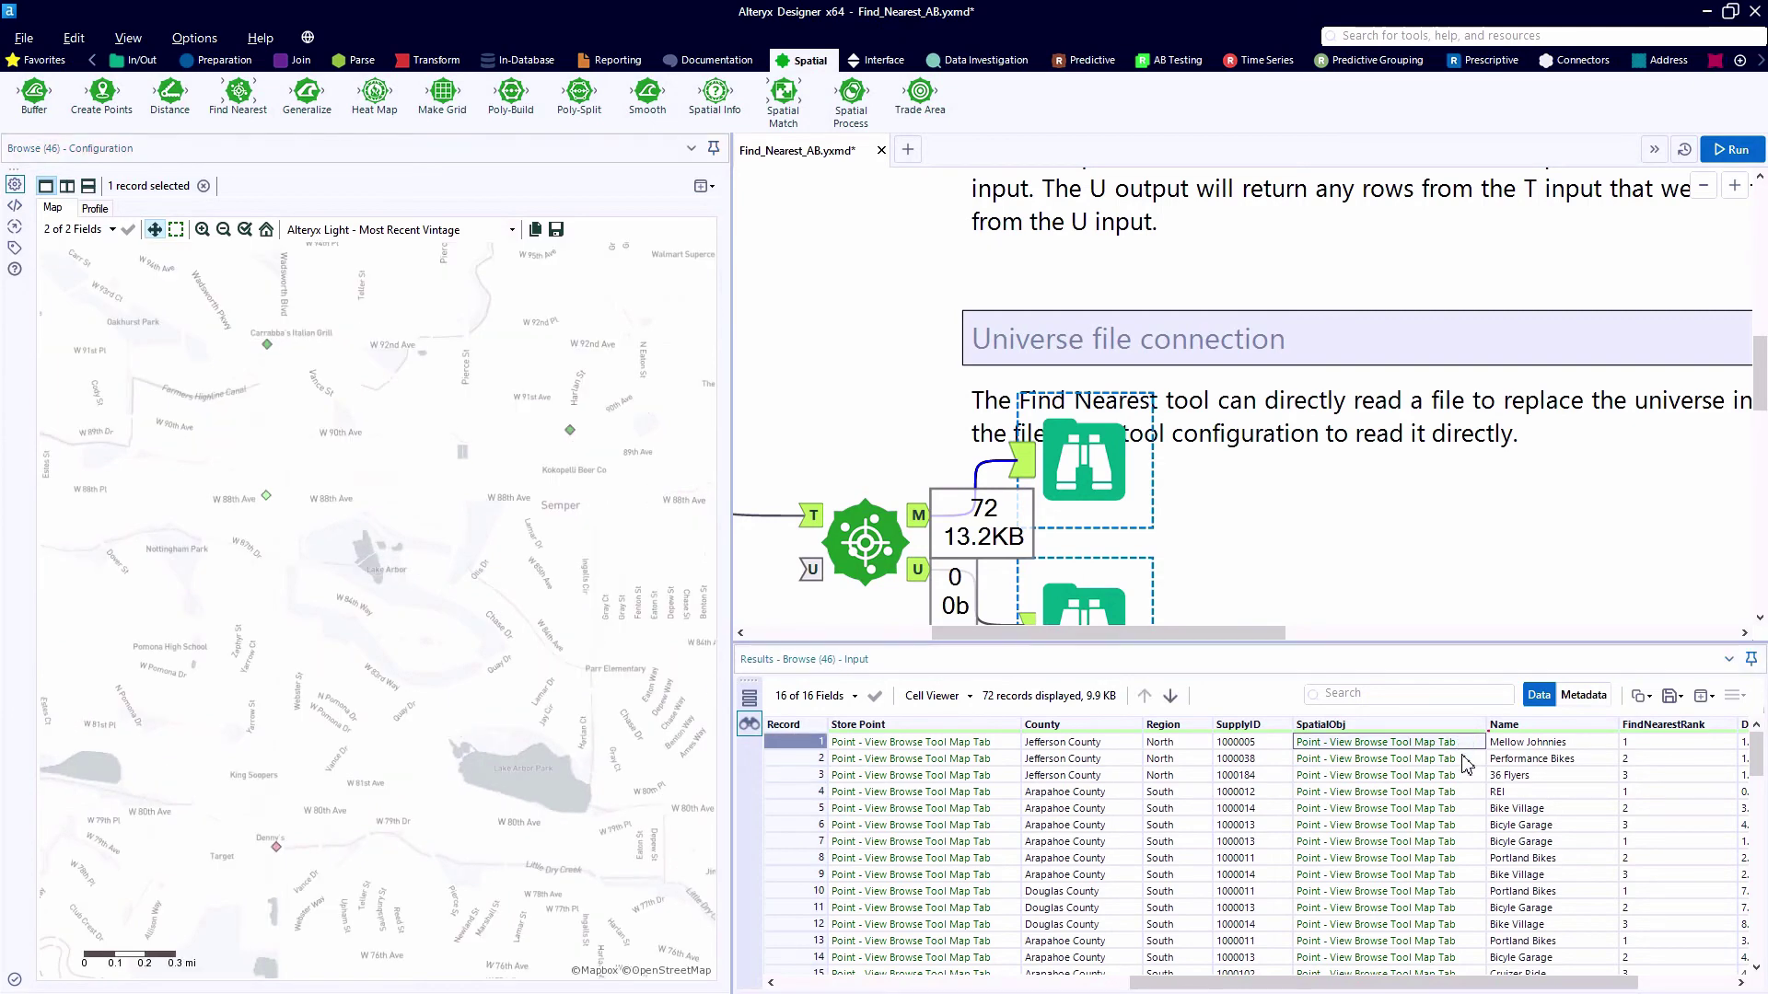
left_click(1463, 760)
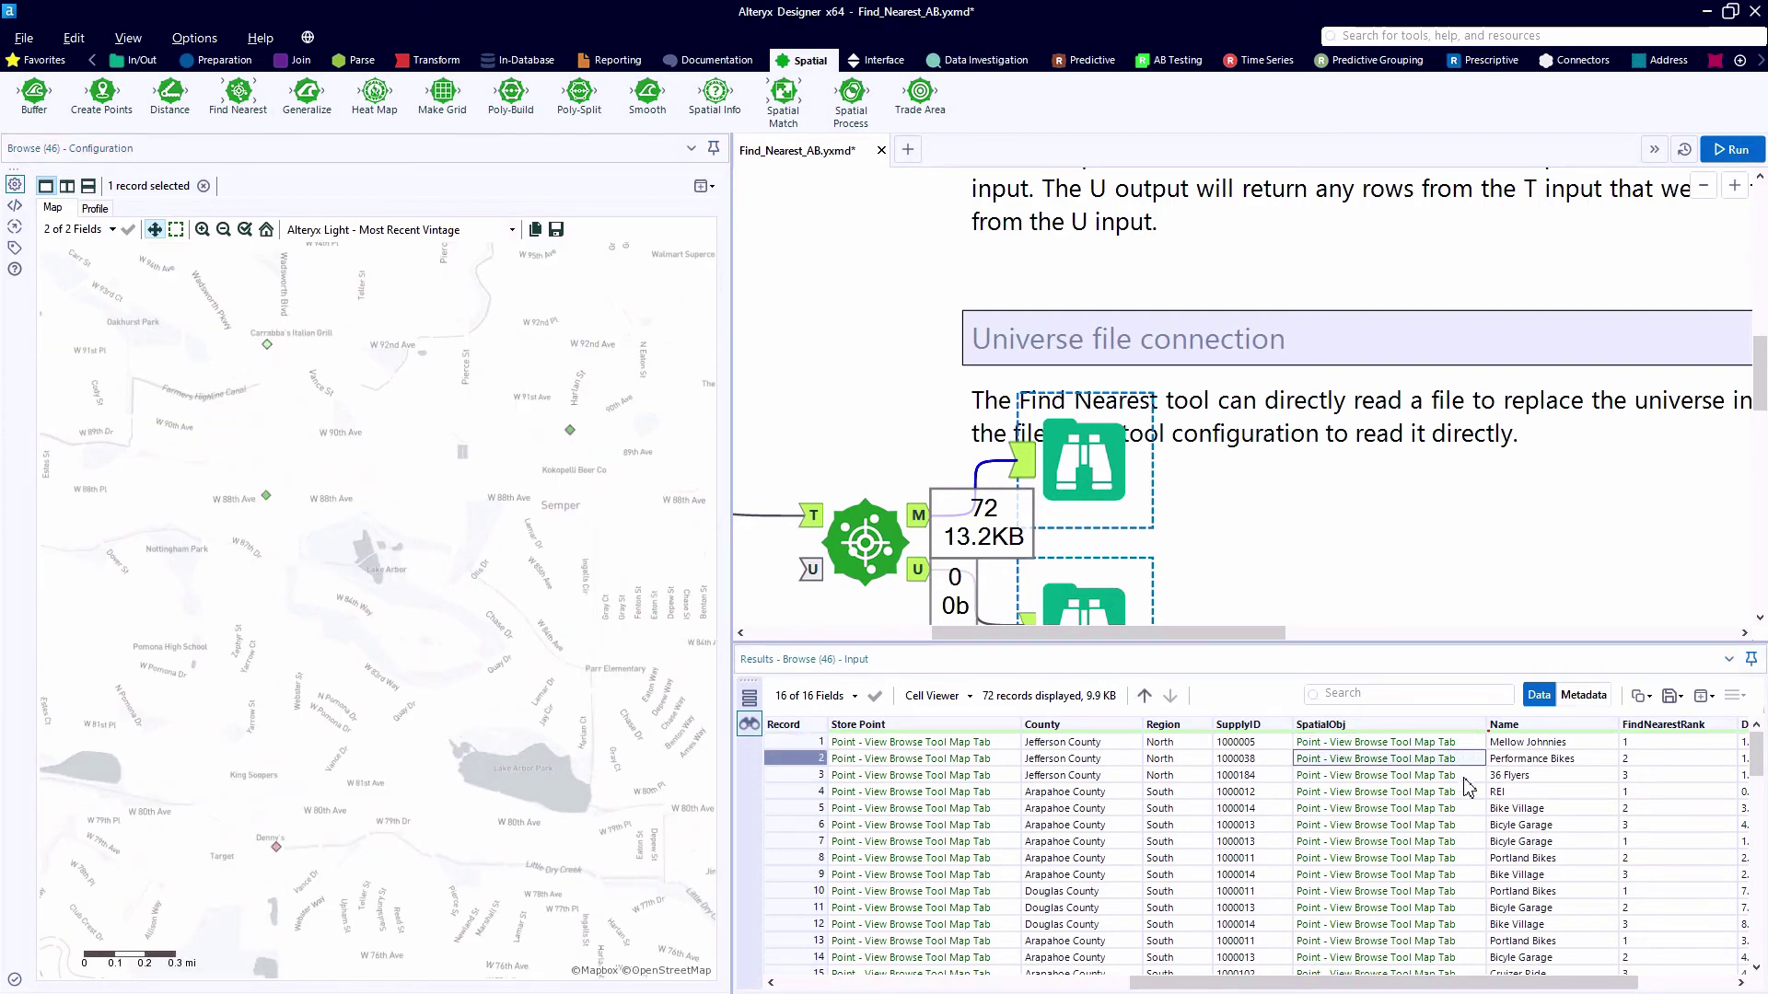
left_click(1464, 777)
scroll(1685, 868, "right", 2)
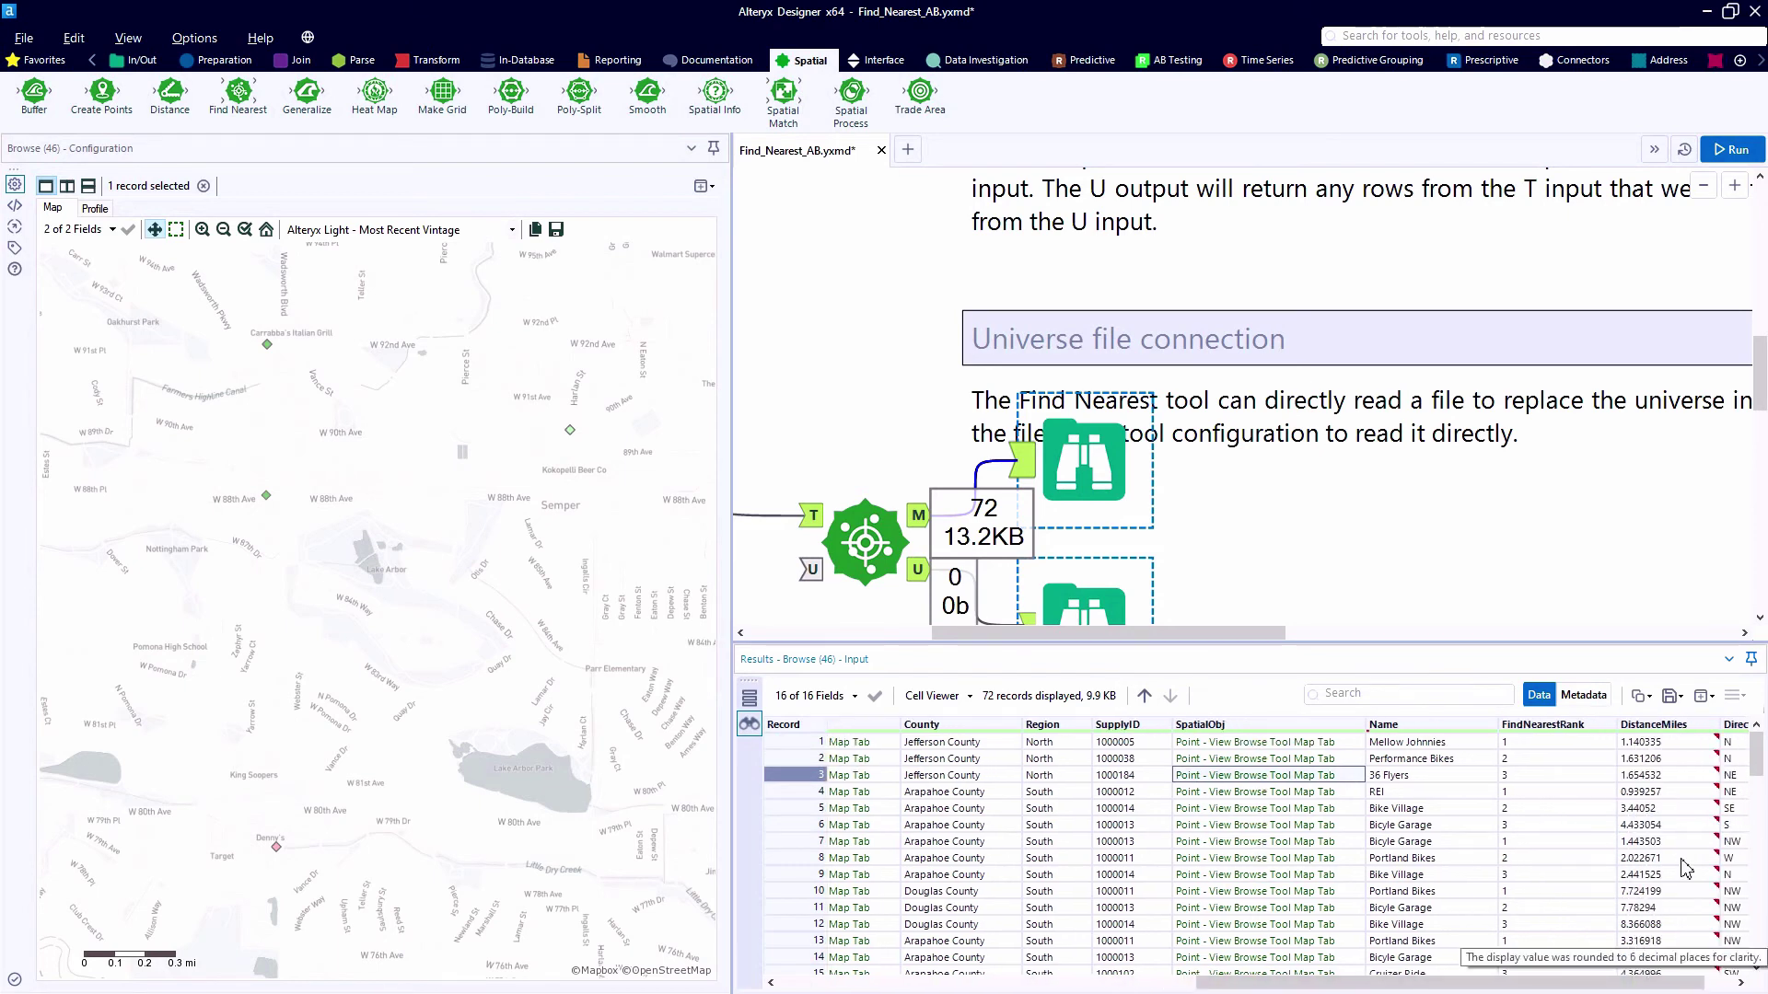
left_click(1680, 742)
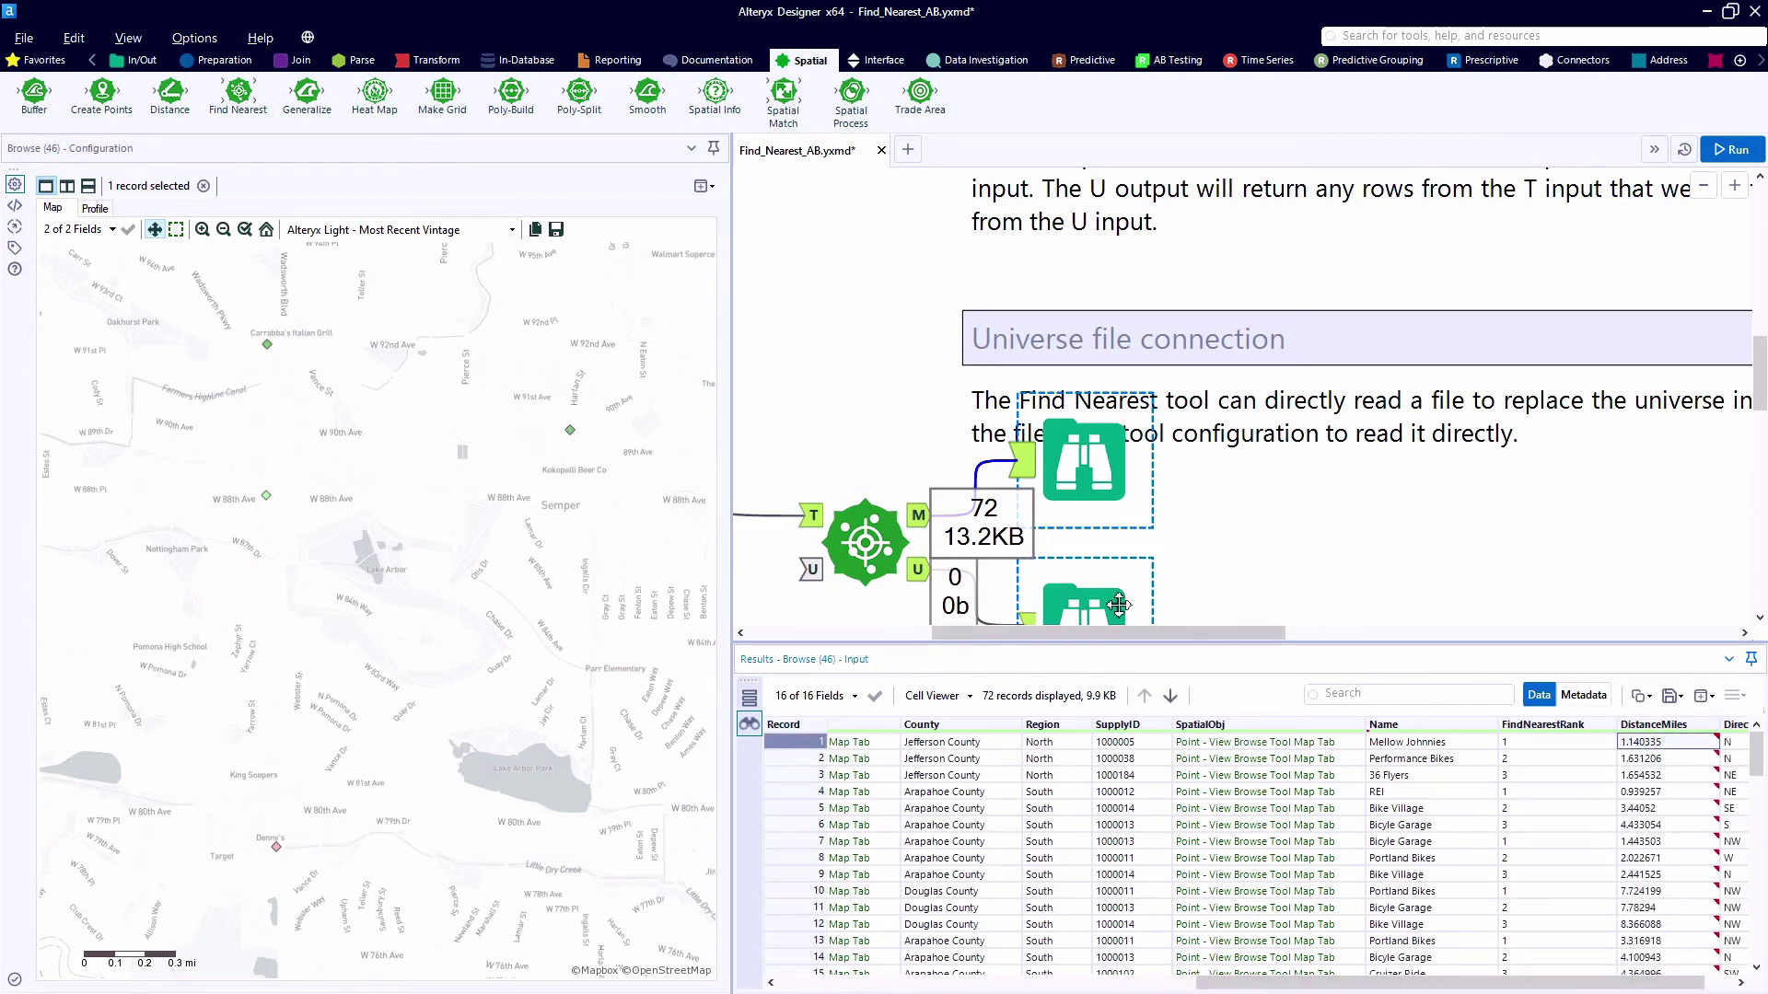
left_click(863, 550)
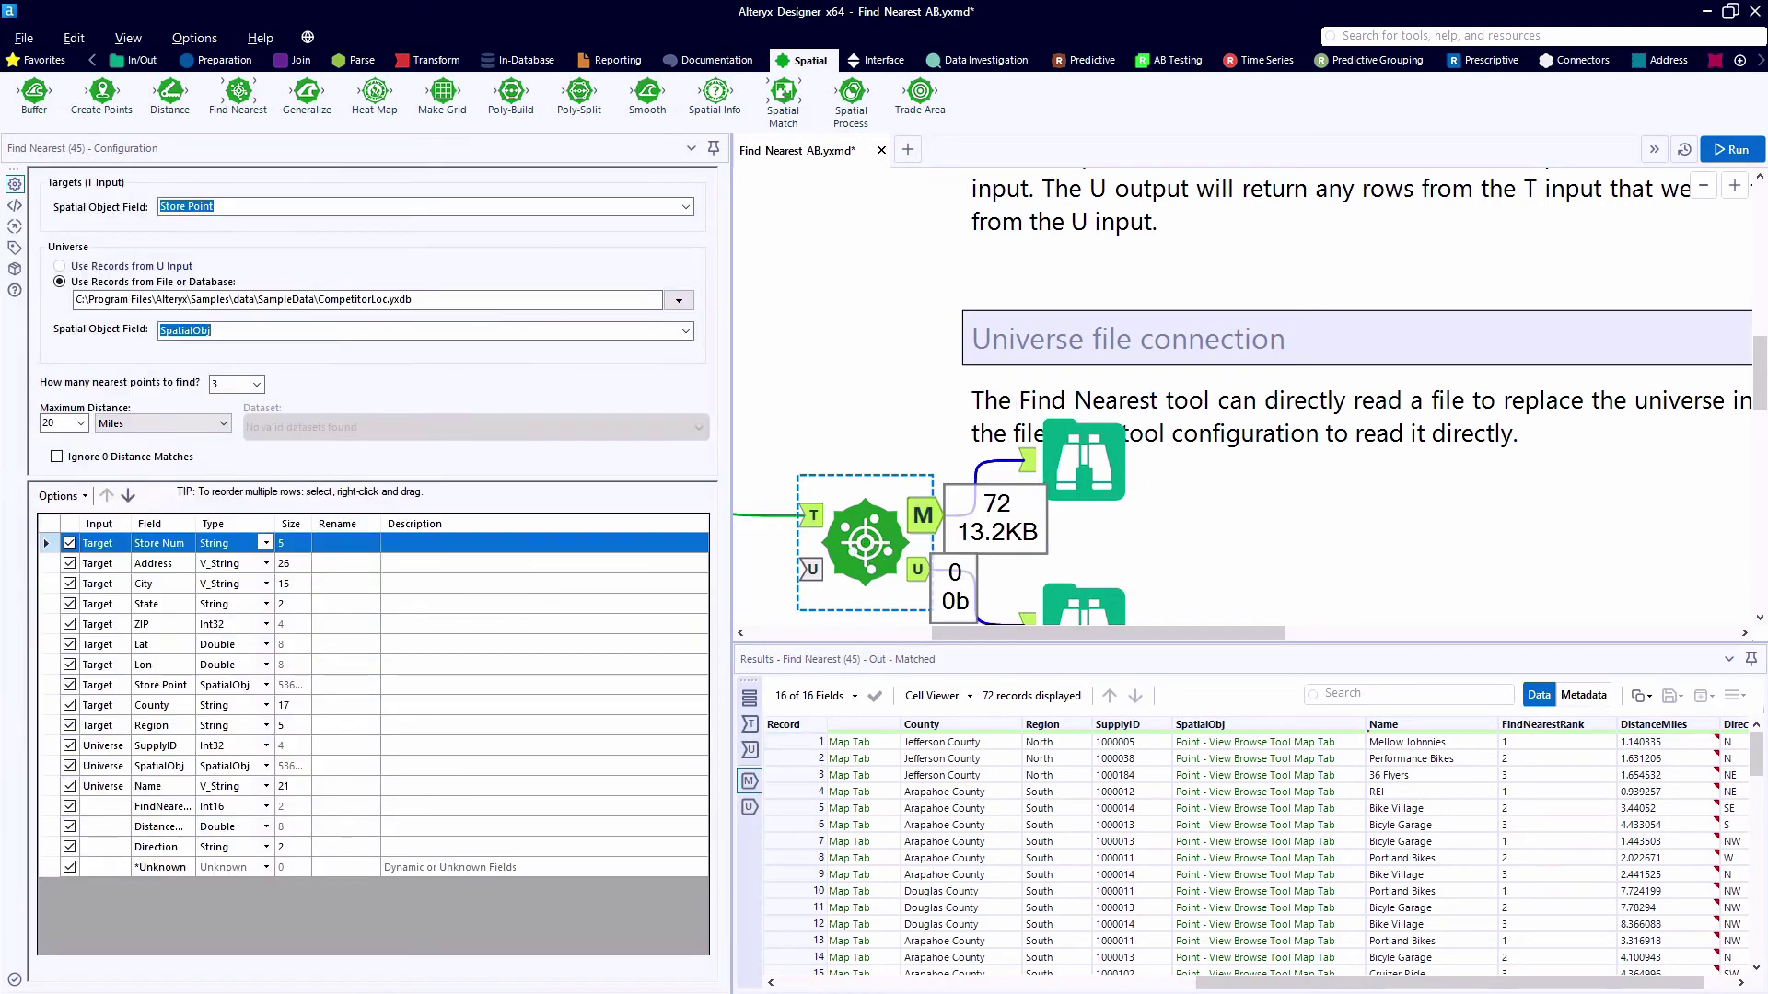
Limit the second Find Nearest to 1 nearest point within a 1-mile maximum distance.
left_click(82, 424)
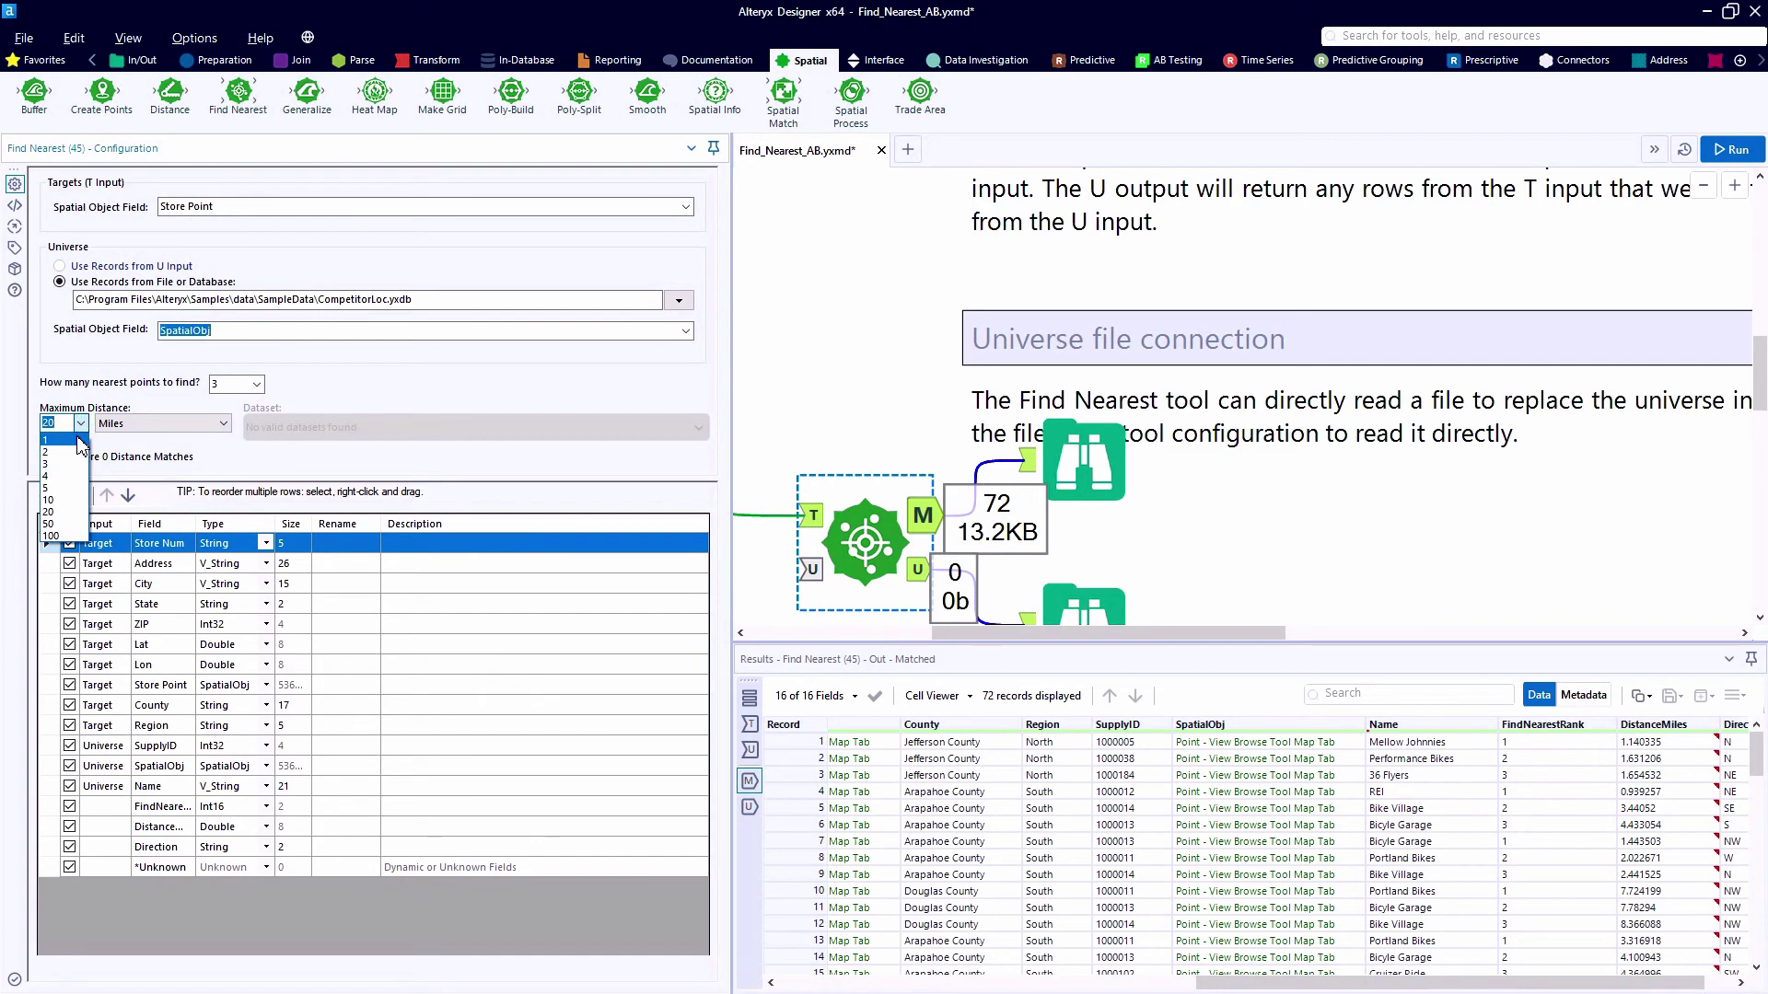
left_click(78, 440)
left_click(246, 383)
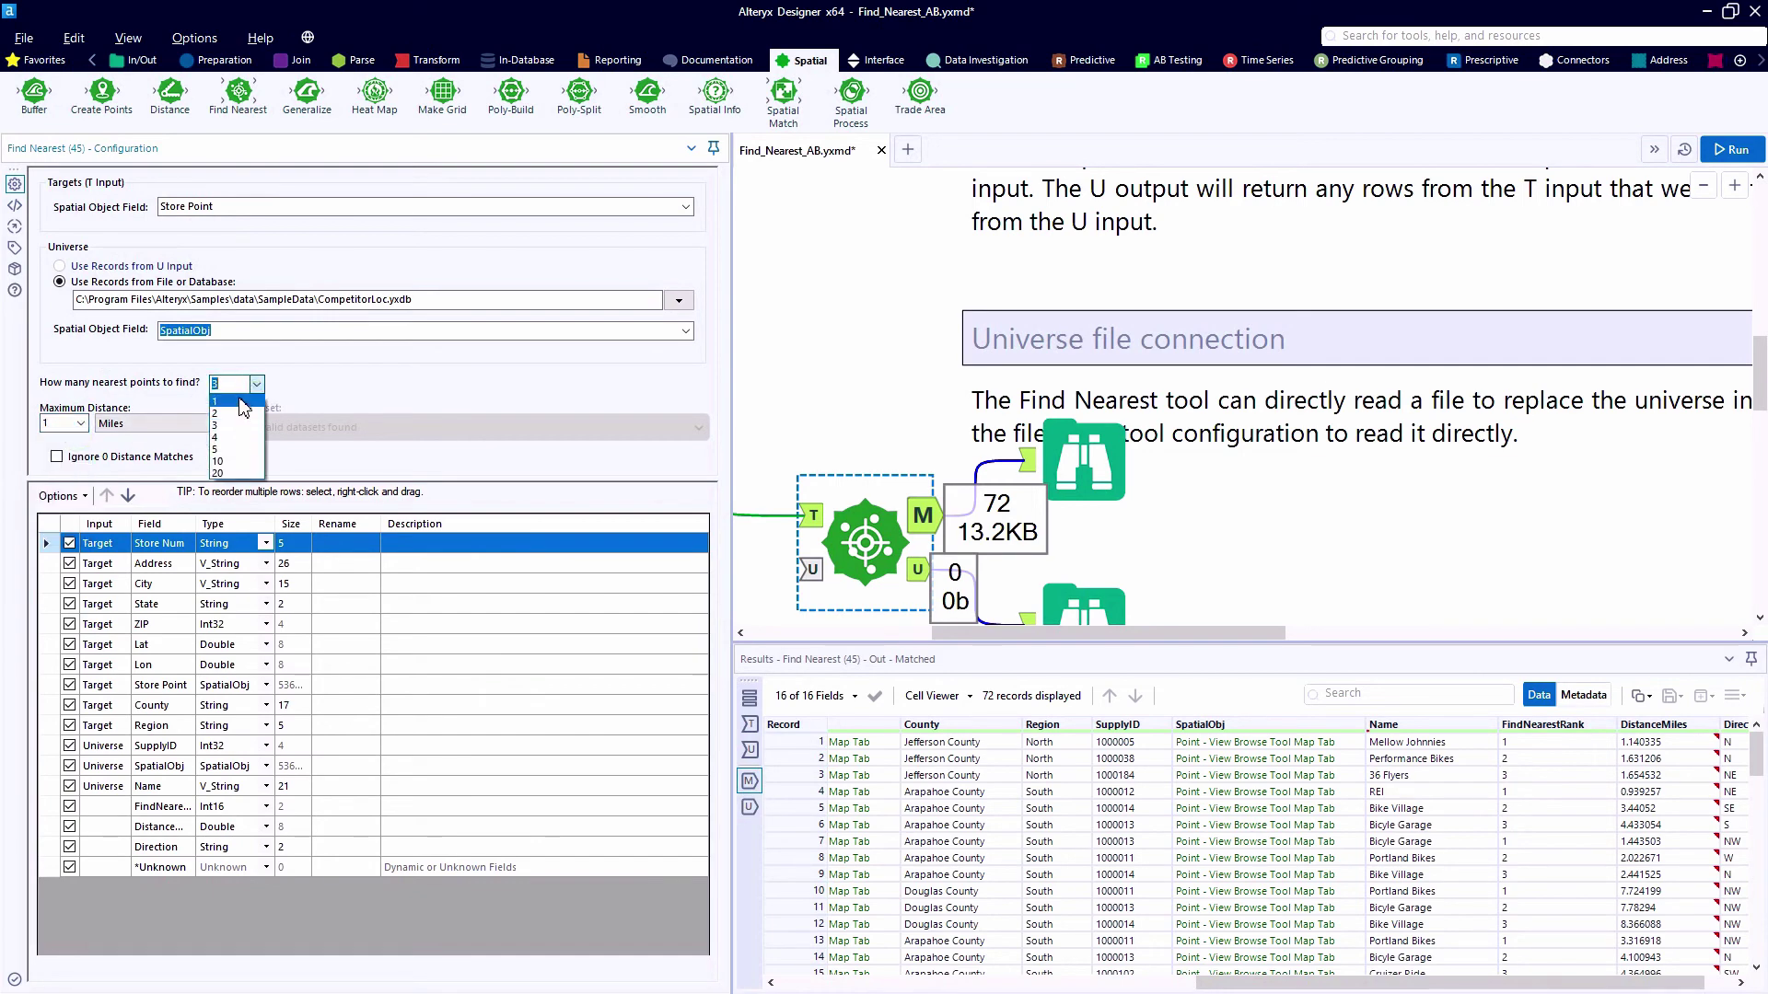
left_click(241, 403)
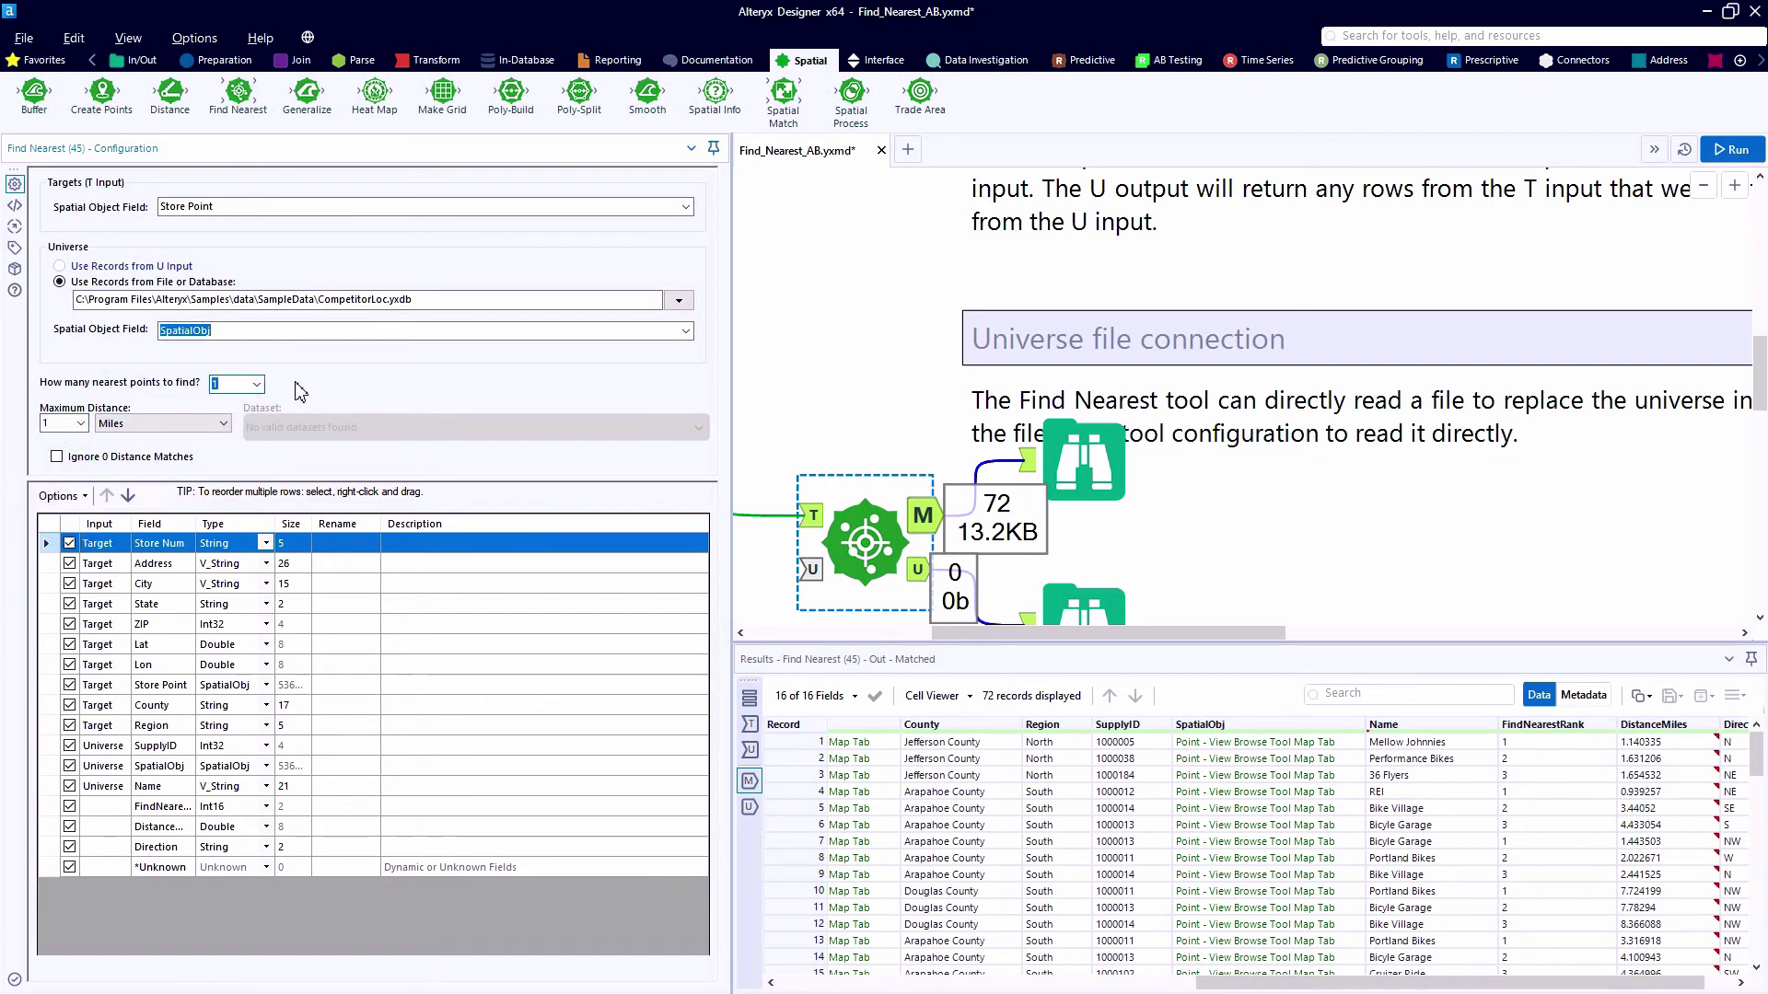
Rerun the workflow and map the 19 unmatched stores from the U output.
key("ctrl+r")
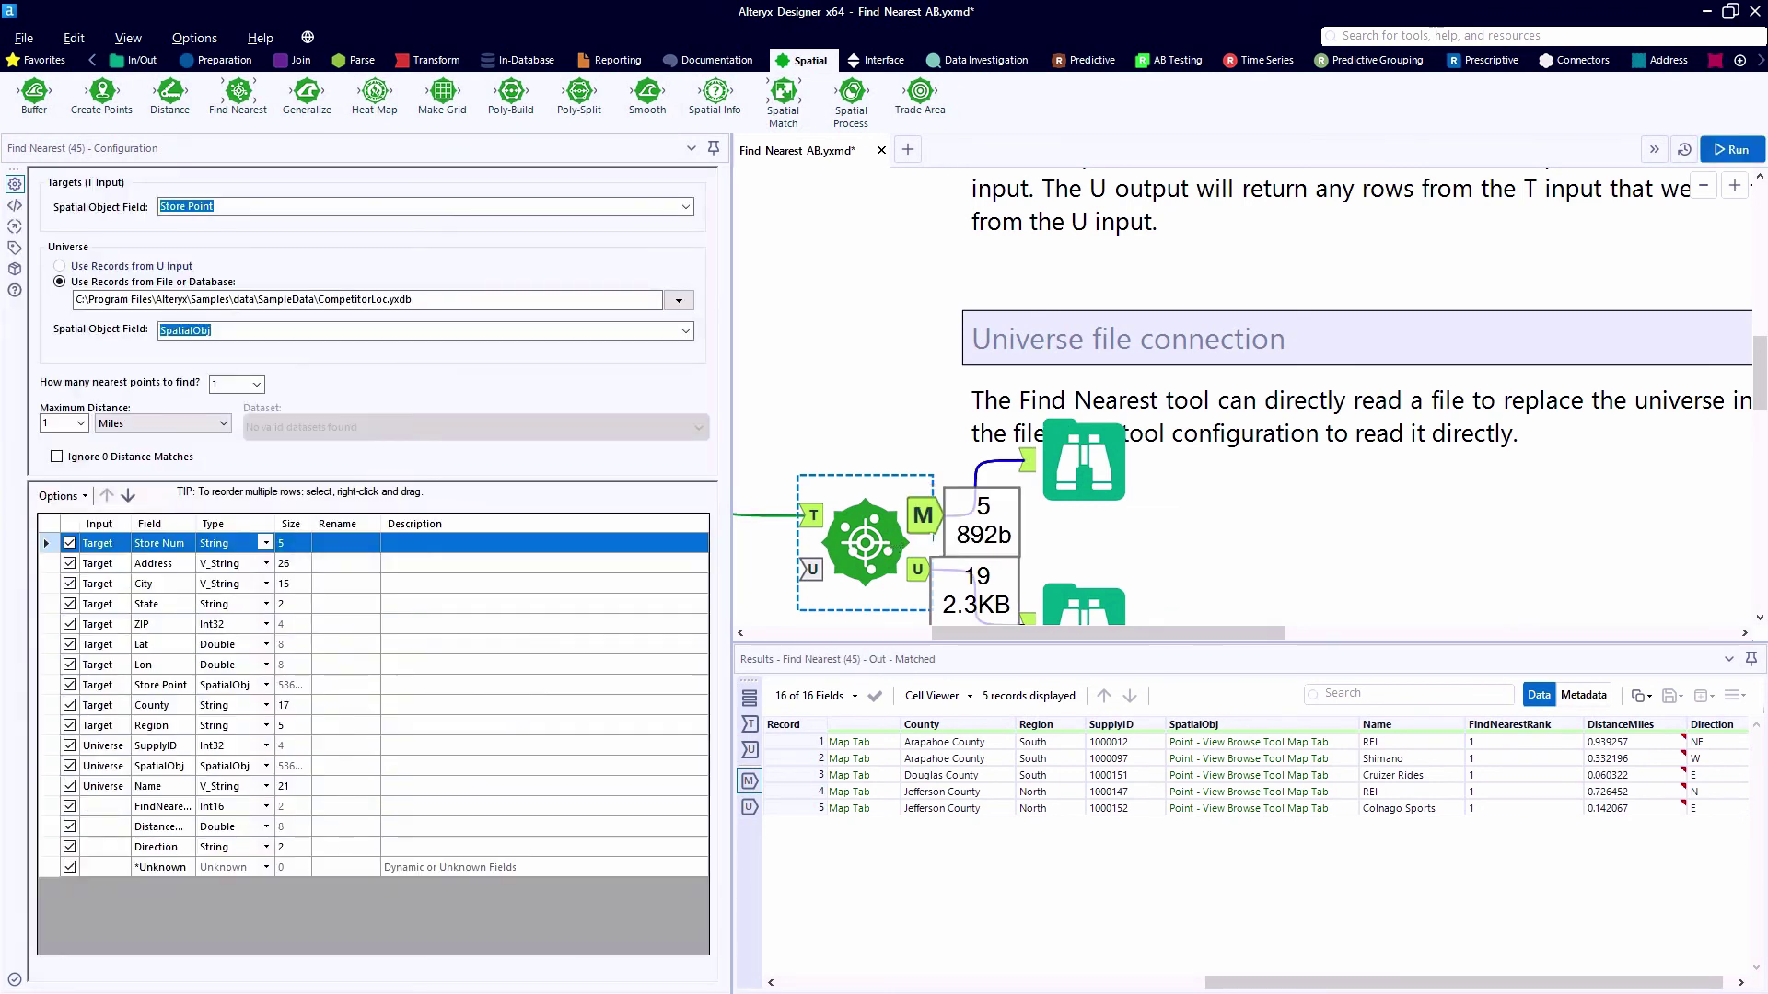
left_click(923, 570)
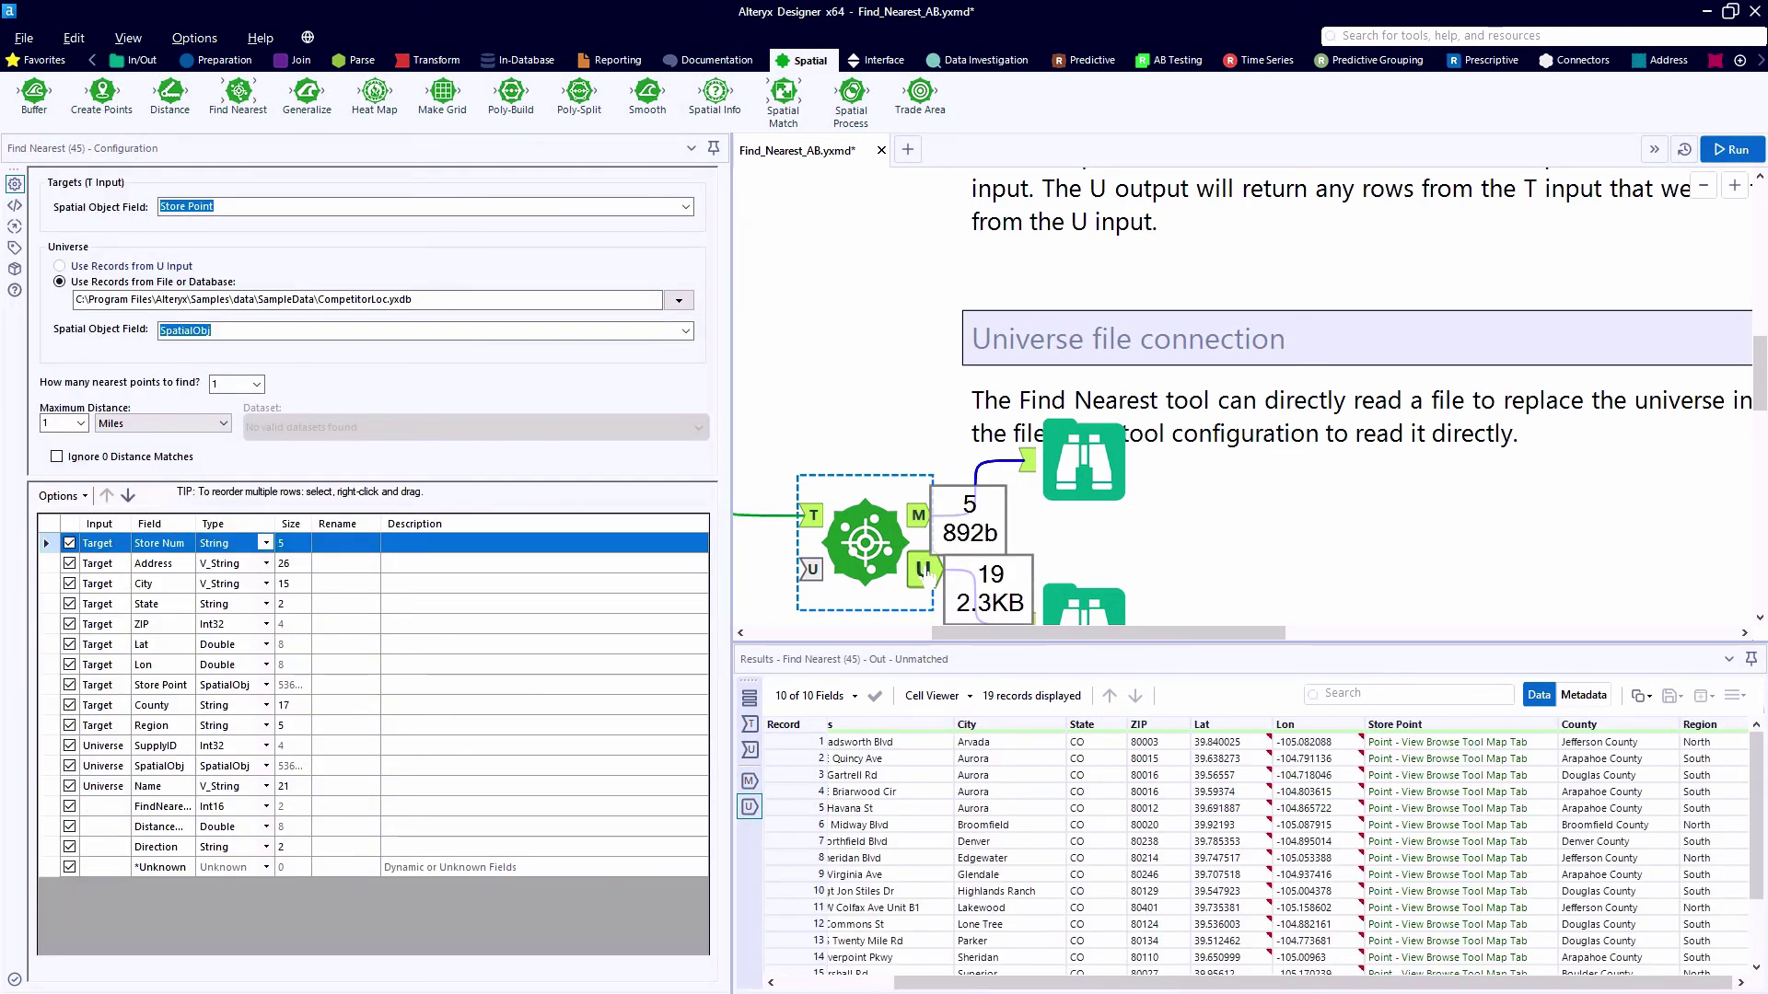
left_click(1111, 594)
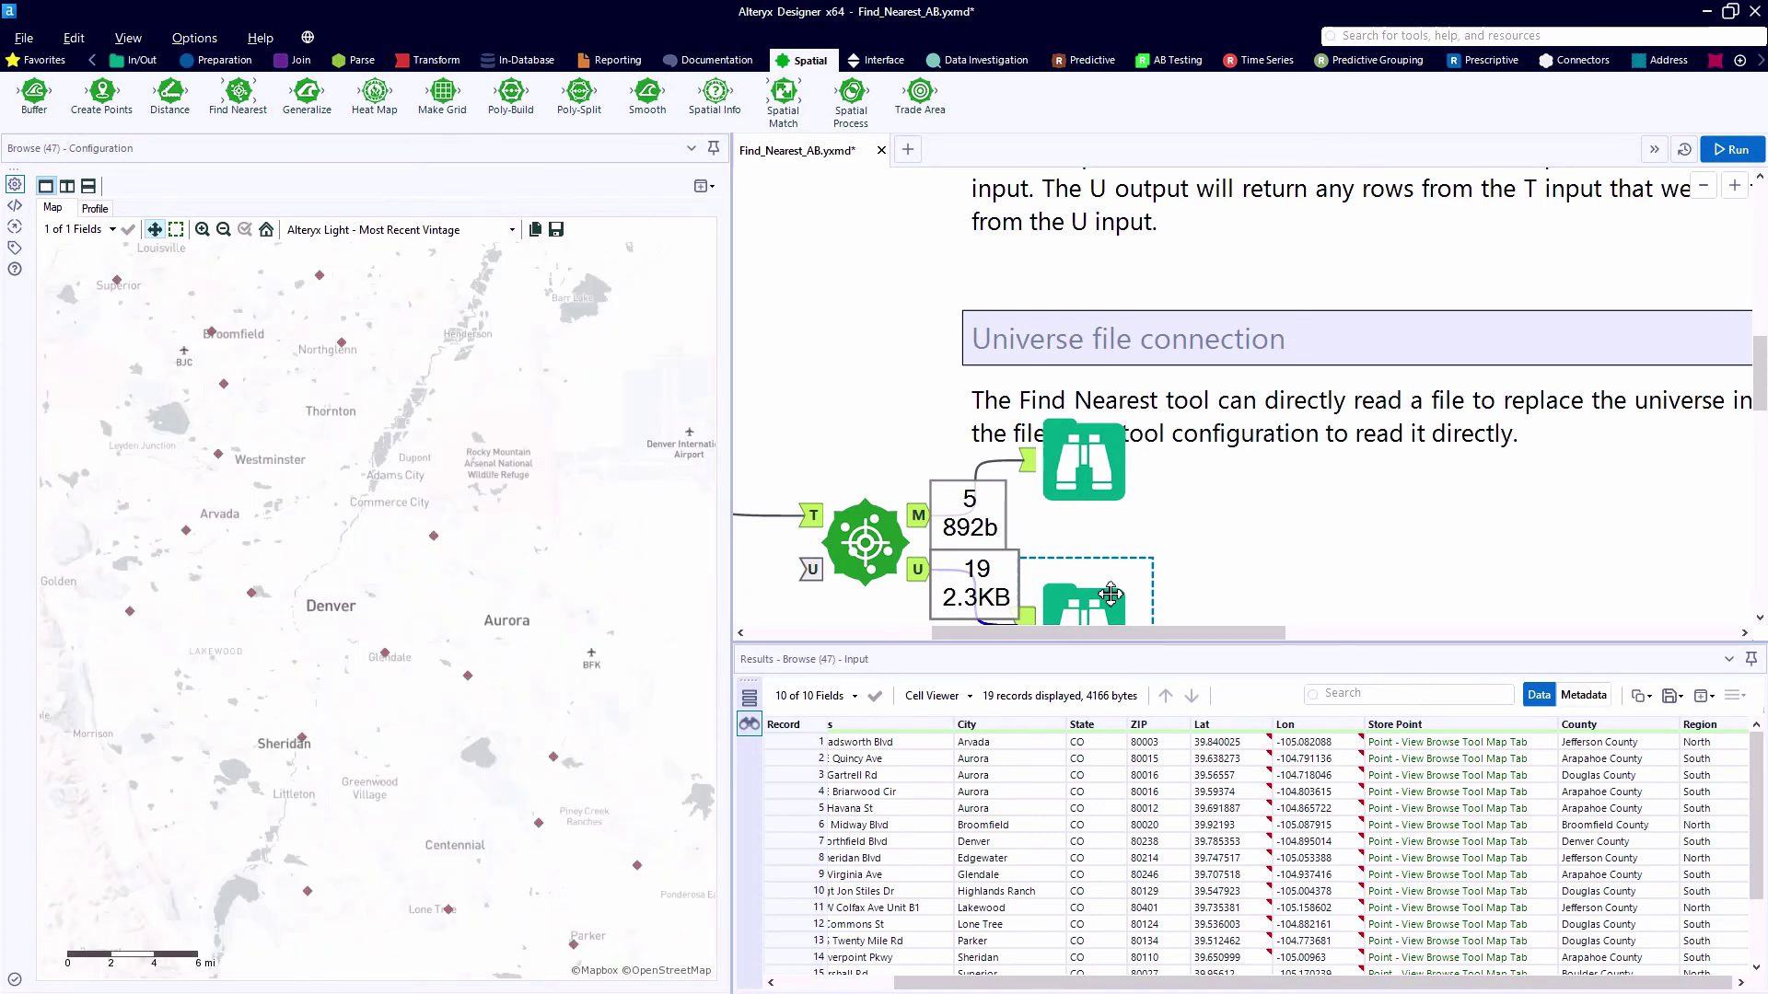
Map the 5 matched stores and bring their competitor Name through Direction columns into view.
left_click(1084, 468)
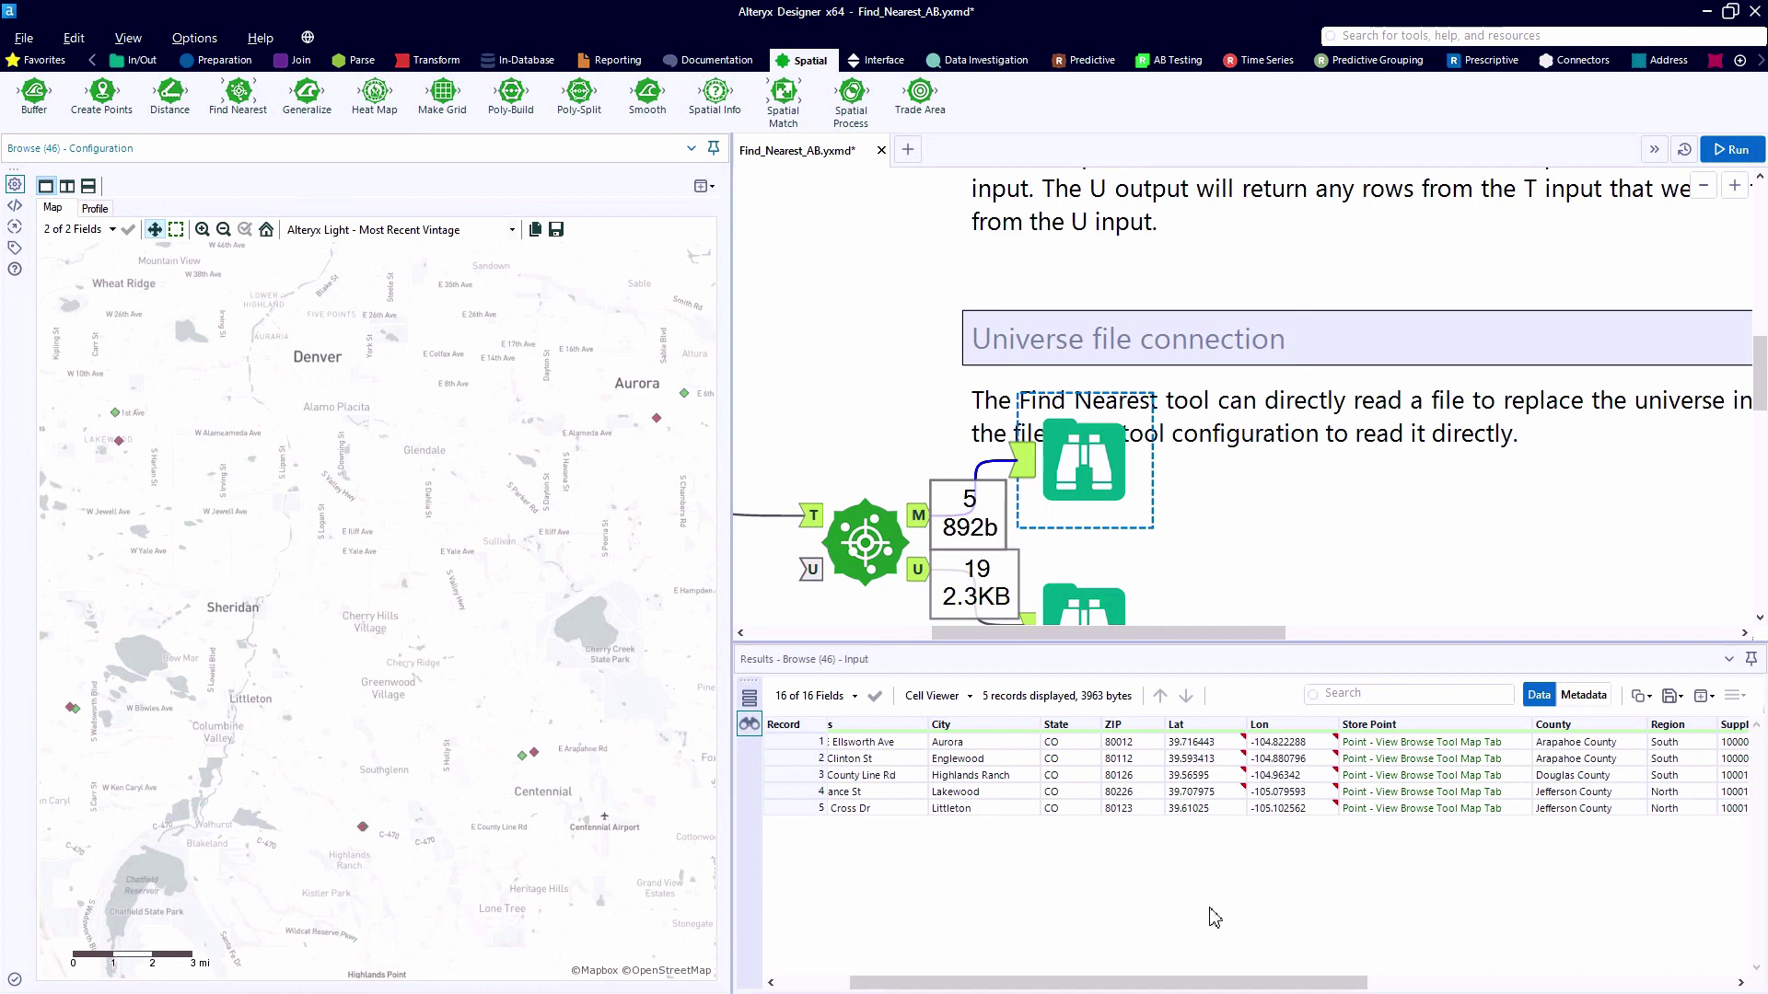
left_click(1499, 983)
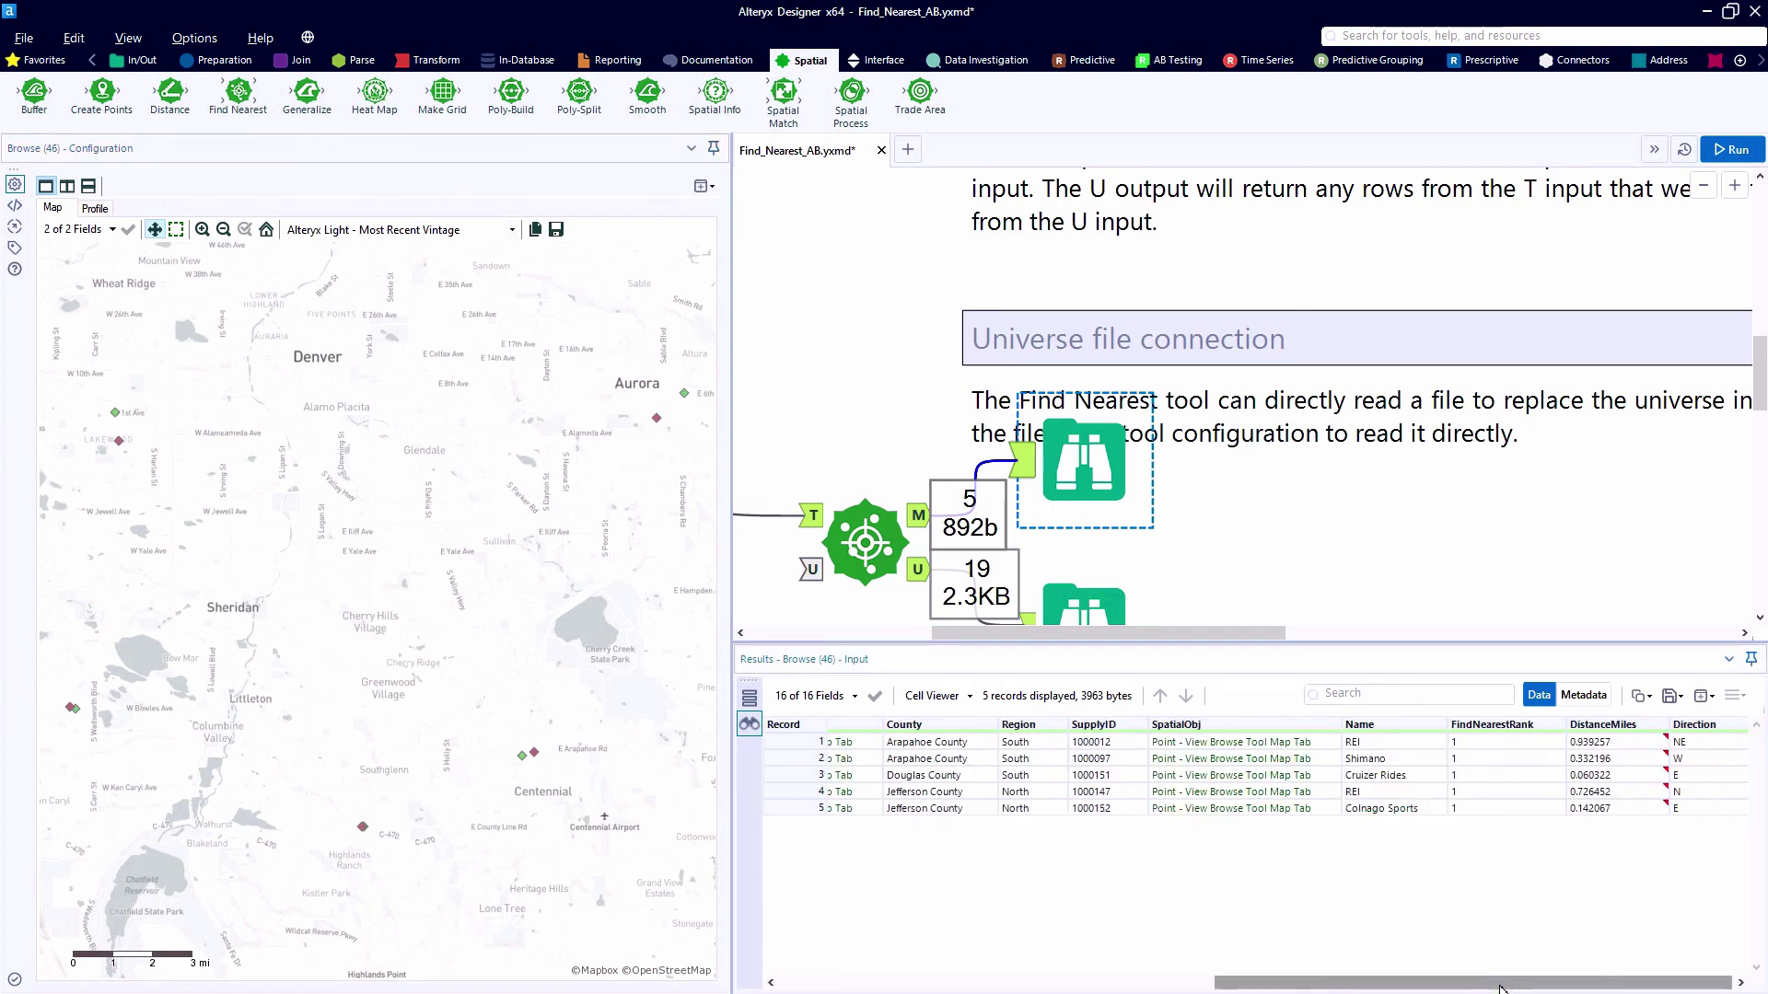